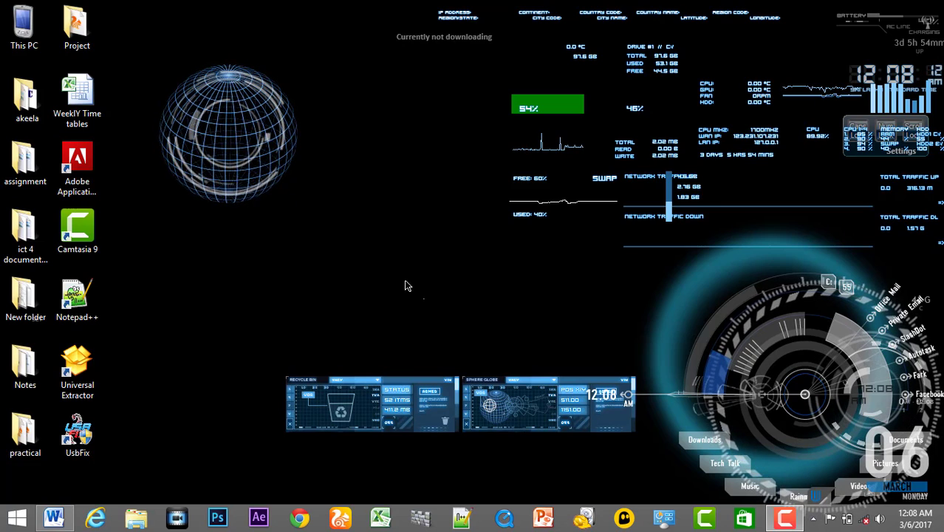
- Close the Word window for Document1 without saving changes
{"action": "right_click", "coordinate": [67, 524]}
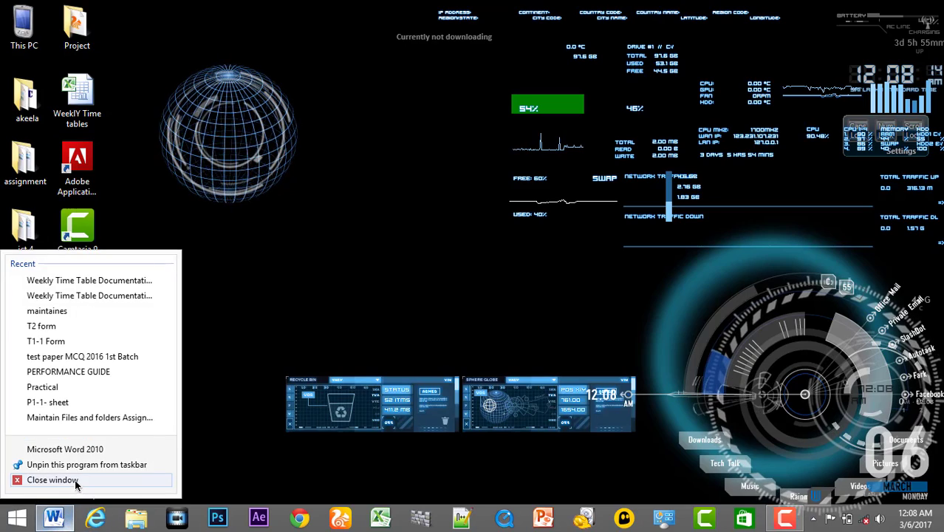
{"action": "left_click", "coordinate": [73, 480]}
{"action": "left_click", "coordinate": [470, 275]}
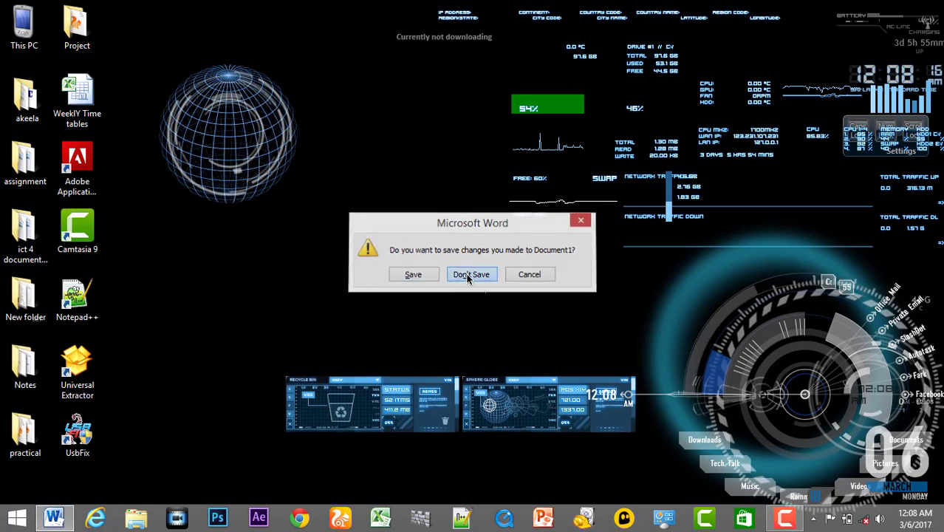
- Refresh the desktop and relaunch Microsoft Word from the taskbar
{"action": "right_click", "coordinate": [361, 232]}
{"action": "left_click", "coordinate": [413, 270]}
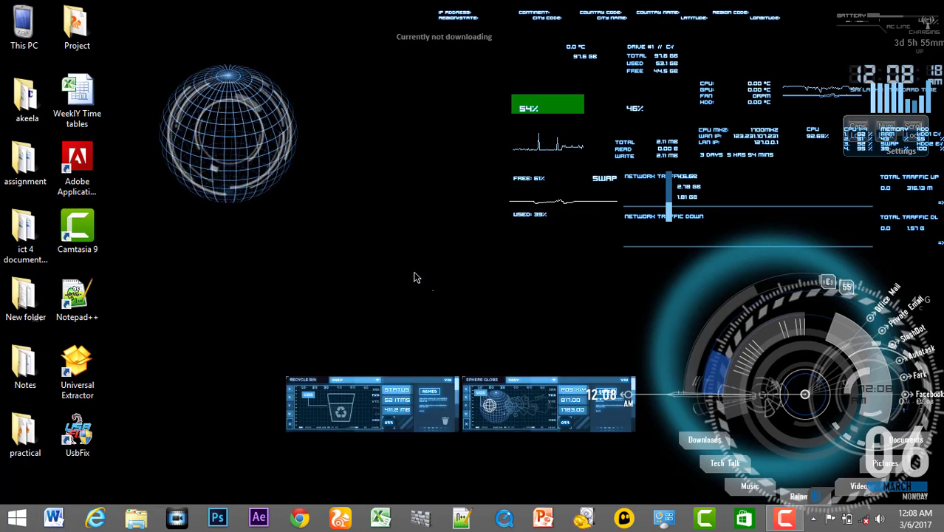
{"action": "left_click", "coordinate": [53, 518]}
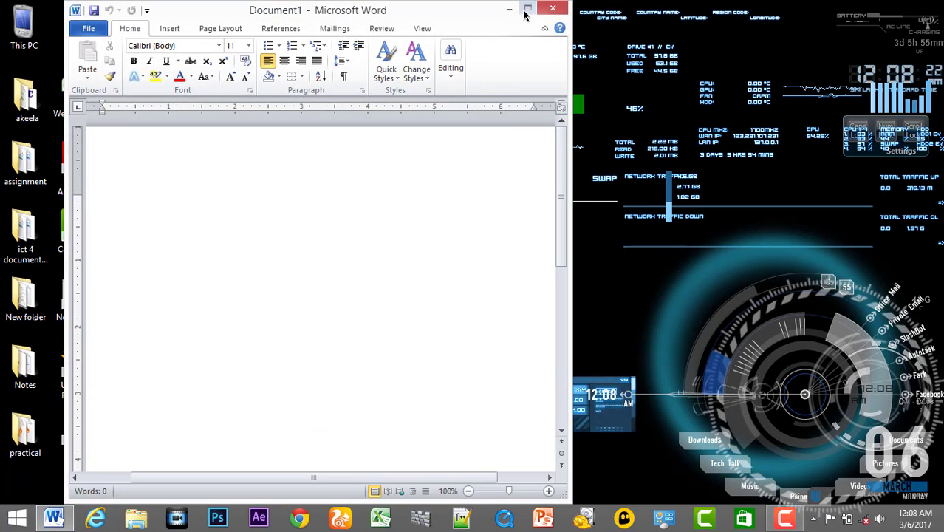
- Maximize Word and launch the Step by Step Mail Merge Wizard from Mailings
{"action": "left_click", "coordinate": [528, 9]}
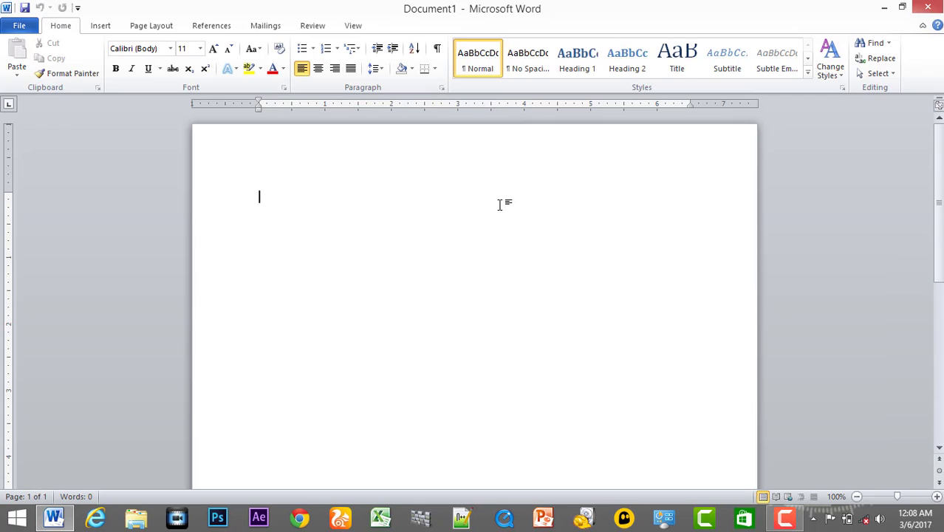
{"action": "left_click", "coordinate": [263, 28]}
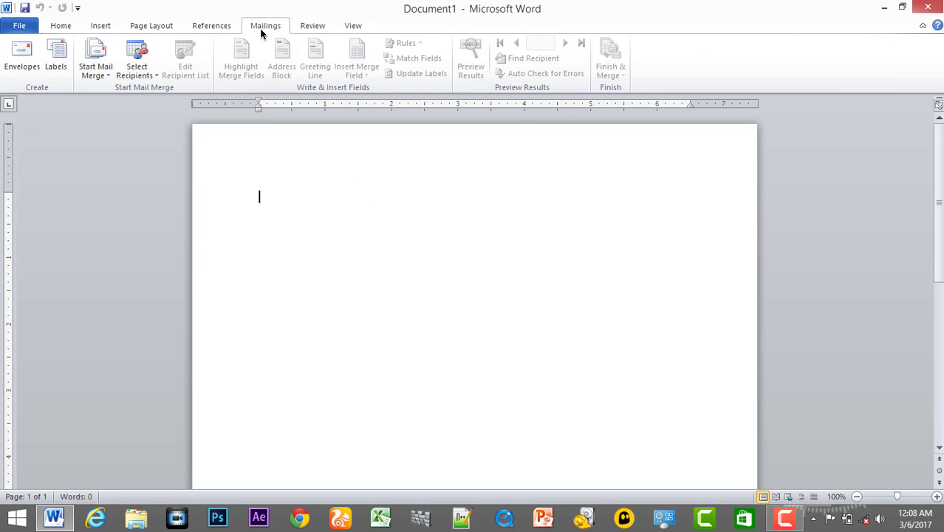
{"action": "left_click", "coordinate": [99, 74]}
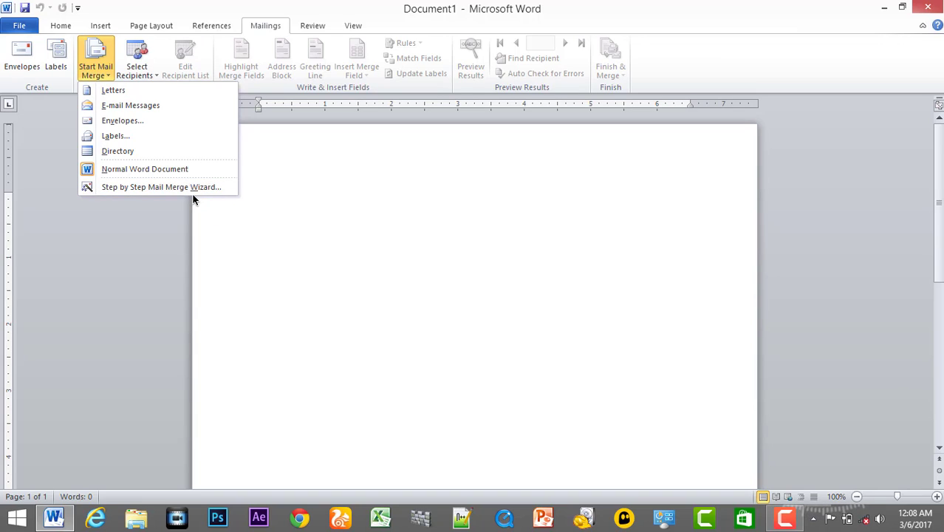
{"action": "left_click", "coordinate": [140, 186]}
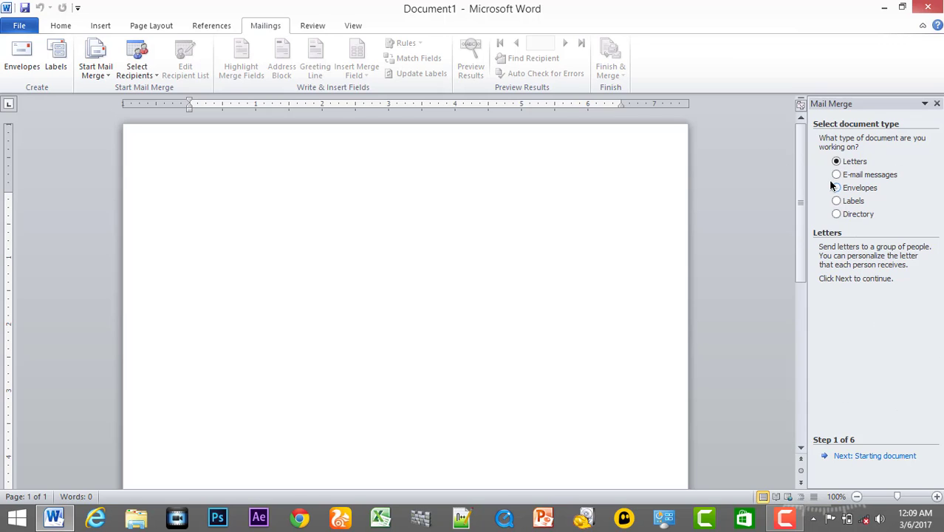
- Advance to the starting-document step, try Start from a template, then revert to Use the current document
{"action": "left_click", "coordinate": [853, 456]}
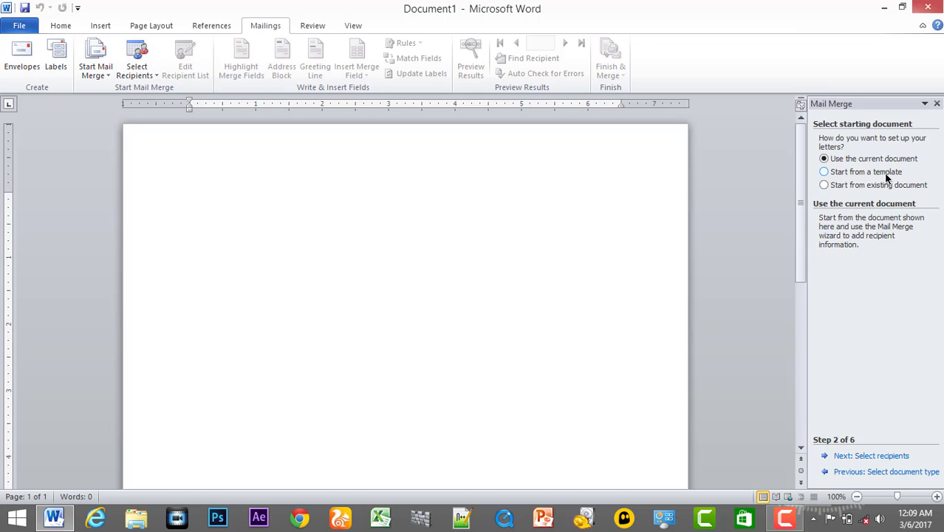
{"action": "left_click", "coordinate": [825, 172]}
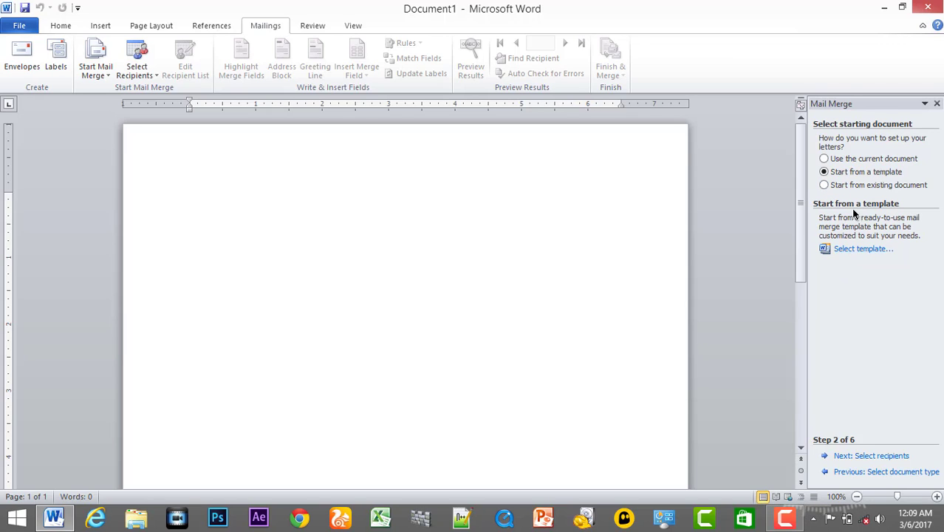
{"action": "left_click", "coordinate": [825, 159]}
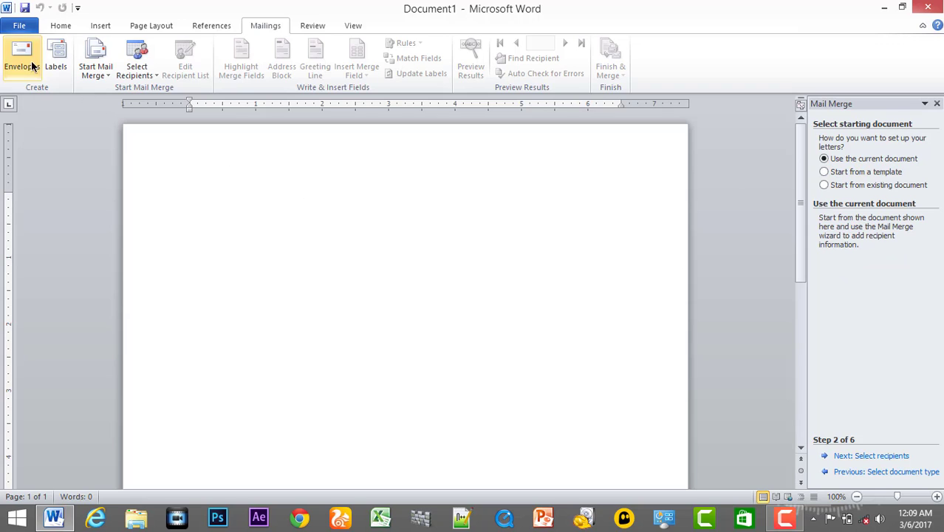
- Browse the sample templates under File > New, return, and advance to Select recipients
{"action": "left_click", "coordinate": [22, 29]}
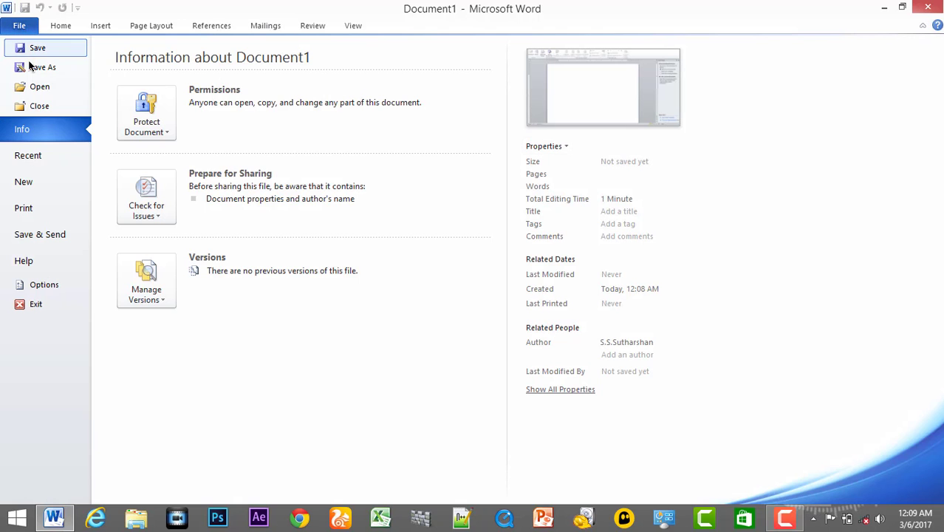
{"action": "left_click", "coordinate": [38, 176]}
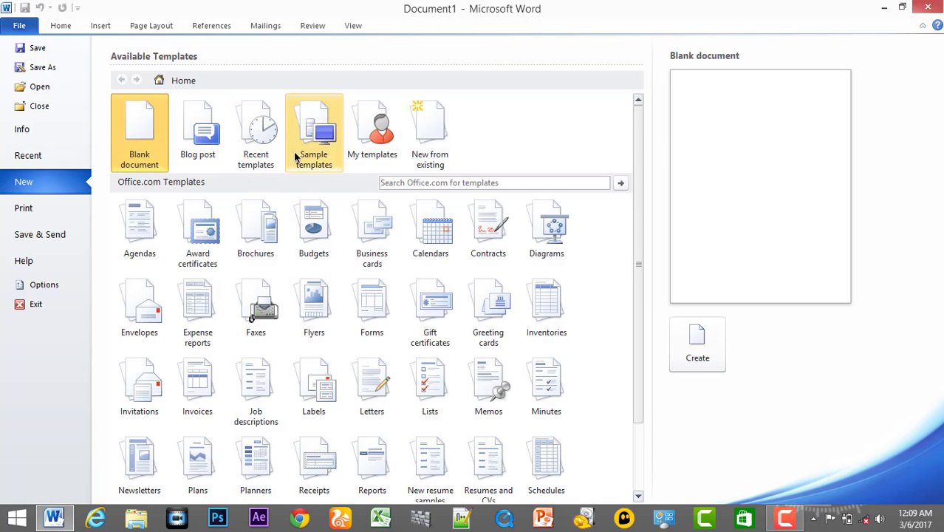
{"action": "left_click", "coordinate": [317, 140]}
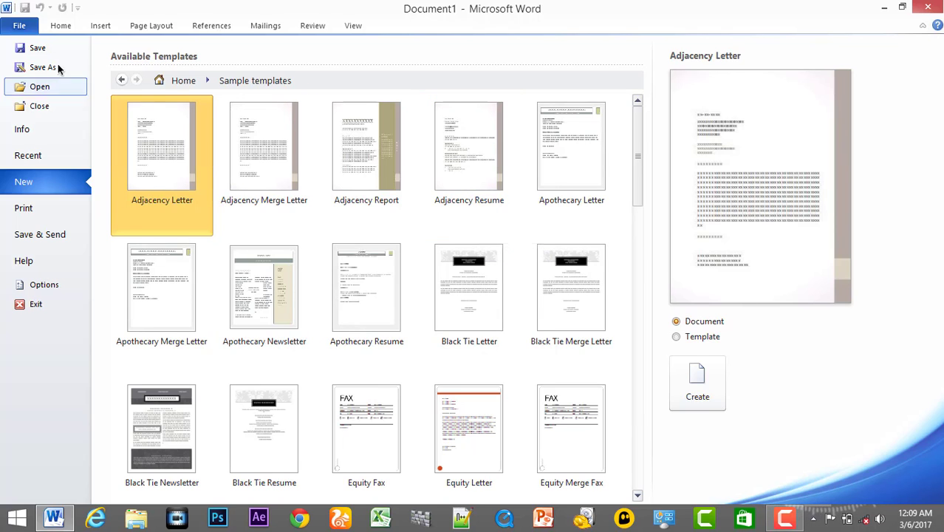
{"action": "left_click", "coordinate": [61, 28]}
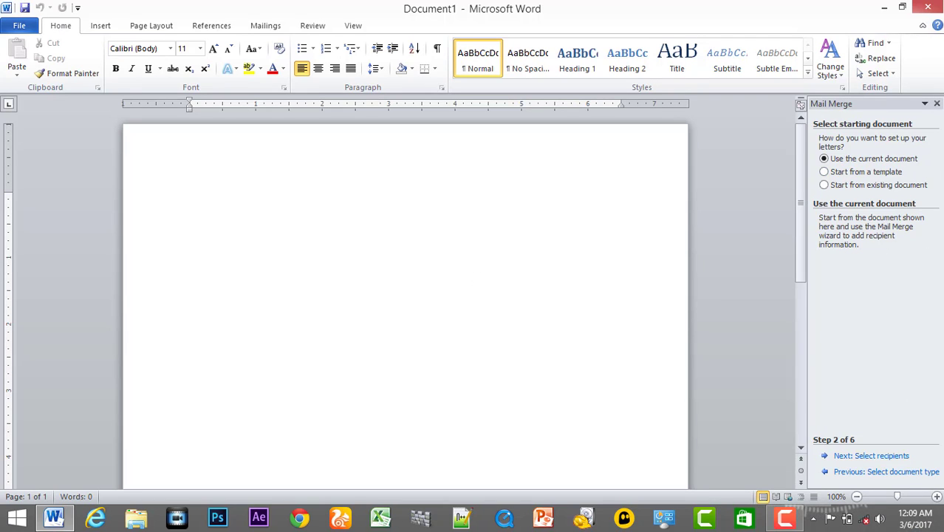
{"action": "left_click", "coordinate": [896, 455]}
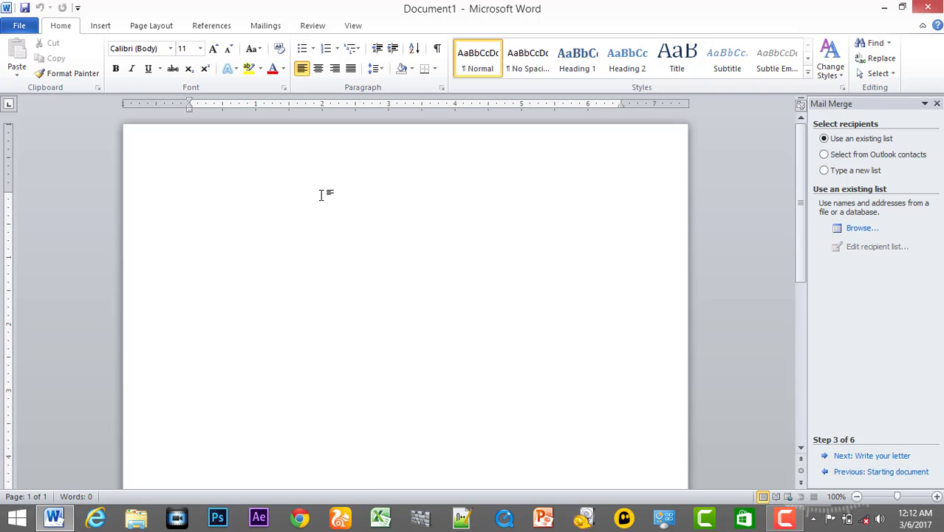
- Type Name, Address and Date lines, with blank lines separating each
{"action": "type", "text": "Name"}
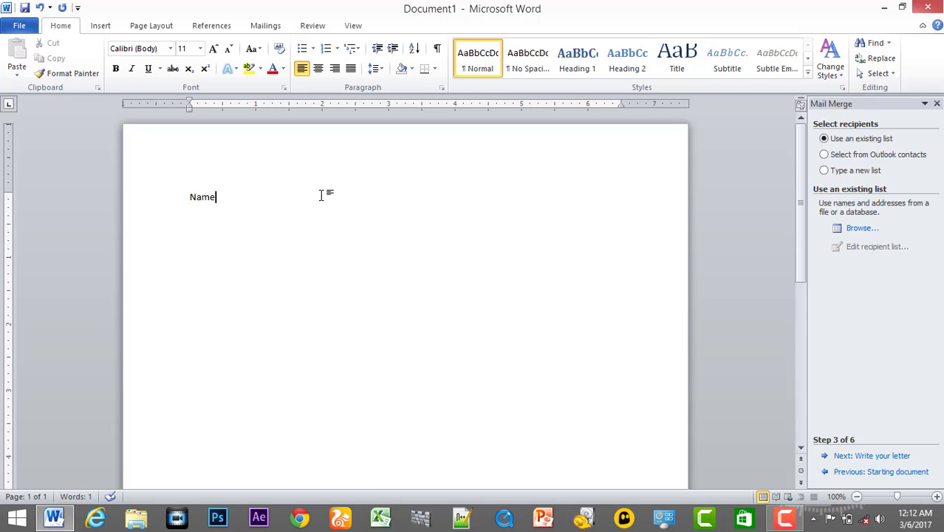
{"action": "key", "text": "Return"}
{"action": "type", "text": "Addres"}
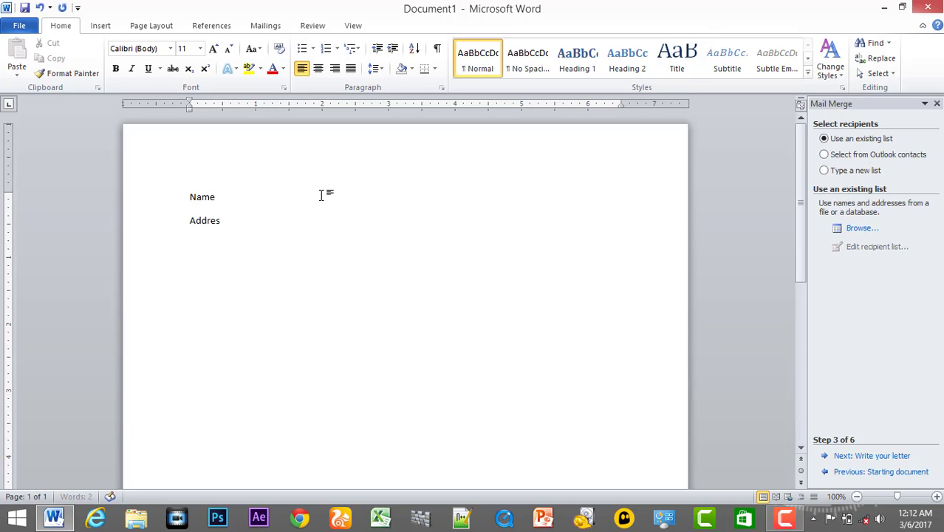
{"action": "type", "text": "s"}
{"action": "key", "text": "Return"}
{"action": "type", "text": "Date"}
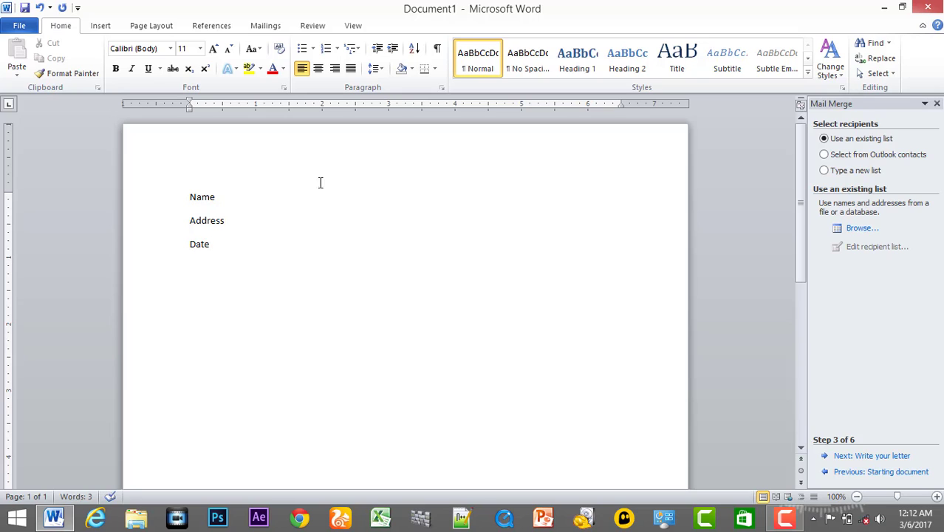
{"action": "left_click", "coordinate": [258, 189]}
{"action": "key", "text": "Return"}
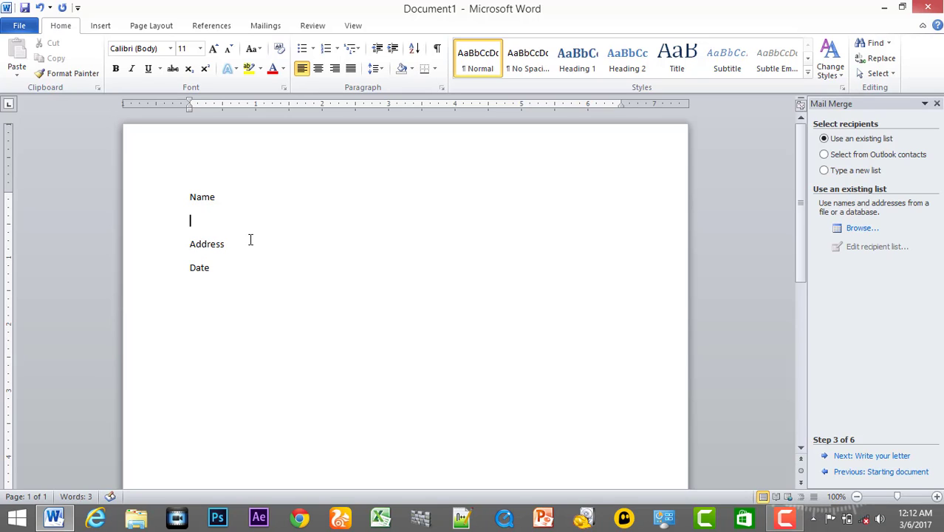
{"action": "left_click", "coordinate": [251, 244]}
{"action": "key", "text": "Return"}
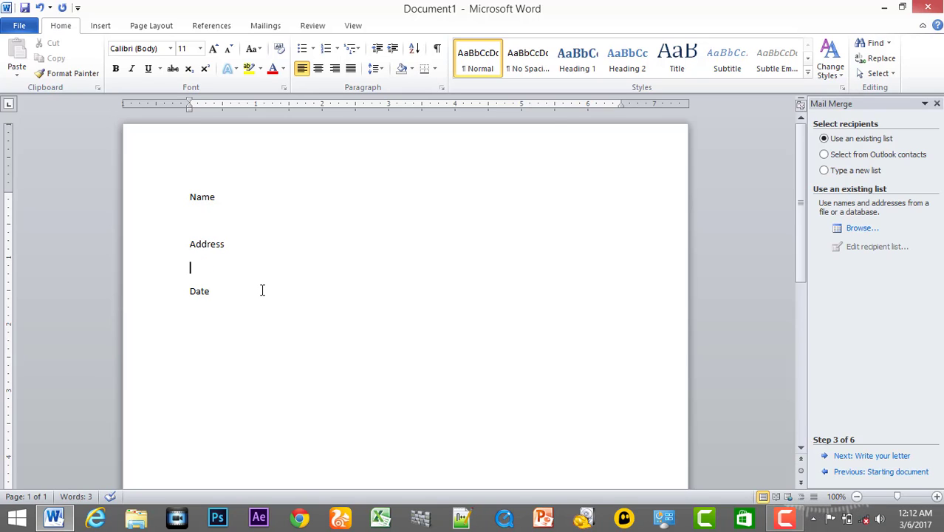
{"action": "scroll", "coordinate": [262, 286], "scroll_direction": "down", "scroll_amount": 1}
{"action": "scroll", "coordinate": [233, 270], "scroll_direction": "up", "scroll_amount": 1}
{"action": "left_click", "coordinate": [236, 291]}
{"action": "key", "text": "Return"}
{"action": "key", "text": "Return"}
- Add a Dear line, three sample paragraphs via =rand(), and the closing 'Thank you..!'
{"action": "type", "text": "Dear"}
{"action": "scroll", "coordinate": [337, 444], "scroll_direction": "down", "scroll_amount": 2}
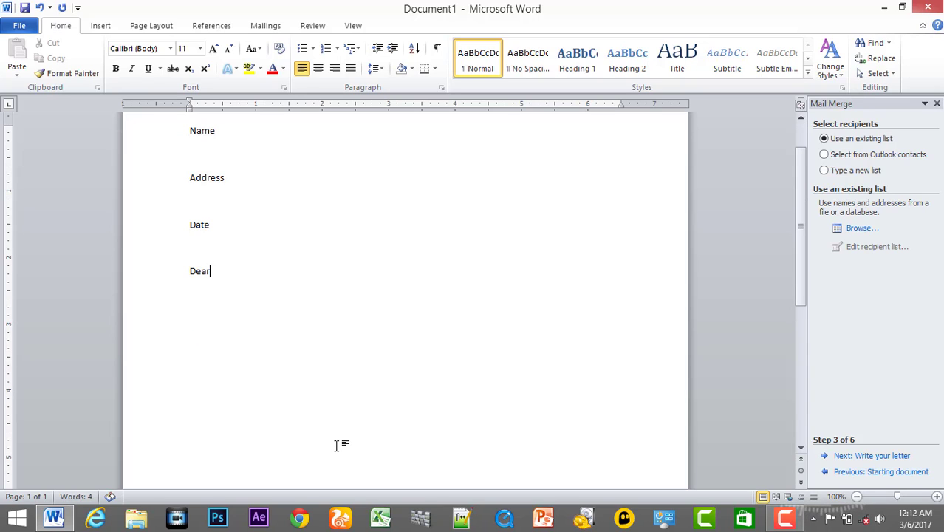
{"action": "key", "text": "Return"}
{"action": "type", "text": "="}
{"action": "type", "text": "rand"}
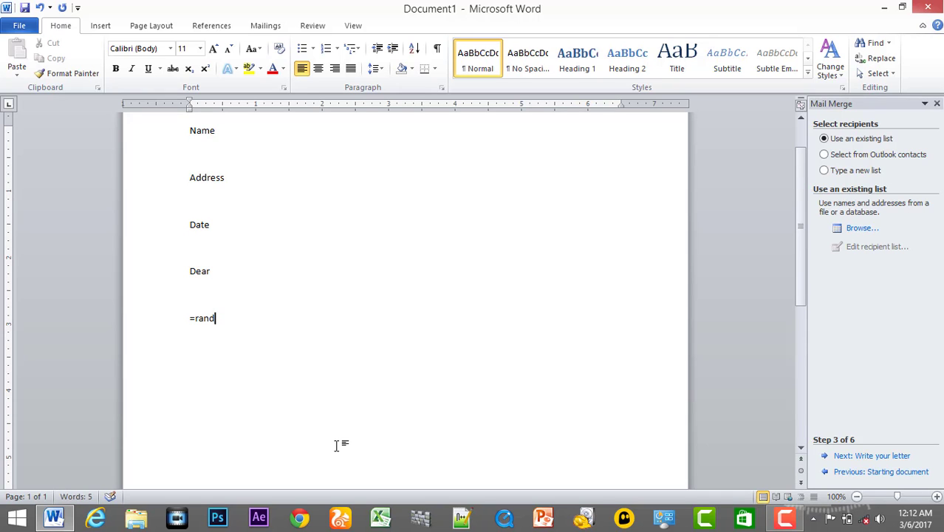
{"action": "type", "text": "()"}
{"action": "key", "text": "Return"}
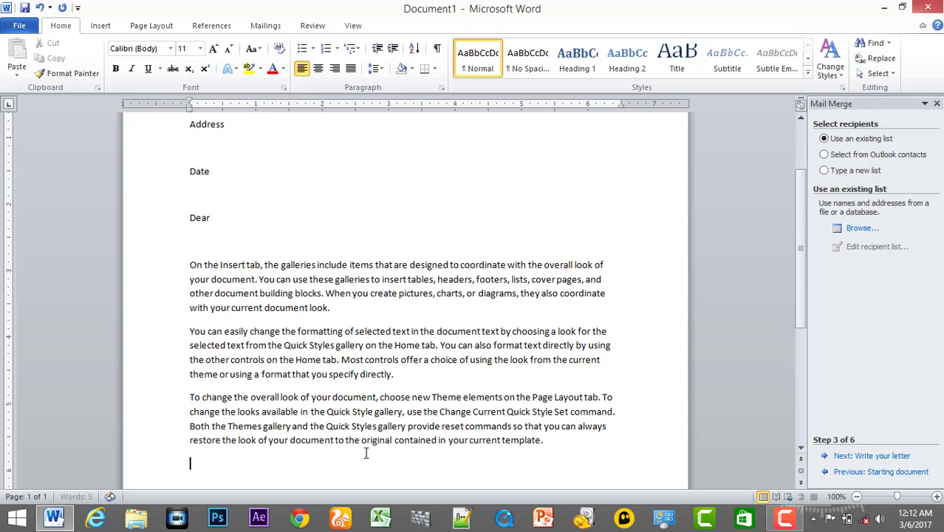
{"action": "scroll", "coordinate": [363, 444], "scroll_direction": "down", "scroll_amount": 1}
{"action": "scroll", "coordinate": [363, 444], "scroll_direction": "down", "scroll_amount": 2}
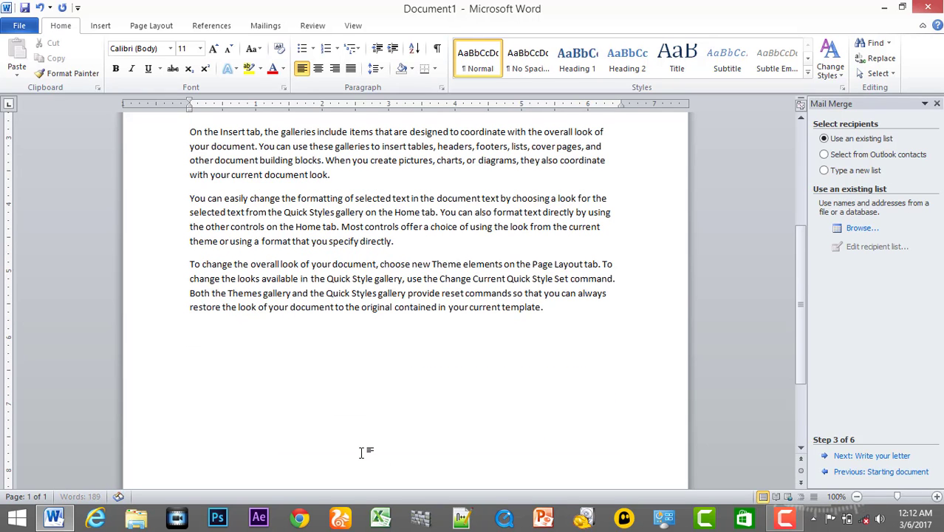
{"action": "type", "text": "Tha"}
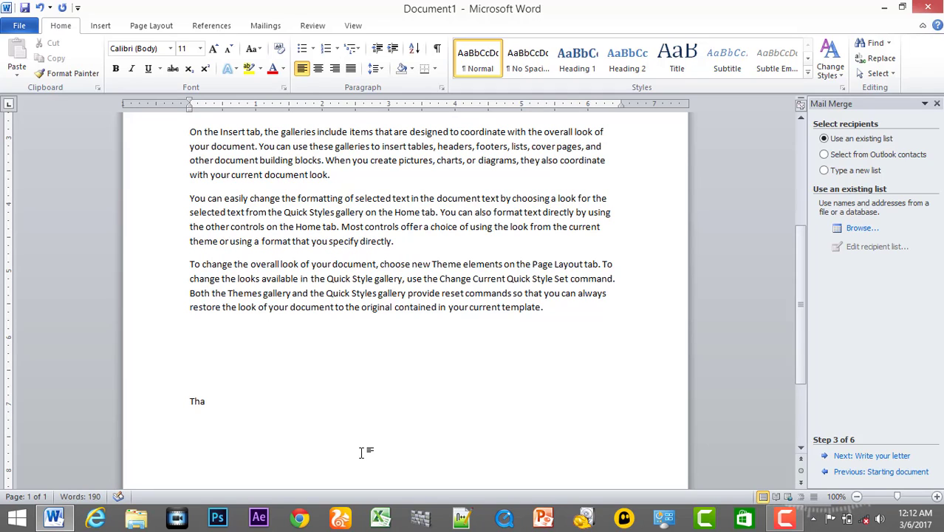
{"action": "type", "text": "nk y"}
{"action": "type", "text": "ou"}
{"action": "type", "text": "..!"}
{"action": "scroll", "coordinate": [378, 385], "scroll_direction": "up", "scroll_amount": 4}
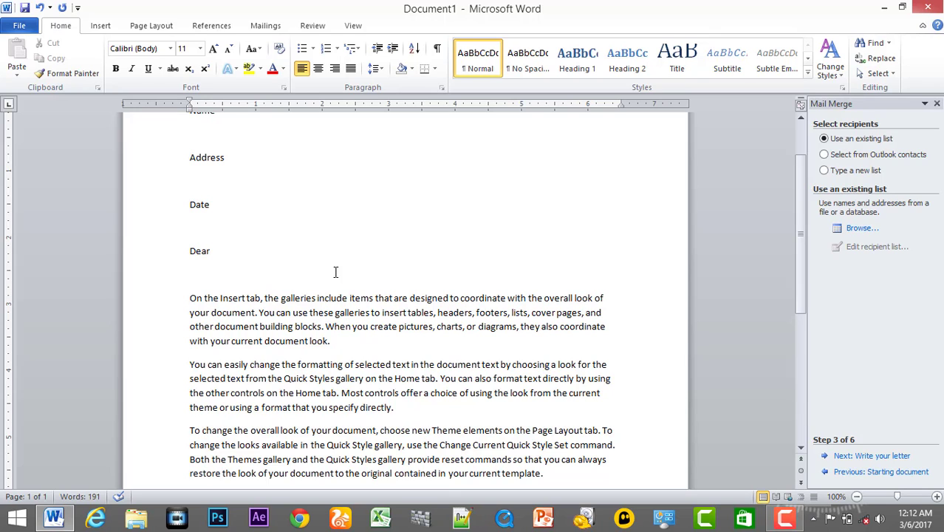
{"action": "scroll", "coordinate": [112, 251], "scroll_direction": "up", "scroll_amount": 1}
{"action": "scroll", "coordinate": [143, 257], "scroll_direction": "up", "scroll_amount": 1}
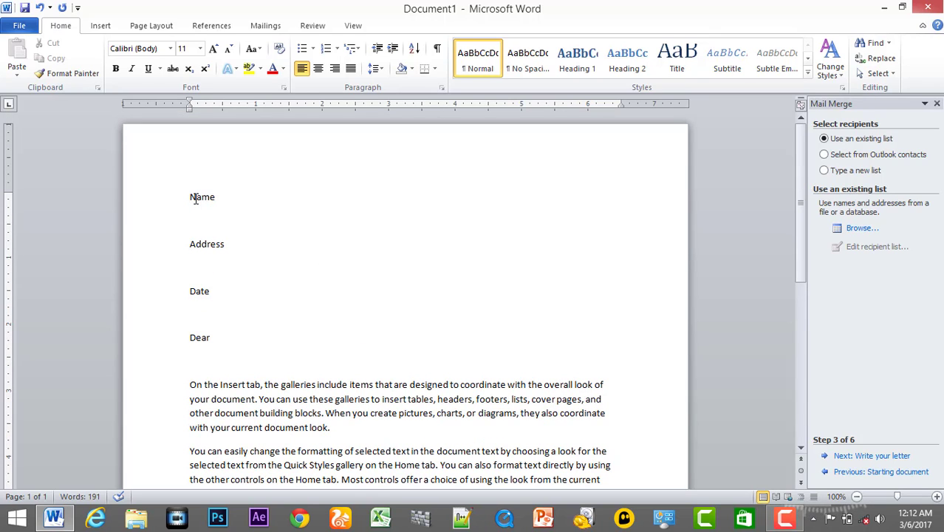
{"action": "mouse_move", "coordinate": [190, 197]}
{"action": "left_mouse_down"}
{"action": "mouse_move", "coordinate": [192, 236]}
{"action": "mouse_move", "coordinate": [291, 253]}
{"action": "left_mouse_up"}
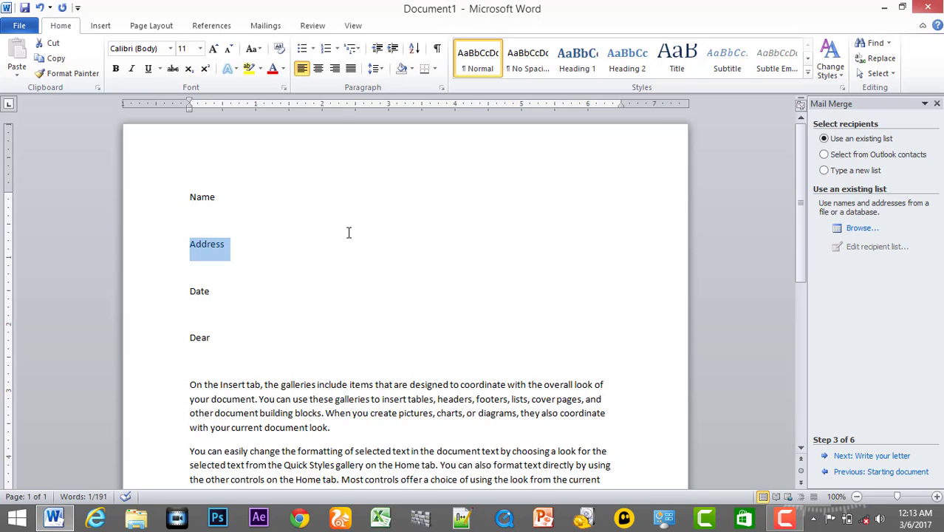
{"action": "left_click", "coordinate": [191, 338]}
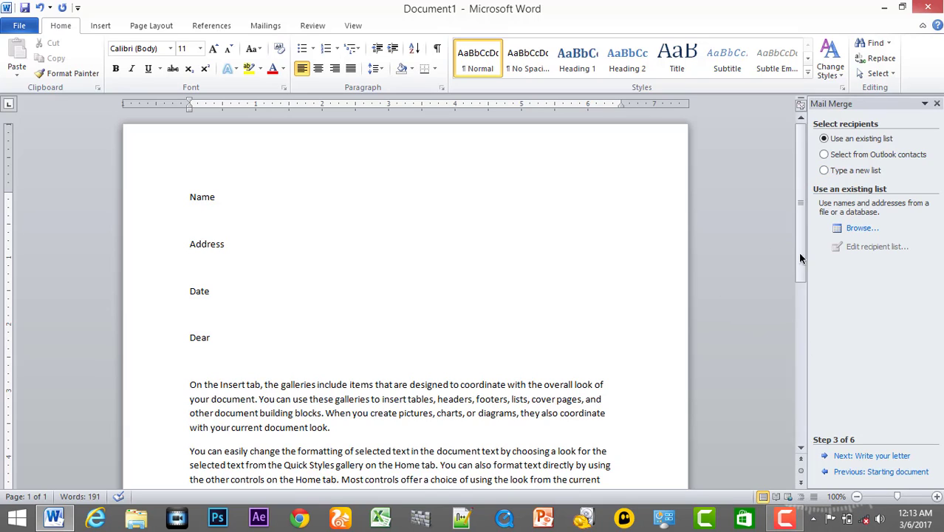
- Browse Documents > My Data Sources for a recipient list, then close without choosing a file
{"action": "left_click", "coordinate": [859, 229]}
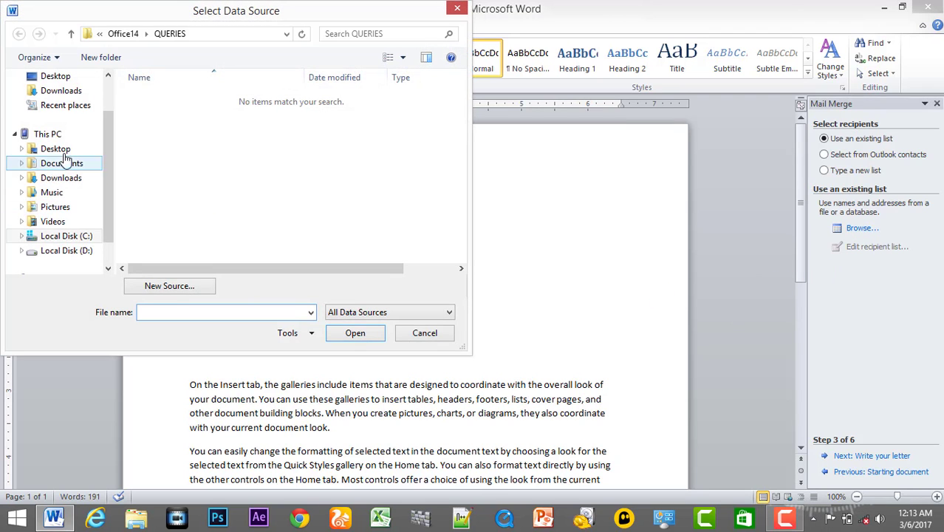
{"action": "left_click", "coordinate": [66, 164]}
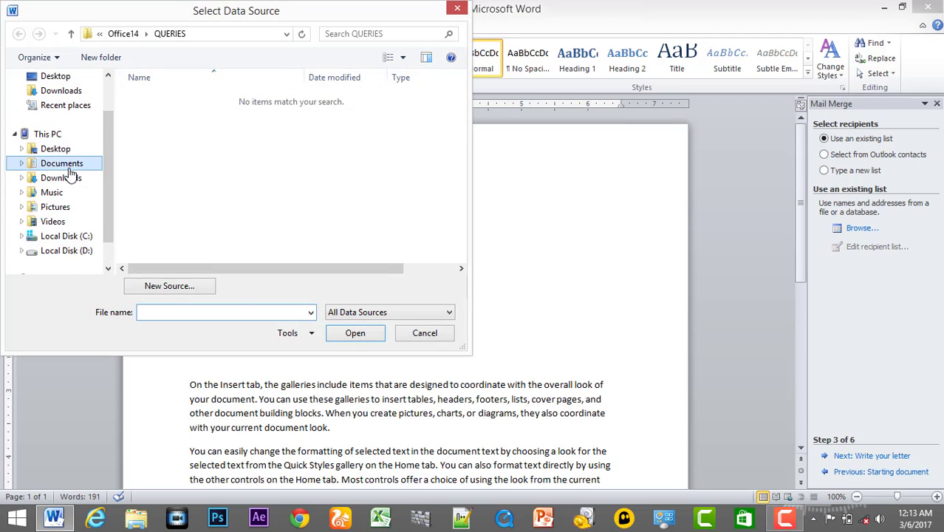
{"action": "double_click", "coordinate": [179, 141]}
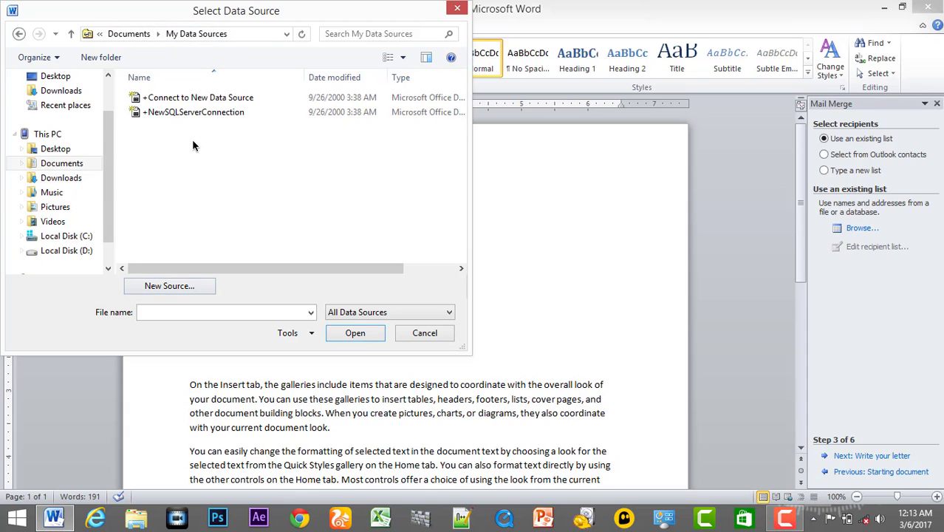
{"action": "left_click", "coordinate": [457, 8]}
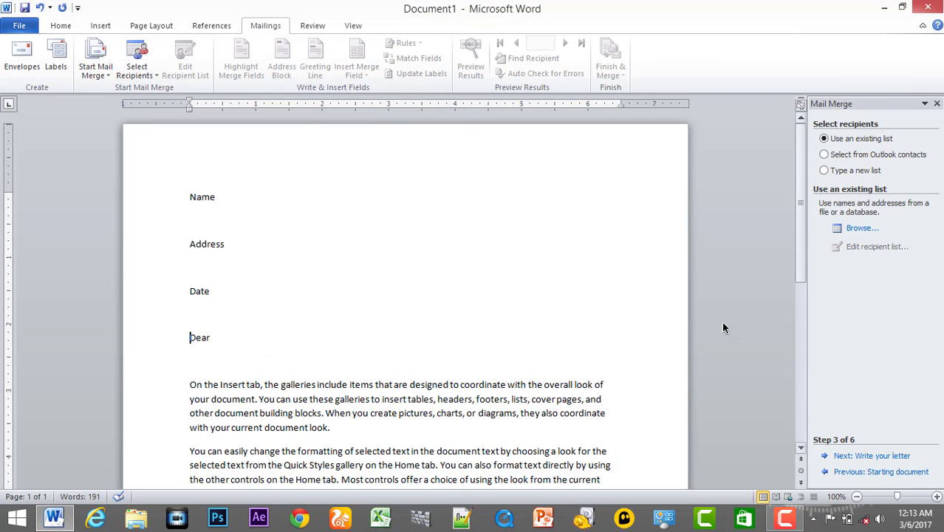
- Switch recipients to Type a new list, create a new address list, and reposition its dialog
{"action": "left_click", "coordinate": [835, 170]}
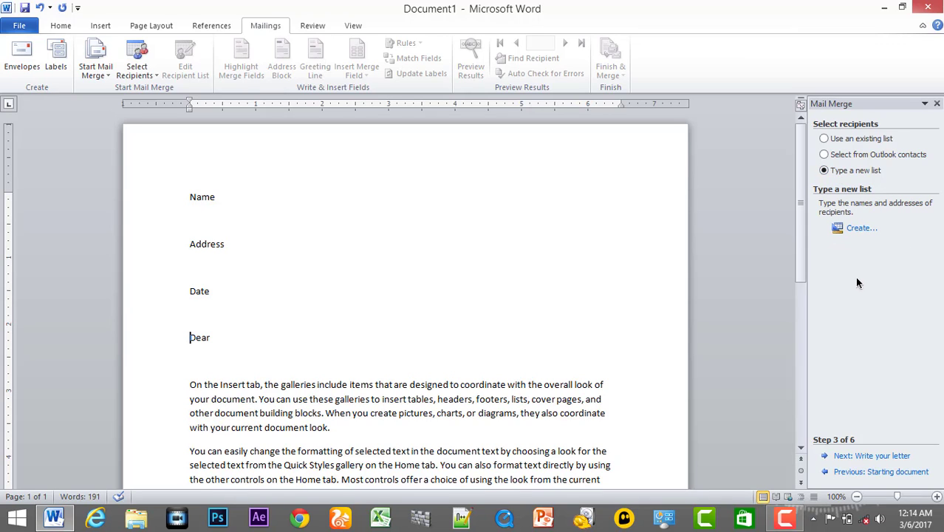
{"action": "left_click", "coordinate": [859, 229]}
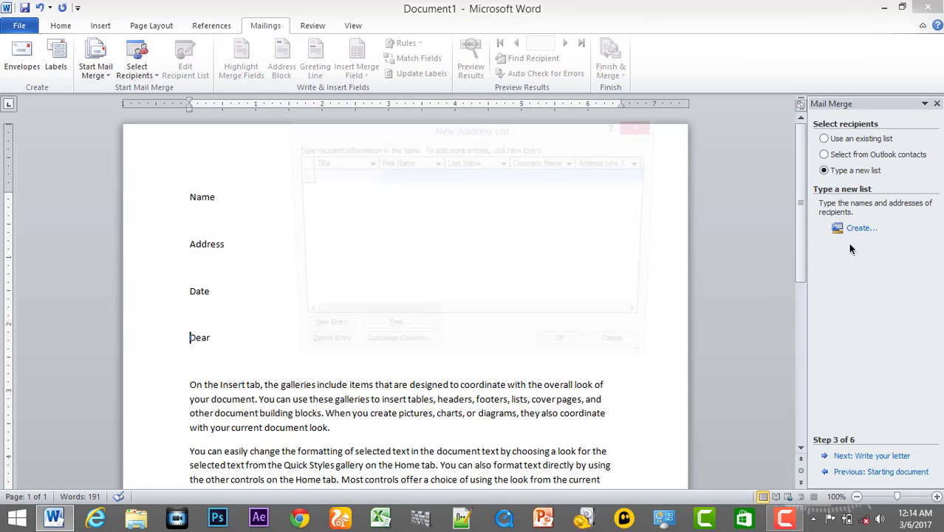
{"action": "left_click_drag", "start_coordinate": [485, 141], "coordinate": [548, 130]}
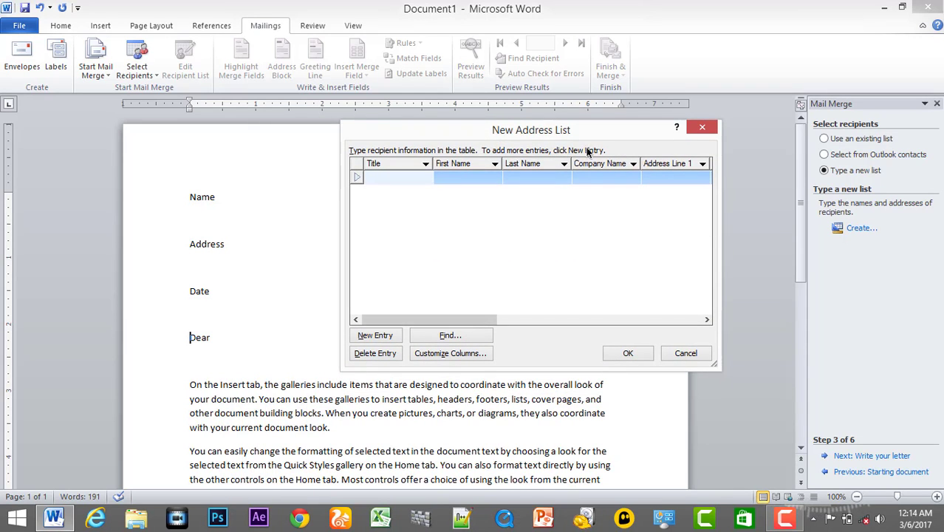
{"action": "left_click_drag", "start_coordinate": [442, 129], "coordinate": [476, 130]}
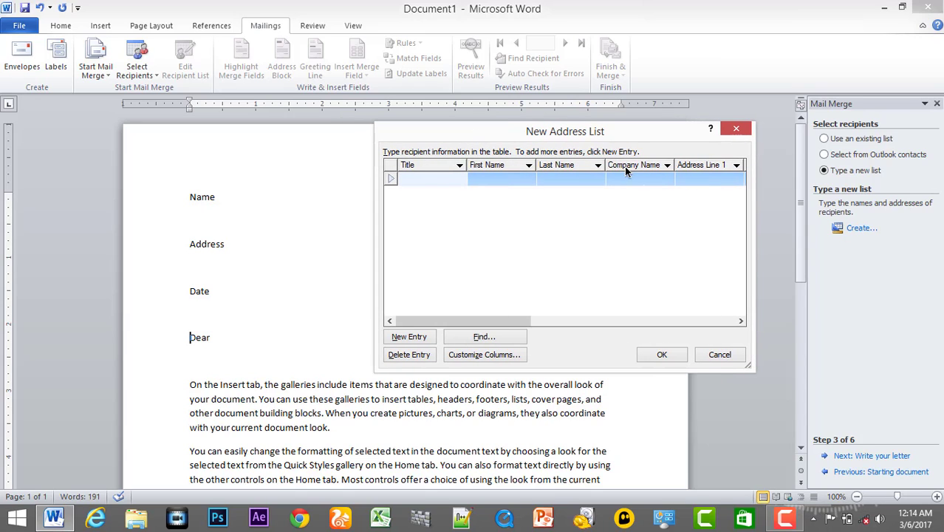
{"action": "mouse_move", "coordinate": [488, 321]}
{"action": "left_mouse_down"}
{"action": "mouse_move", "coordinate": [703, 321]}
{"action": "mouse_move", "coordinate": [332, 320]}
{"action": "left_mouse_up"}
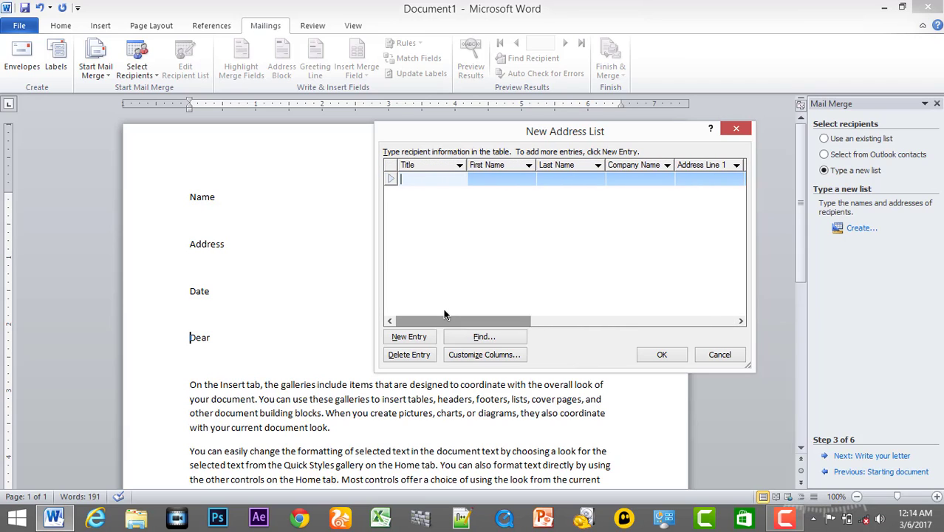
{"action": "left_click", "coordinate": [192, 199]}
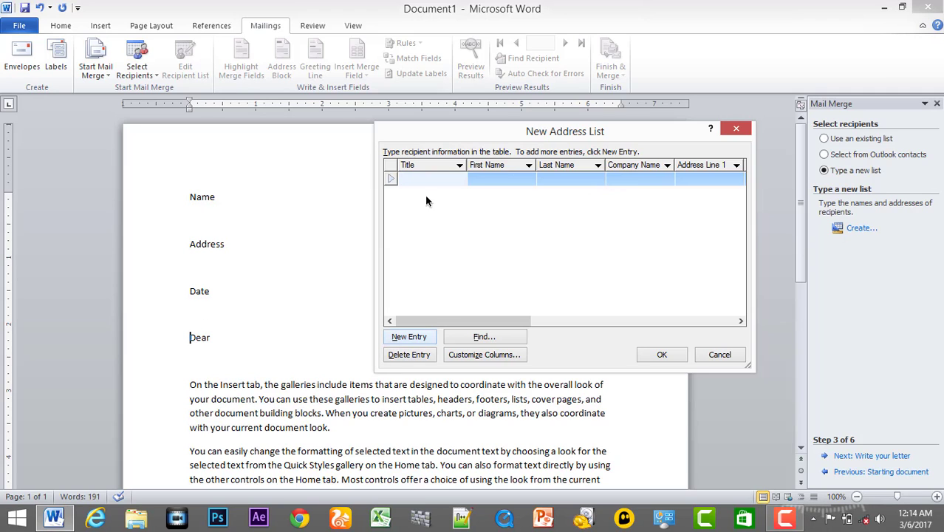
{"action": "left_click_drag", "start_coordinate": [590, 136], "coordinate": [509, 65]}
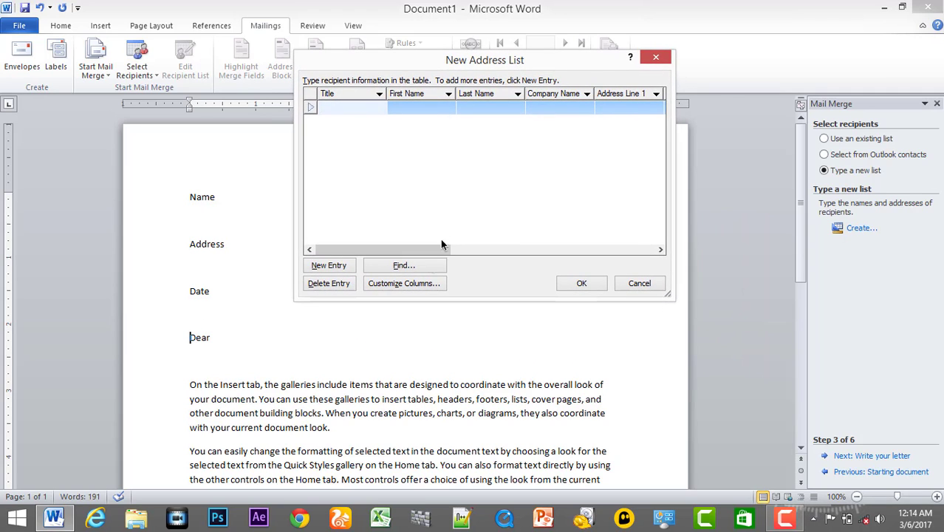
- In Customize Columns, delete all thirteen default fields from Title through E-mail Address
{"action": "left_click", "coordinate": [413, 285]}
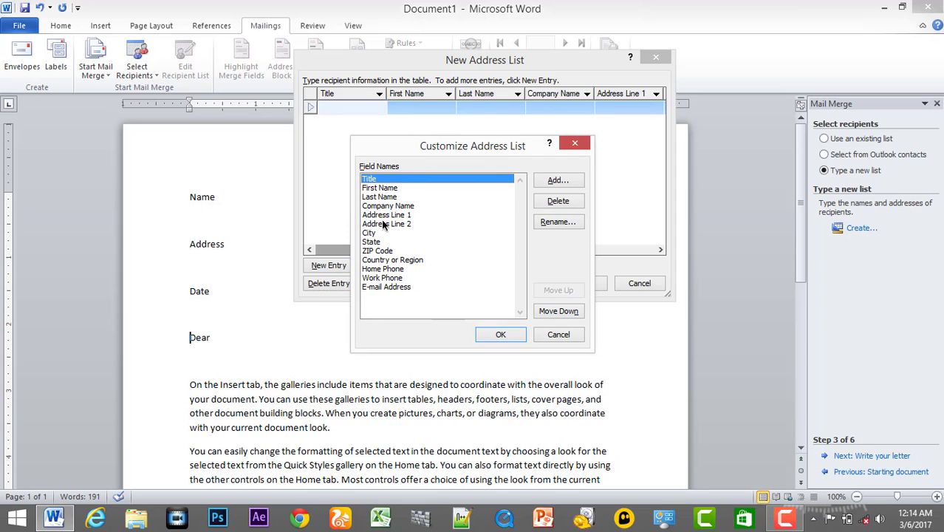
{"action": "left_click", "coordinate": [569, 202]}
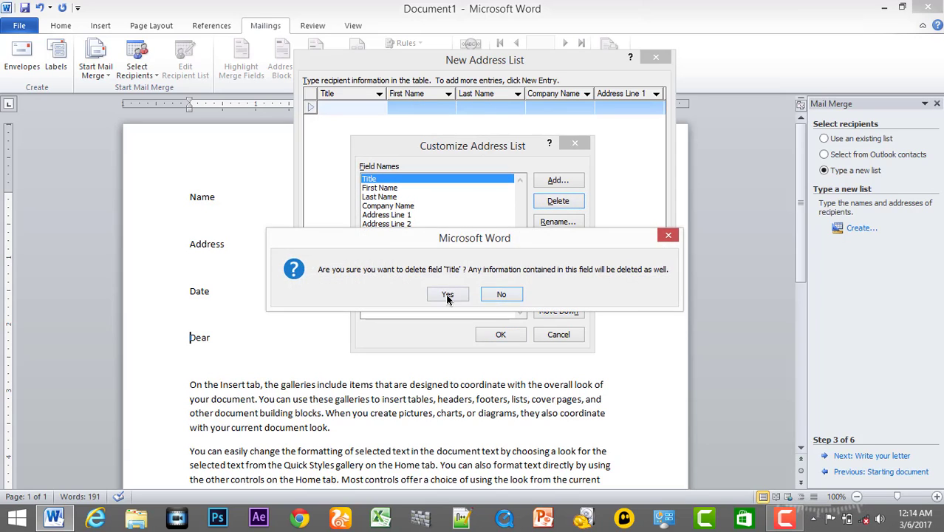
{"action": "left_click", "coordinate": [447, 295]}
{"action": "left_click", "coordinate": [561, 202]}
{"action": "left_click", "coordinate": [449, 294]}
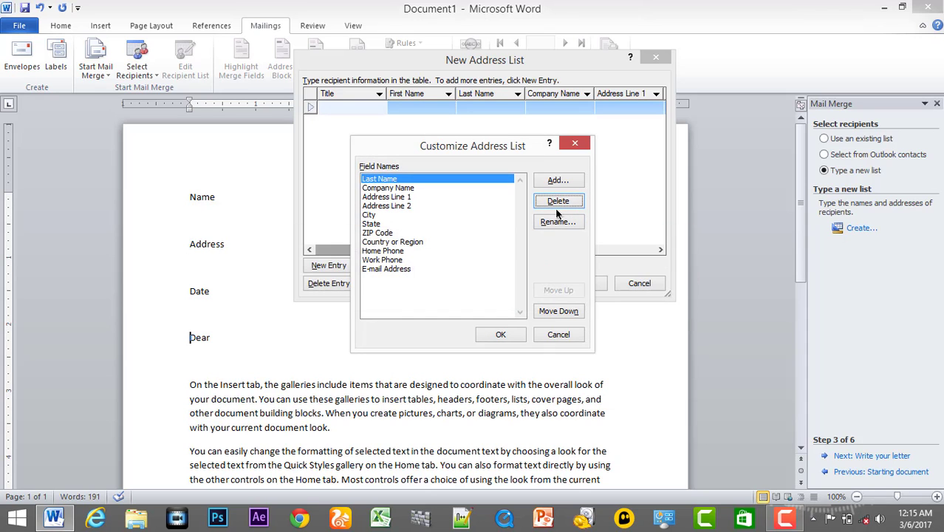
{"action": "left_click", "coordinate": [568, 201]}
{"action": "left_click", "coordinate": [447, 293]}
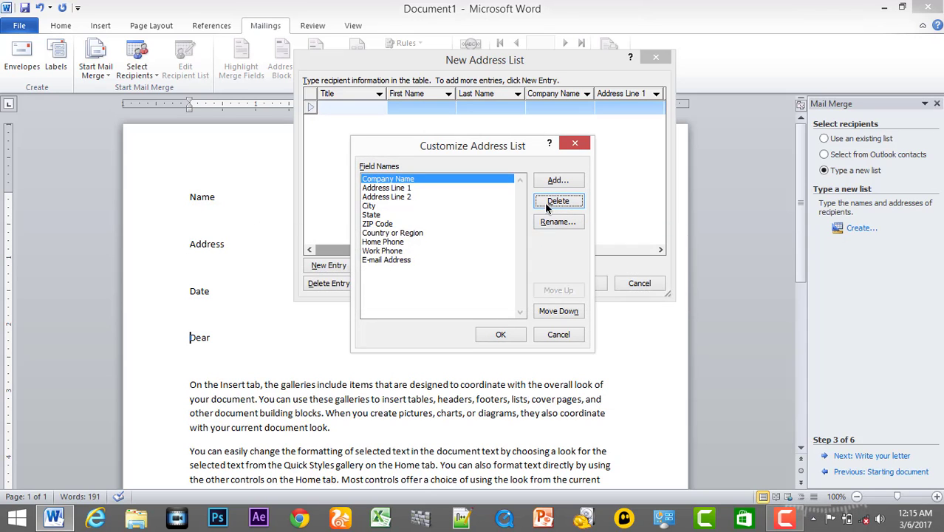
{"action": "left_click", "coordinate": [548, 207]}
{"action": "left_click", "coordinate": [449, 294]}
{"action": "left_click", "coordinate": [562, 201]}
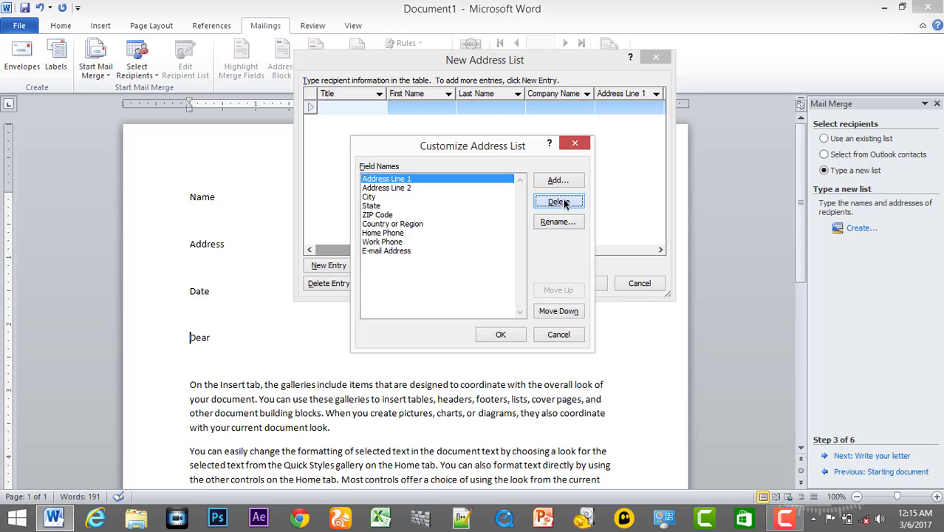
{"action": "left_click", "coordinate": [448, 294]}
{"action": "left_click", "coordinate": [559, 201]}
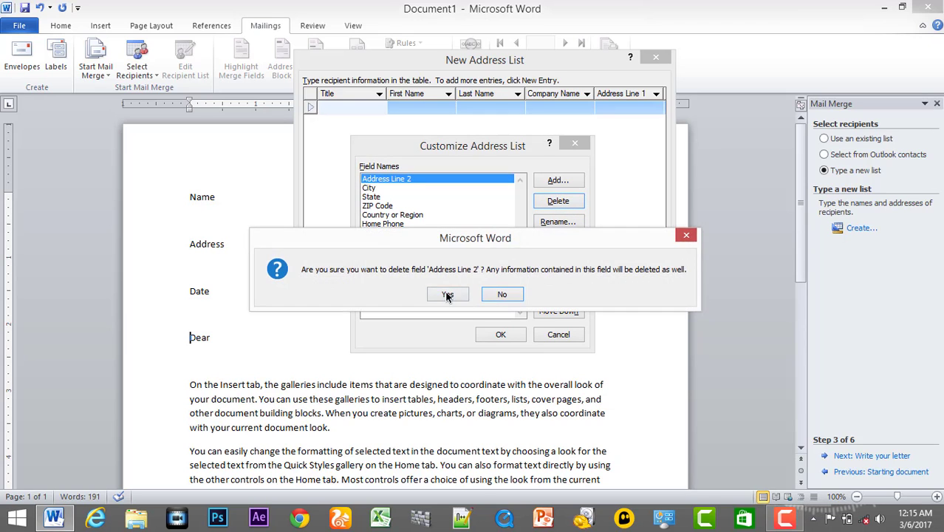
{"action": "left_click", "coordinate": [447, 294]}
{"action": "left_click", "coordinate": [559, 201]}
{"action": "left_click", "coordinate": [448, 294]}
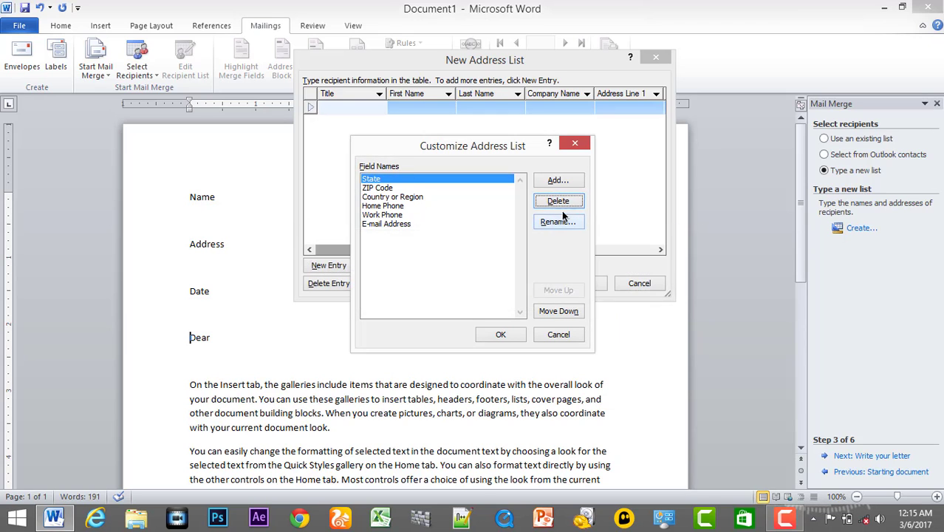
{"action": "left_click", "coordinate": [558, 201]}
{"action": "left_click", "coordinate": [447, 294]}
{"action": "left_click", "coordinate": [559, 201]}
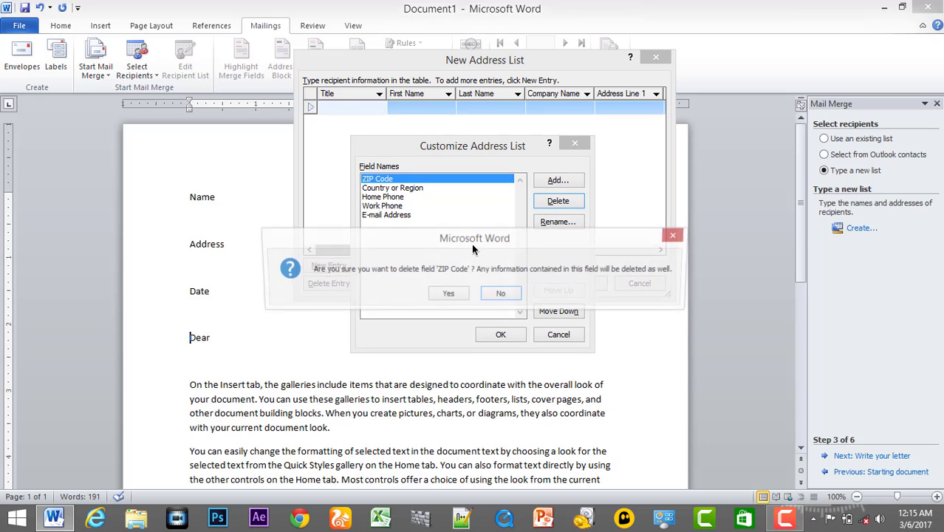
{"action": "left_click", "coordinate": [447, 294]}
{"action": "left_click", "coordinate": [558, 201]}
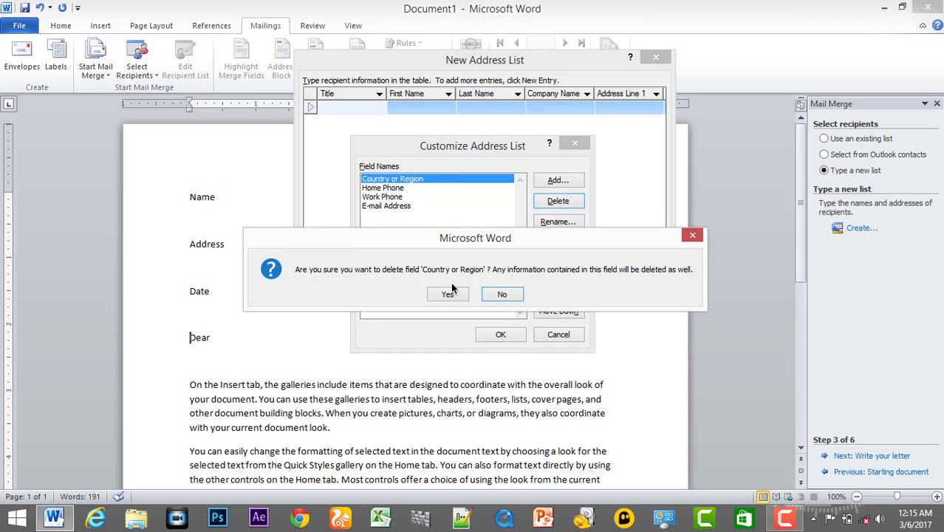
{"action": "left_click", "coordinate": [448, 294]}
{"action": "left_click", "coordinate": [558, 201]}
{"action": "left_click", "coordinate": [448, 294]}
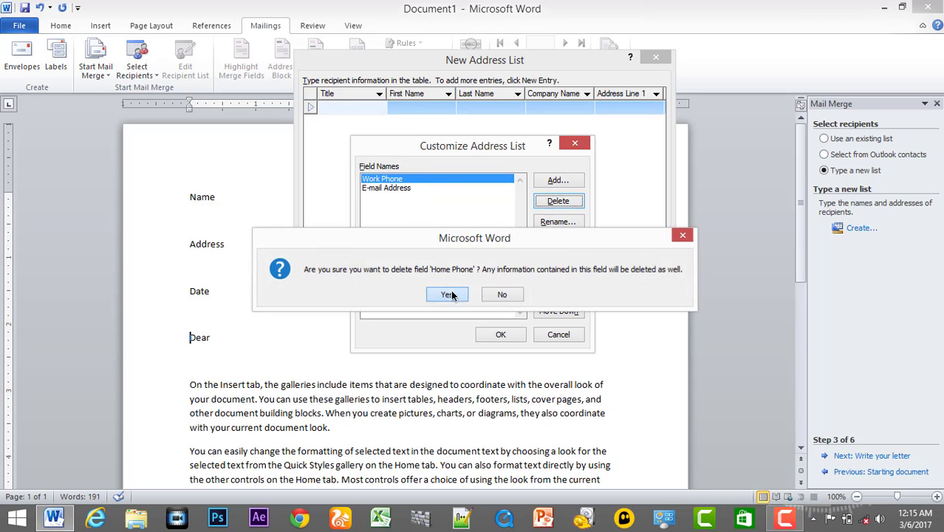
{"action": "left_click", "coordinate": [560, 203]}
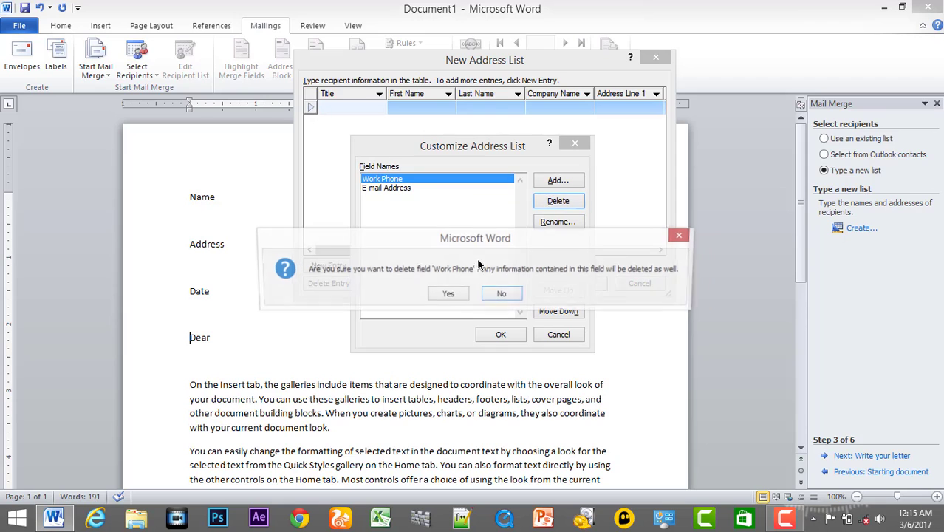
{"action": "left_click", "coordinate": [455, 297]}
{"action": "left_click", "coordinate": [558, 201]}
{"action": "left_click", "coordinate": [454, 295]}
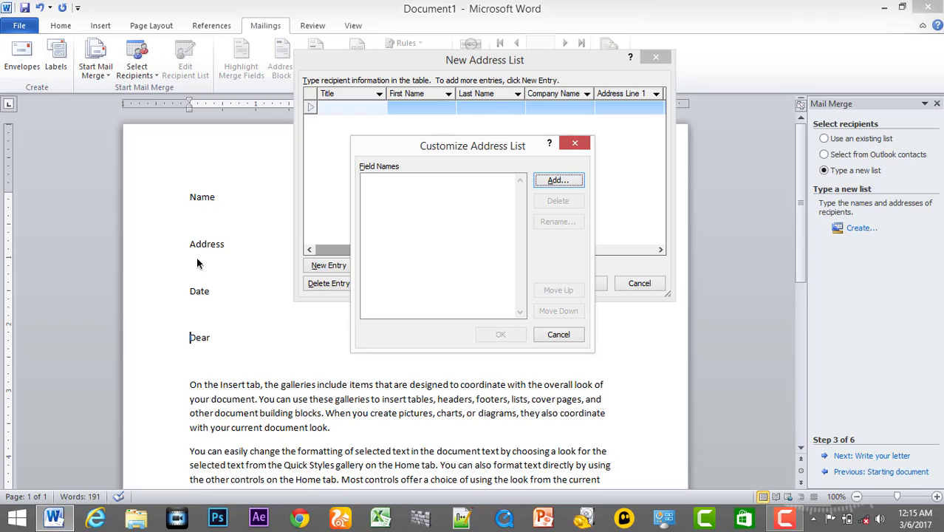
- Add the custom fields Name, Address and Date, then confirm with OK
{"action": "left_click", "coordinate": [554, 184]}
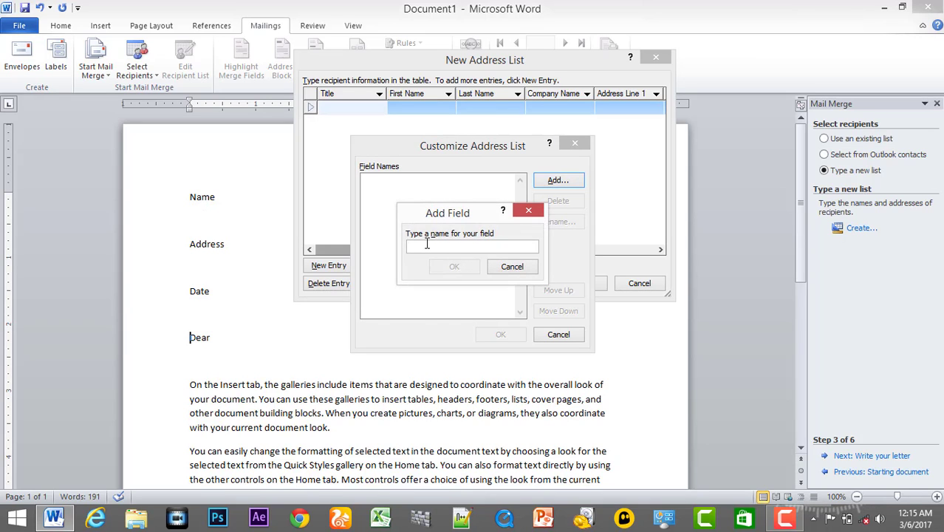
{"action": "type", "text": "Name"}
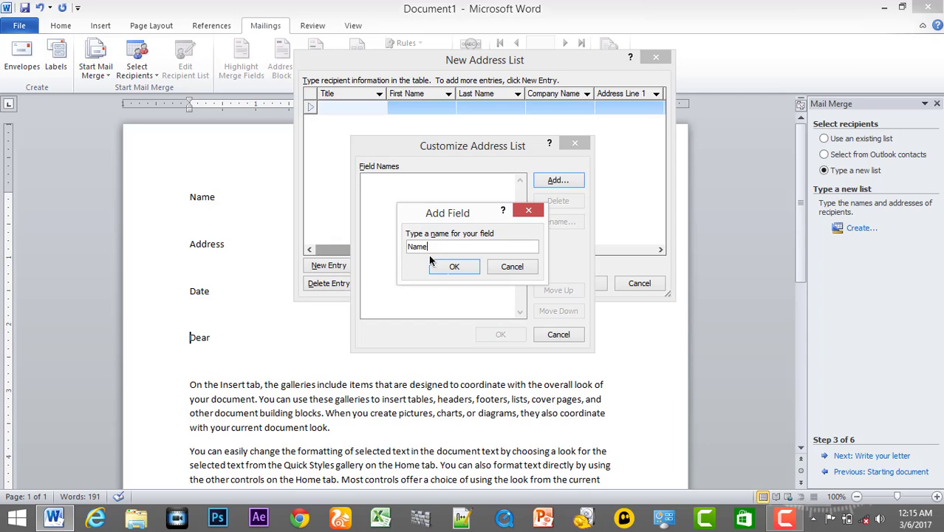
{"action": "left_click", "coordinate": [431, 262]}
{"action": "left_click", "coordinate": [583, 180]}
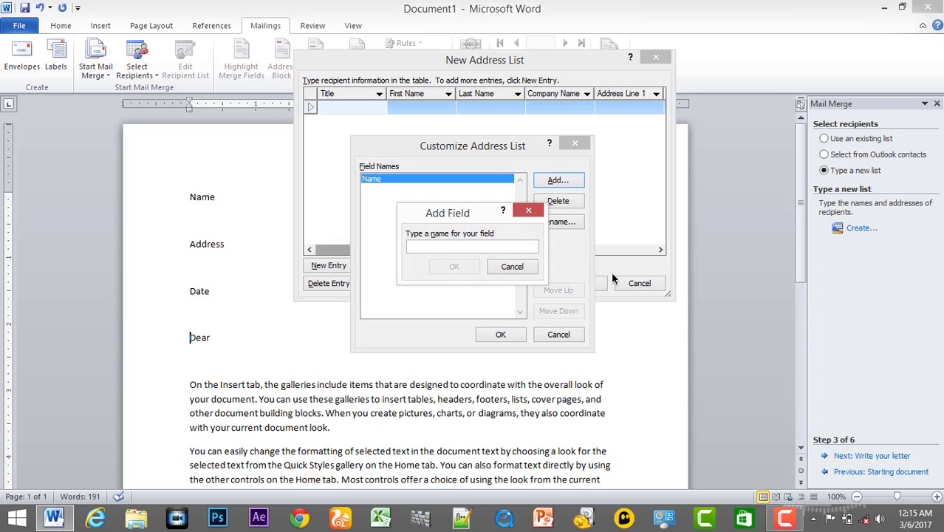
{"action": "type", "text": "Address"}
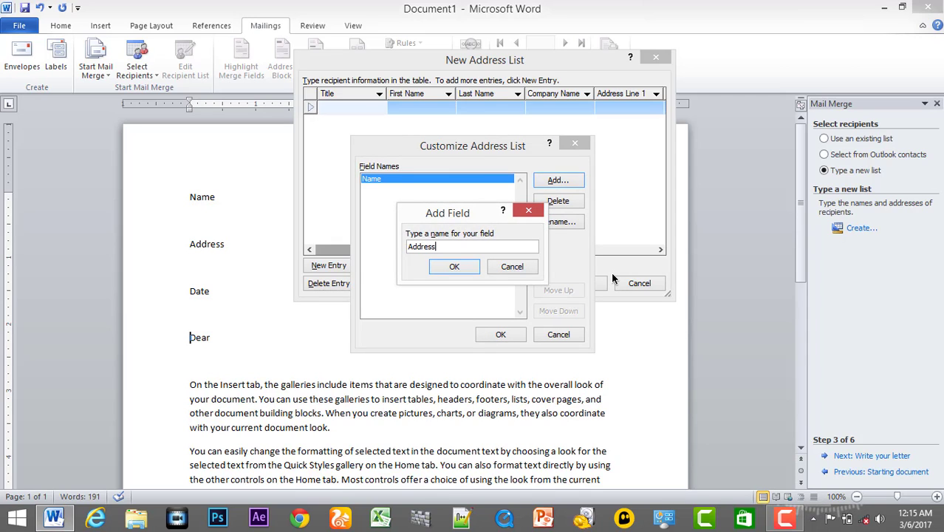
{"action": "left_click", "coordinate": [454, 266]}
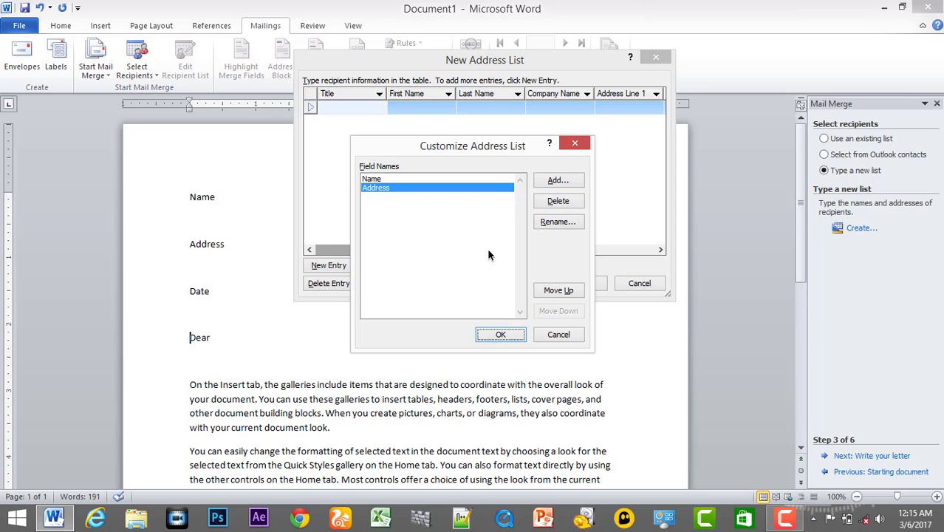
{"action": "left_click", "coordinate": [554, 184]}
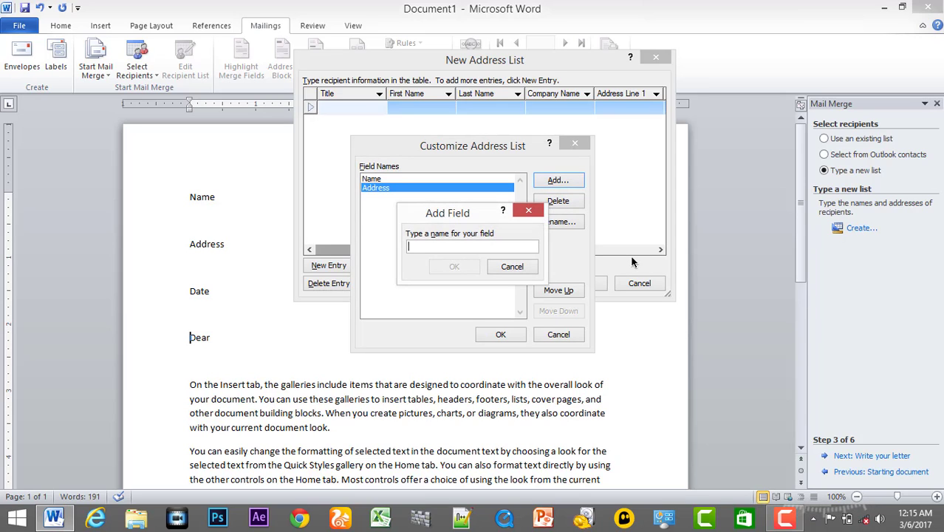
{"action": "type", "text": "Date"}
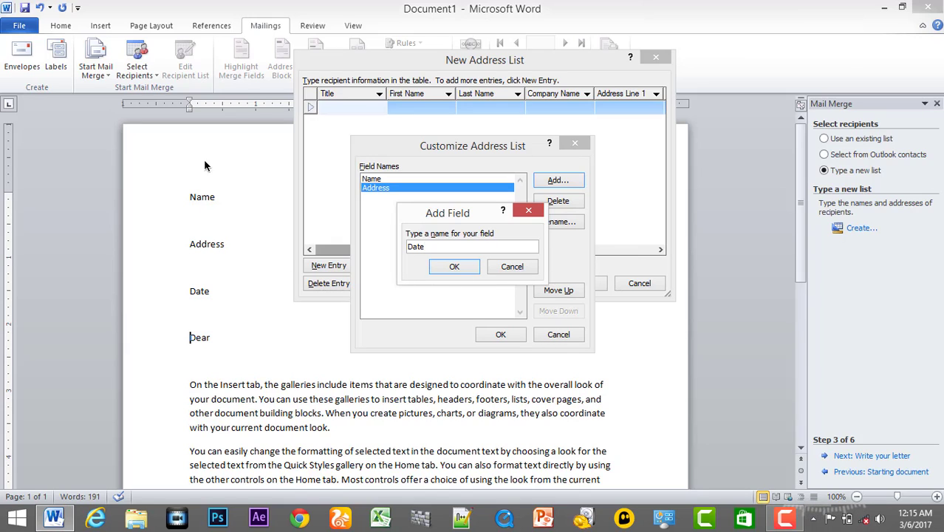
{"action": "left_click", "coordinate": [440, 271]}
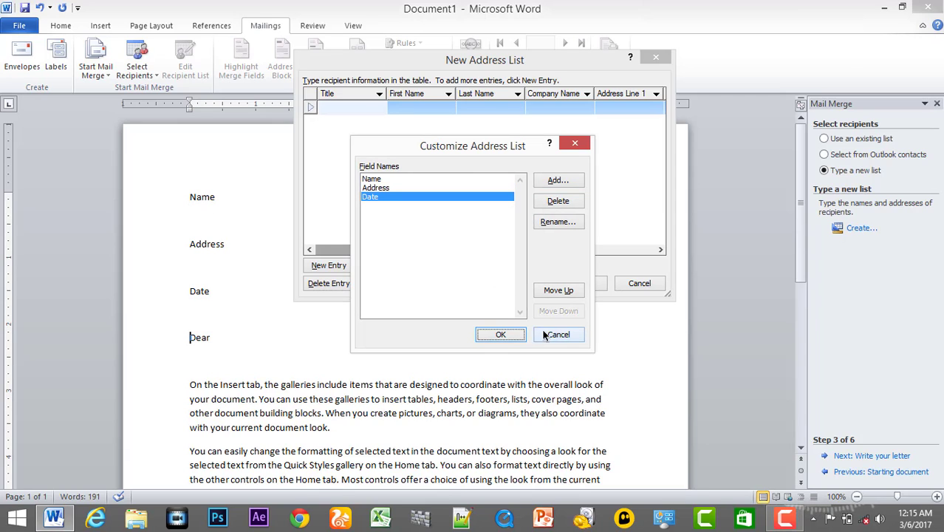
{"action": "left_click", "coordinate": [523, 340]}
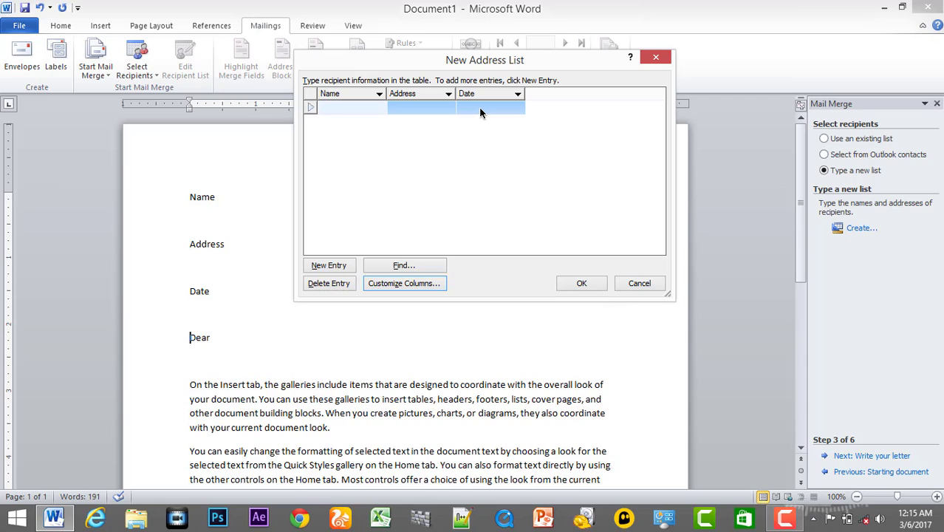
- Enter the first recipient's name, address and date 10.10.2017
{"action": "type", "text": "Sutharsg"}
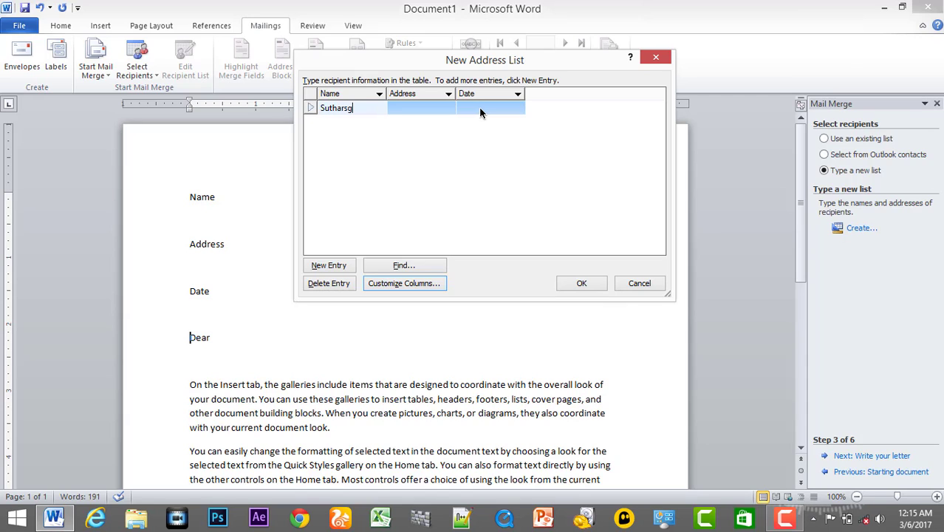
{"action": "key", "text": "BackSpace"}
{"action": "type", "text": "h"}
{"action": "type", "text": "an"}
{"action": "left_click", "coordinate": [421, 108]}
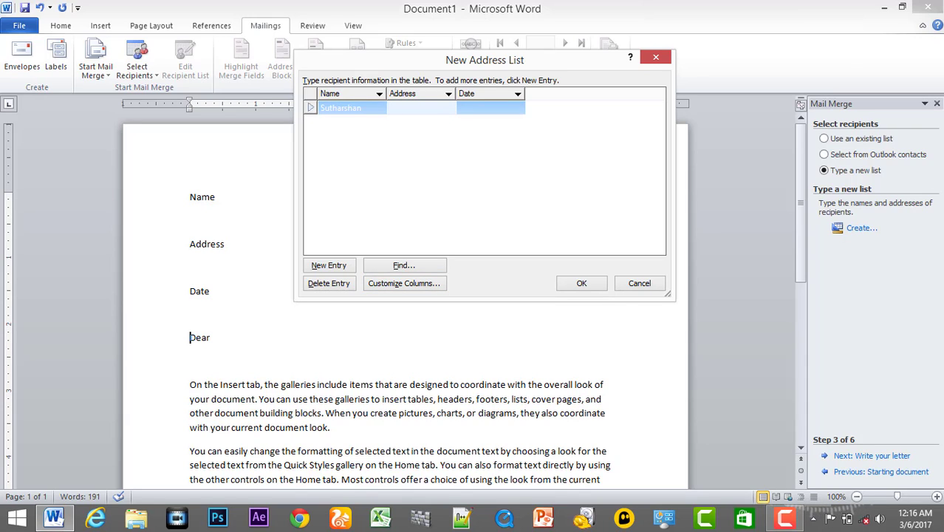
{"action": "type", "text": "Vanthar"}
{"action": "type", "text": "umoolai"}
{"action": "key", "text": "Tab"}
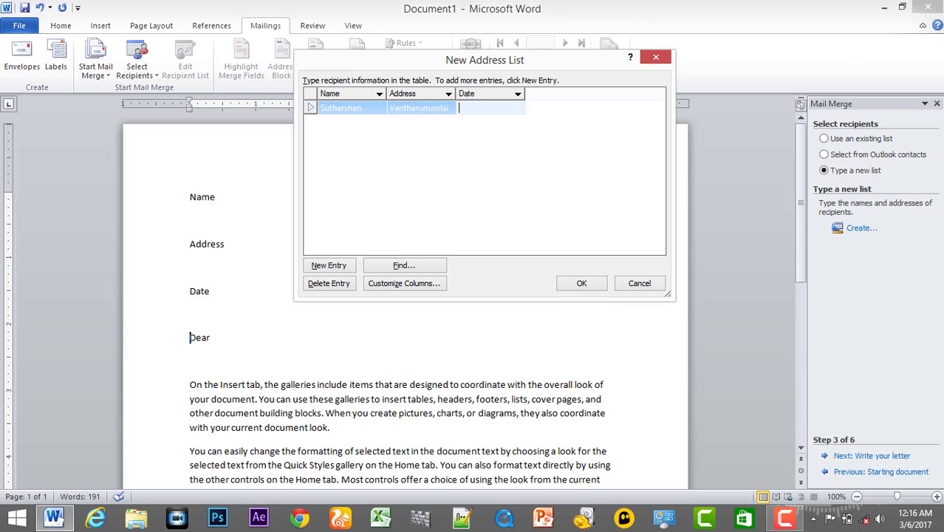
{"action": "type", "text": "10."}
{"action": "type", "text": "10.2017"}
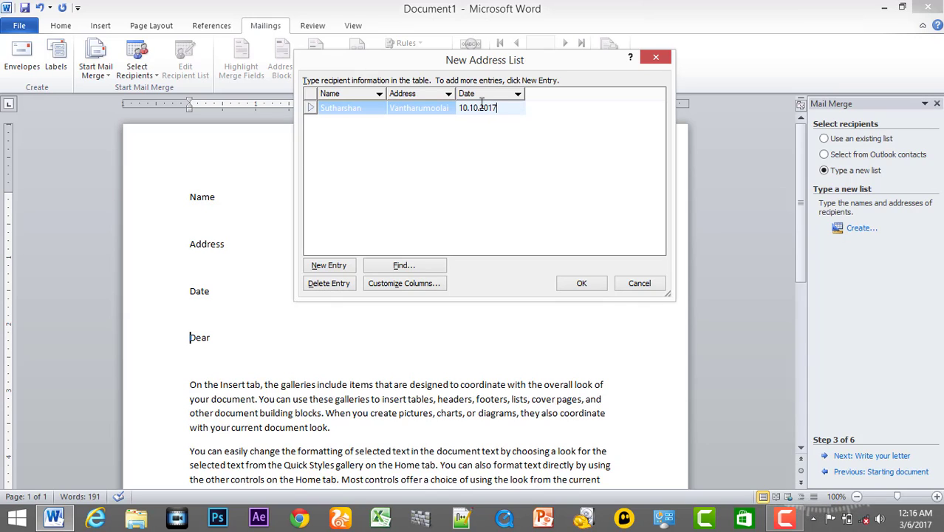
{"action": "key", "text": "Tab"}
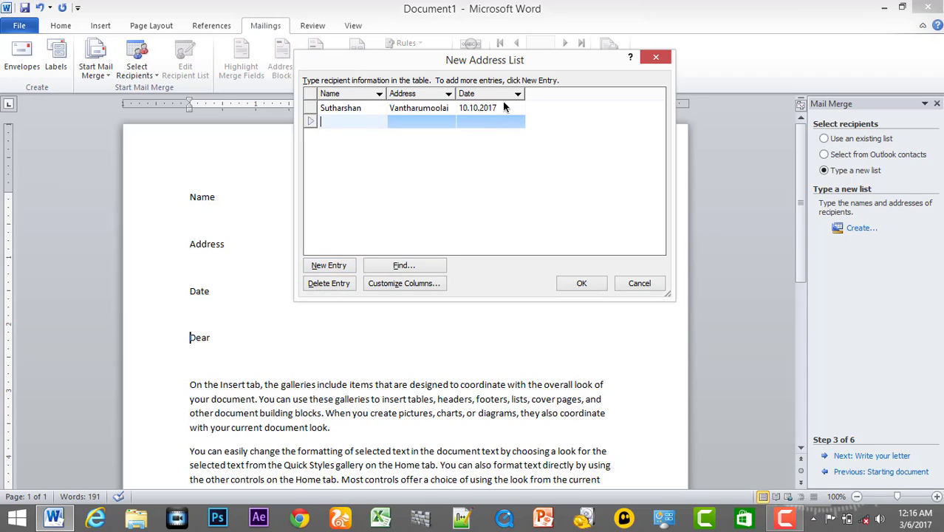
- Add a new entry with the second recipient's name, address and date 10.10.2017
{"action": "left_click", "coordinate": [506, 109]}
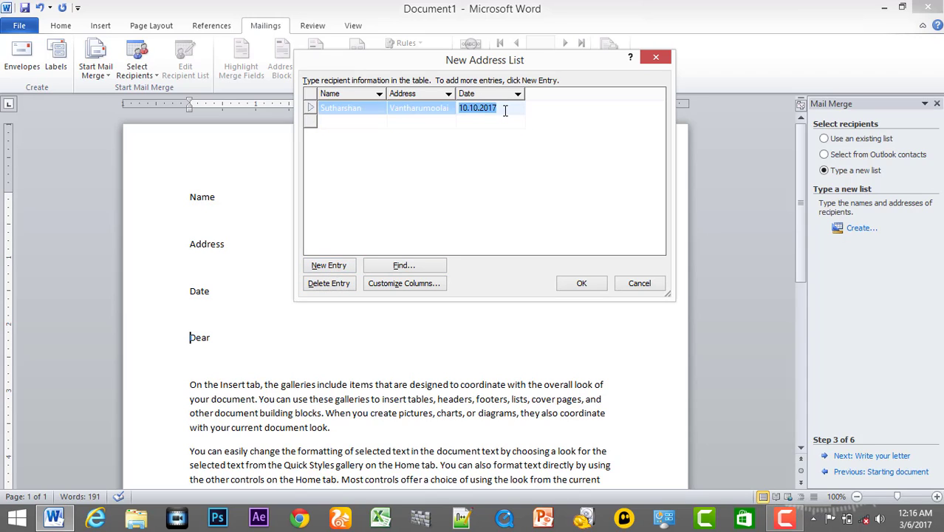
{"action": "left_click", "coordinate": [336, 265]}
{"action": "left_click", "coordinate": [351, 122]}
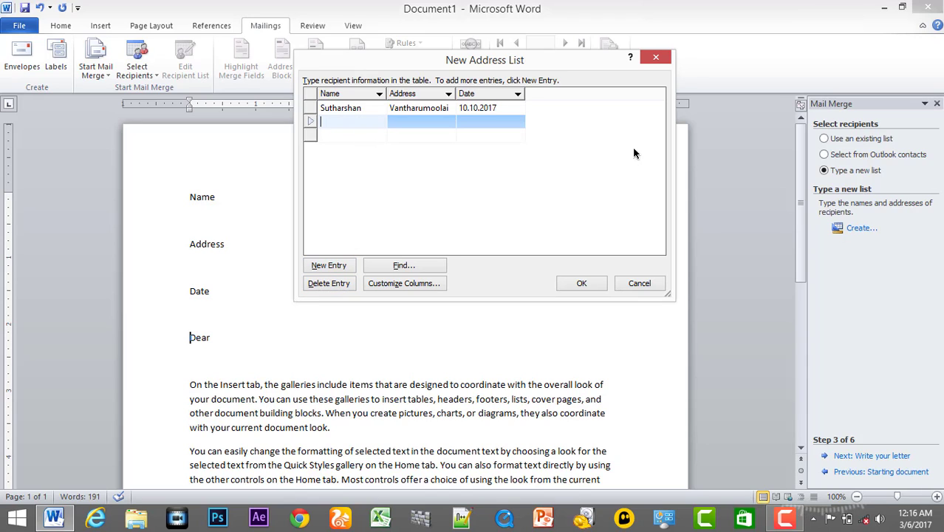
{"action": "type", "text": "Kanna"}
{"action": "key", "text": "Tab"}
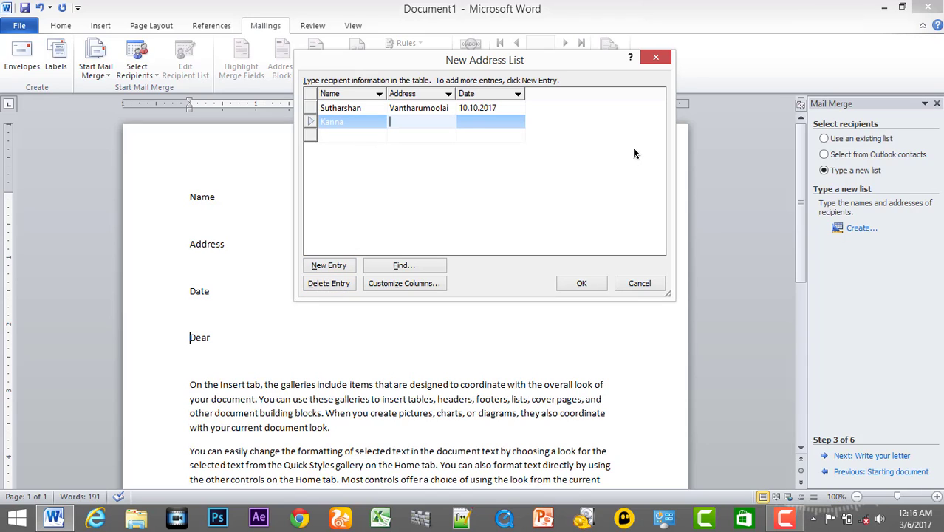
{"action": "type", "text": "Col"}
{"action": "type", "text": "ombo"}
{"action": "key", "text": "Tab"}
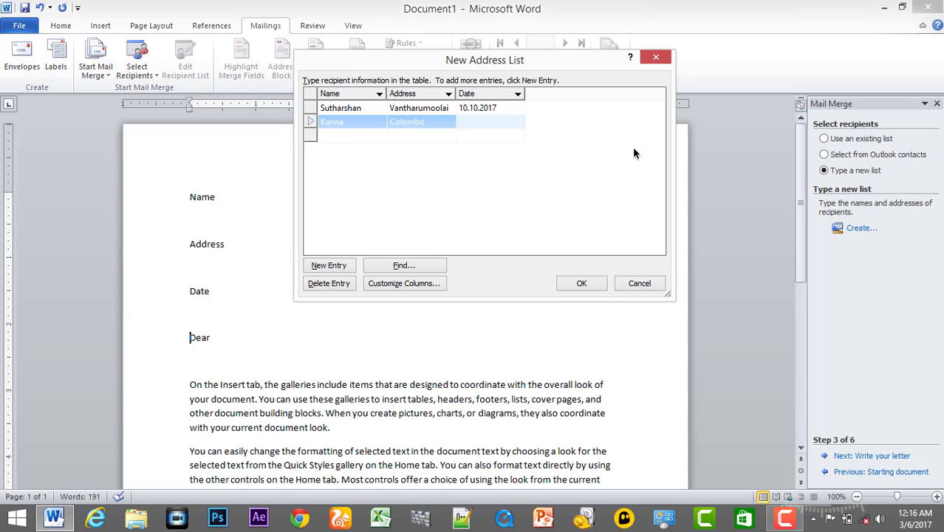
{"action": "type", "text": "10.10"}
{"action": "type", "text": ".20"}
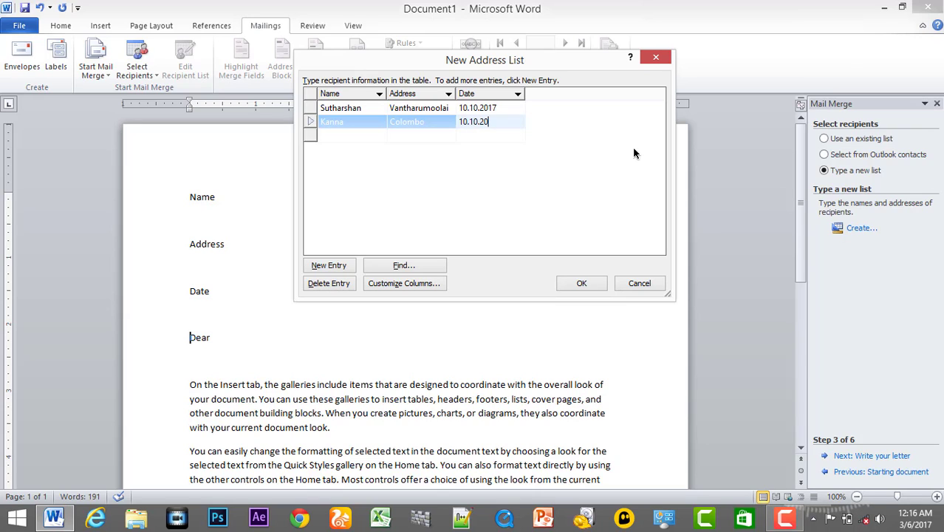
{"action": "type", "text": "17"}
{"action": "key", "text": "Tab"}
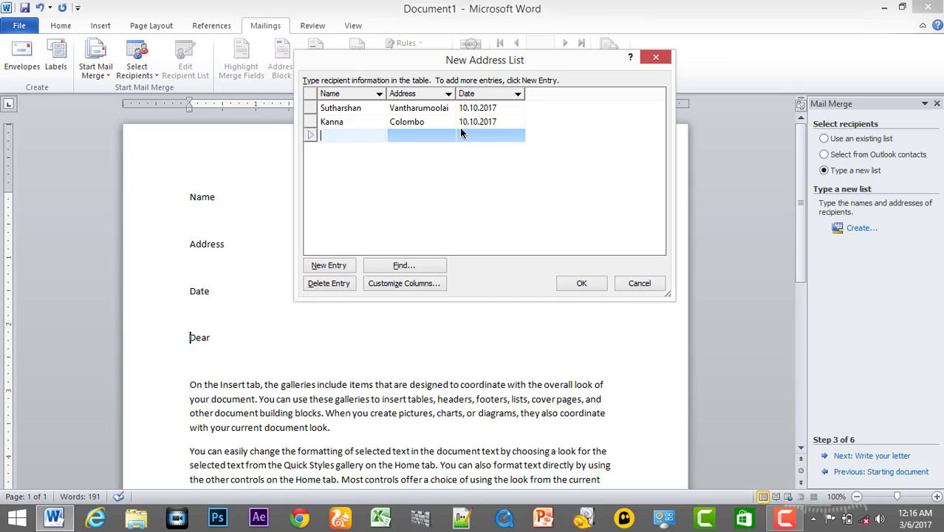
- Enter the third recipient's name, address and date 10.10.2017
{"action": "type", "text": "Azam"}
{"action": "key", "text": "Tab"}
{"action": "type", "text": "Valai"}
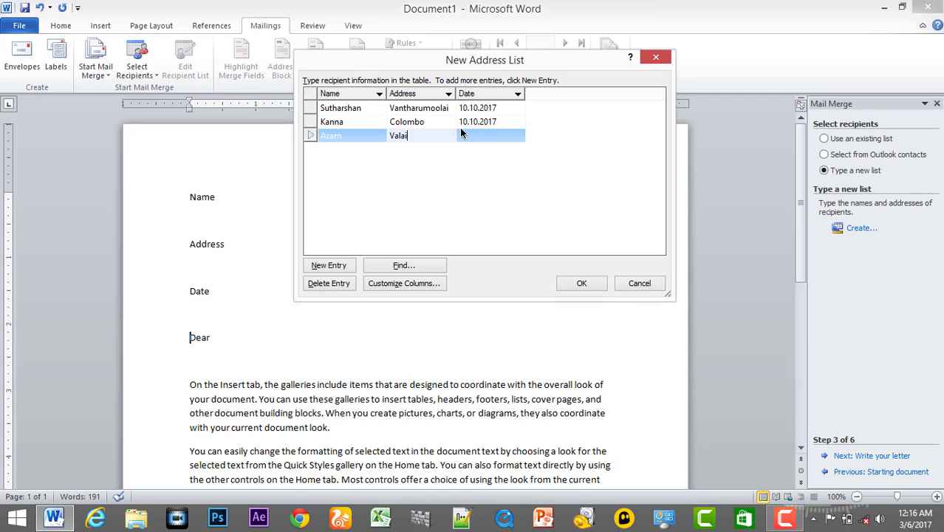
{"action": "type", "text": "chena"}
{"action": "type", "text": "i"}
{"action": "key", "text": "Tab"}
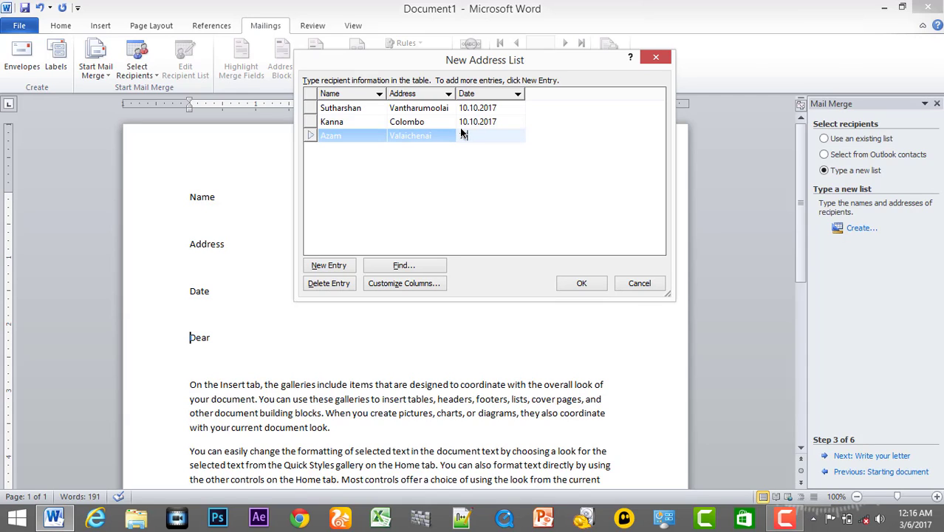
{"action": "type", "text": ".10.2"}
{"action": "type", "text": "017"}
{"action": "key", "text": "Tab"}
{"action": "type", "text": "A"}
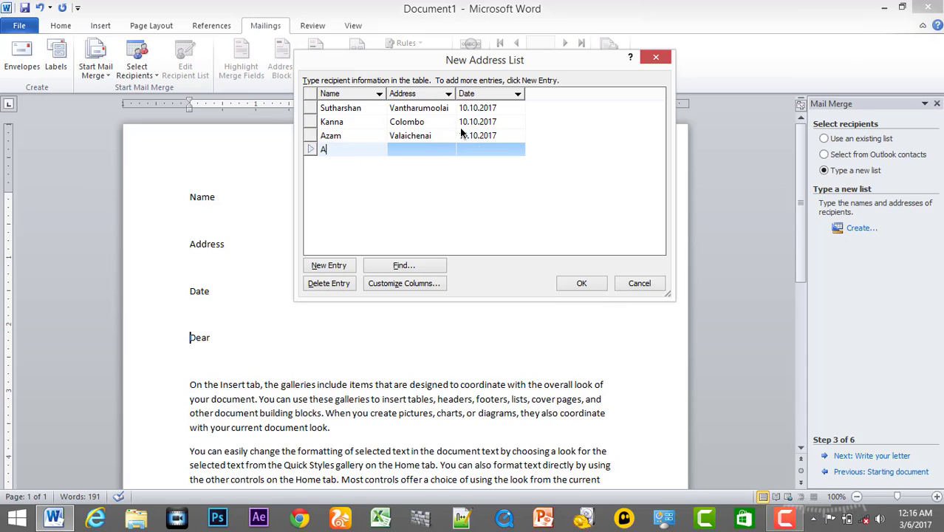
- Enter the fourth recipient's name, address and date 10.10.2017
{"action": "type", "text": "rsath"}
{"action": "key", "text": "Tab"}
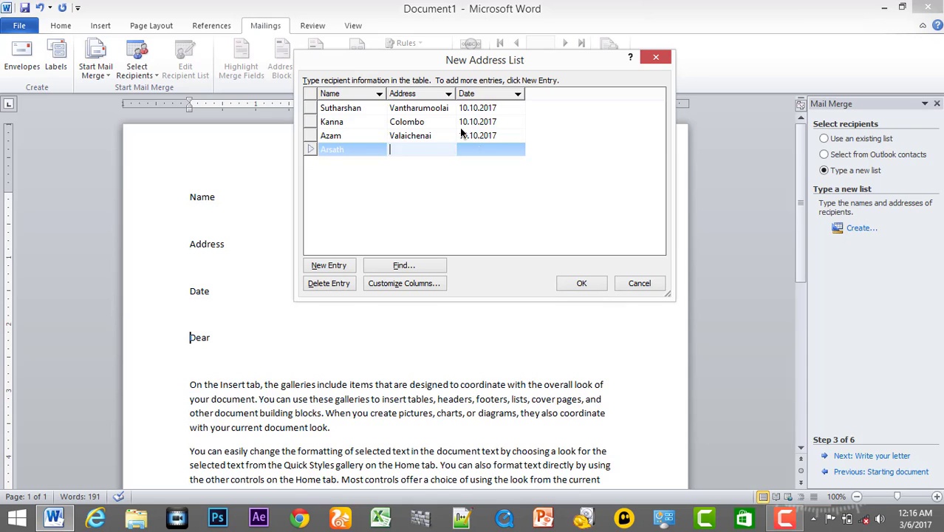
{"action": "type", "text": "katt"}
{"action": "type", "text": "ankudy"}
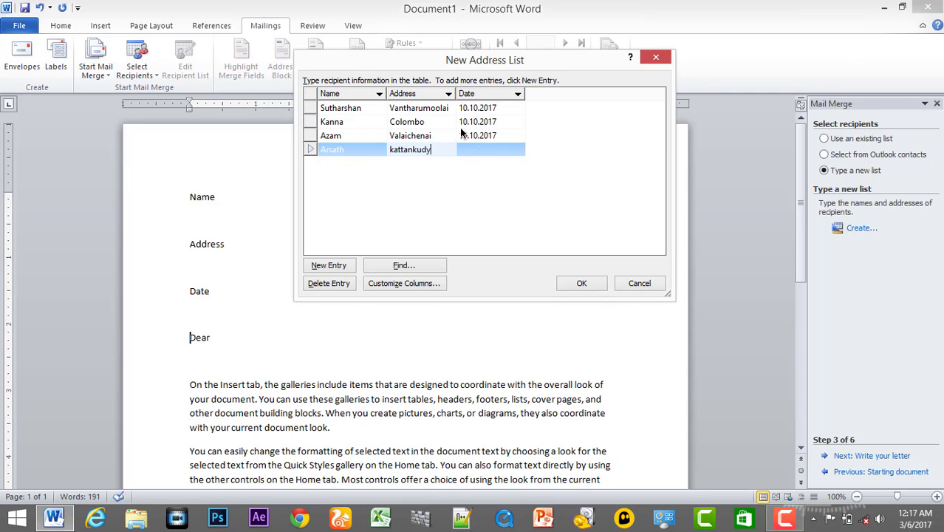
{"action": "key", "text": "Tab"}
{"action": "type", "text": "10"}
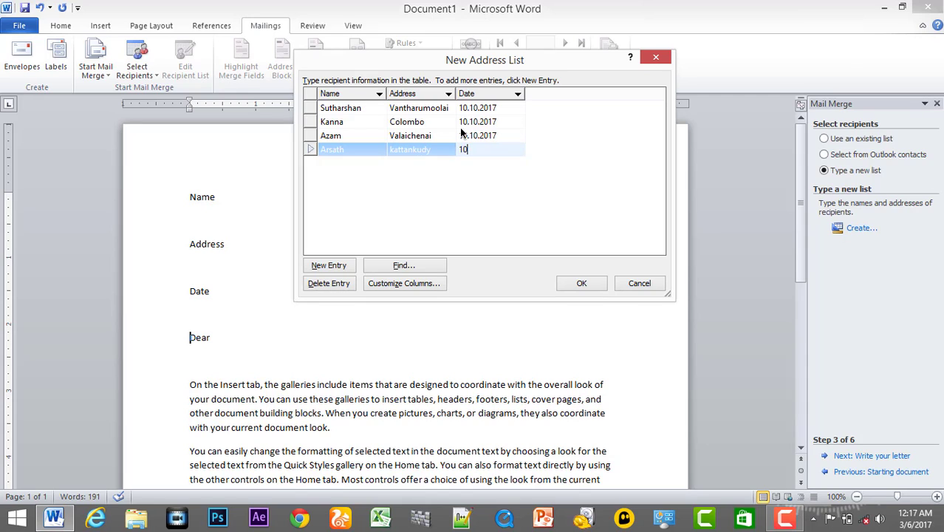
{"action": "type", "text": ".10.2017"}
{"action": "key", "text": "Tab"}
- Enter the fifth recipient's name, address and date, then move the dialog aside
{"action": "type", "text": "A"}
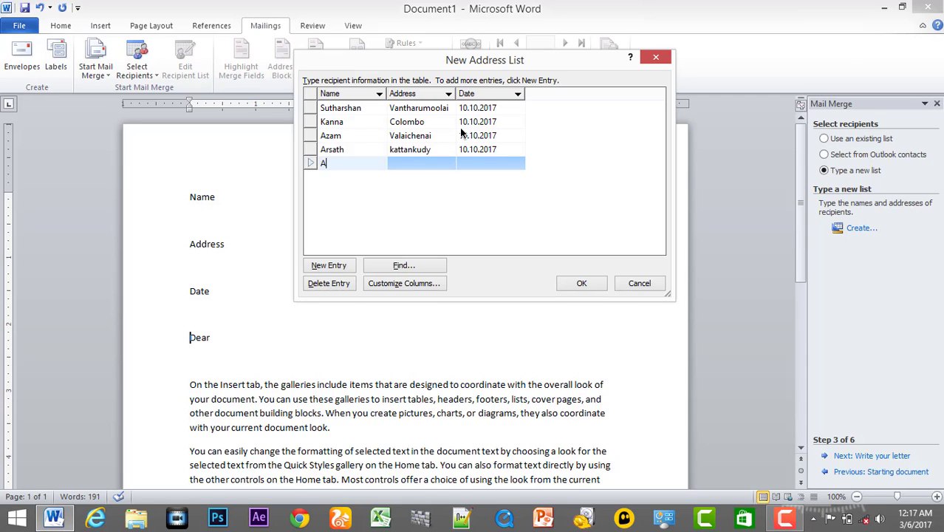
{"action": "type", "text": "ashiq"}
{"action": "key", "text": "Tab"}
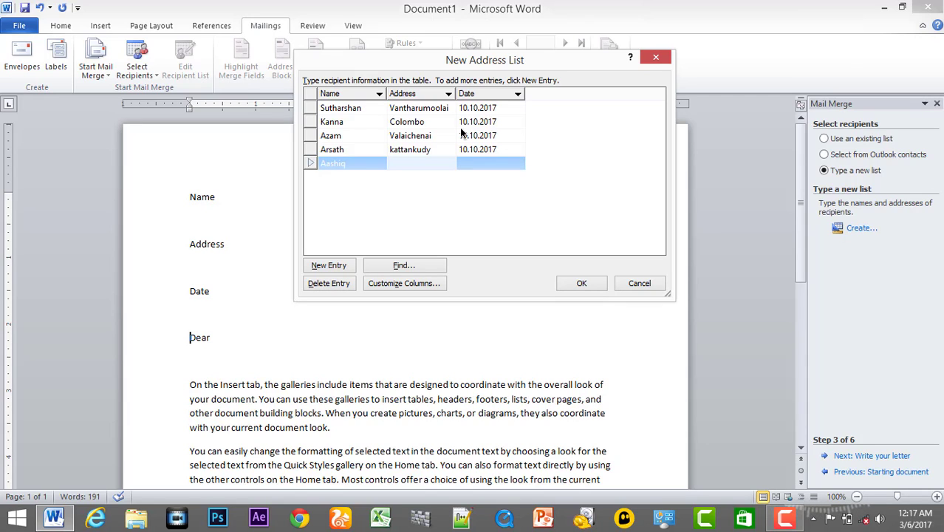
{"action": "type", "text": "Oddamav"}
{"action": "type", "text": "ady"}
{"action": "key", "text": "Tab"}
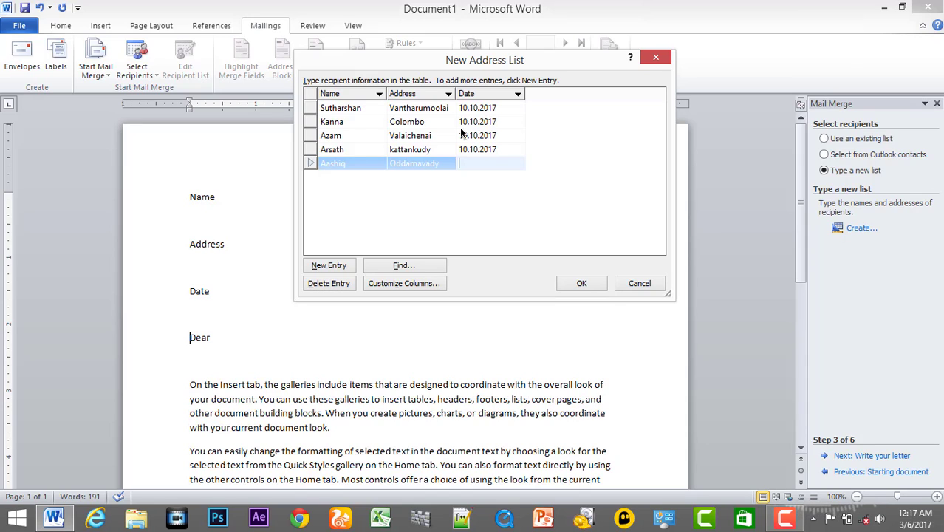
{"action": "type", "text": "10.1"}
{"action": "type", "text": "0.2017"}
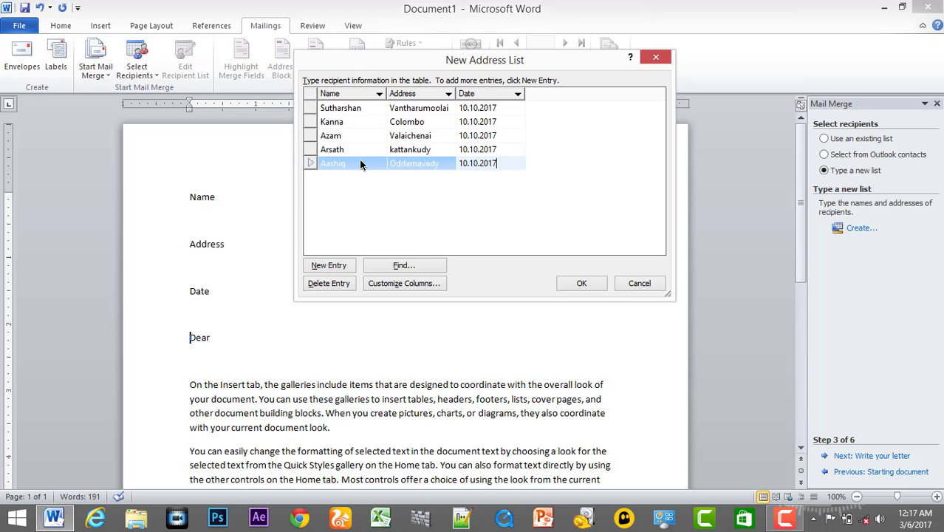
{"action": "mouse_move", "coordinate": [371, 61]}
{"action": "left_mouse_down"}
{"action": "mouse_move", "coordinate": [530, 27]}
{"action": "mouse_move", "coordinate": [434, 97]}
{"action": "left_mouse_up"}
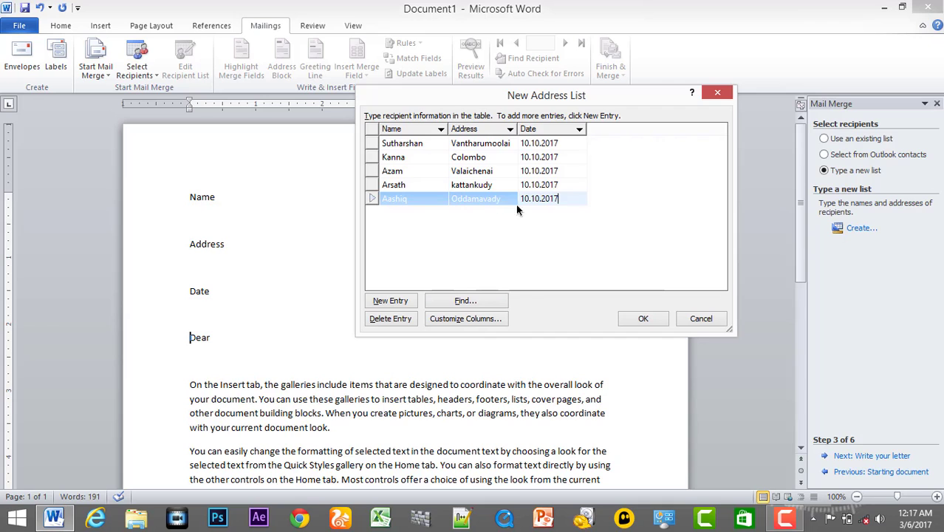
- Save the five-recipient list as mailing.mdb on the Desktop and accept all recipients for the merge
{"action": "left_click", "coordinate": [647, 319]}
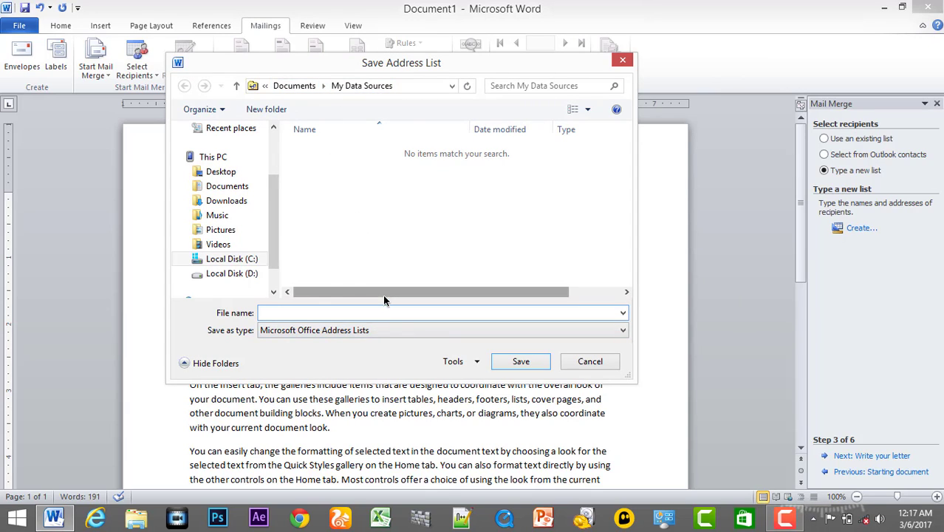
{"action": "left_click", "coordinate": [226, 173]}
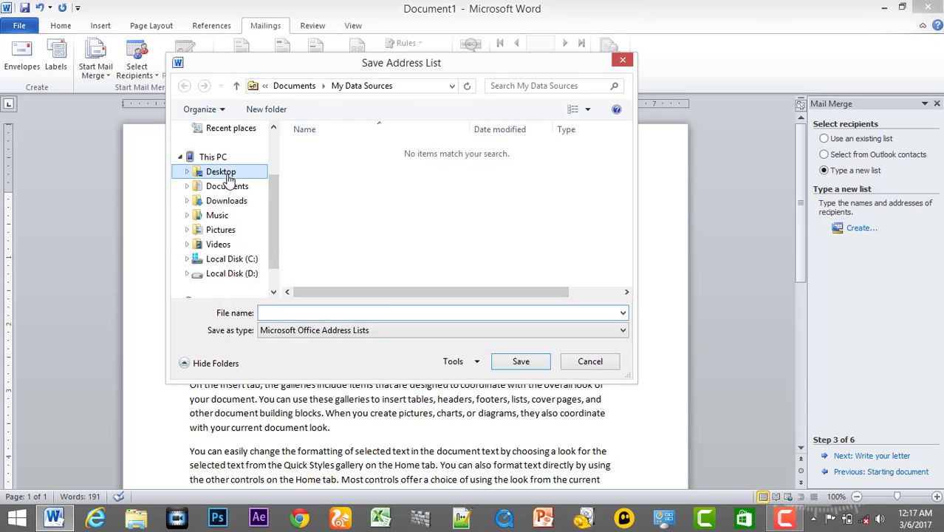
{"action": "left_click", "coordinate": [317, 309]}
{"action": "type", "text": "mailing"}
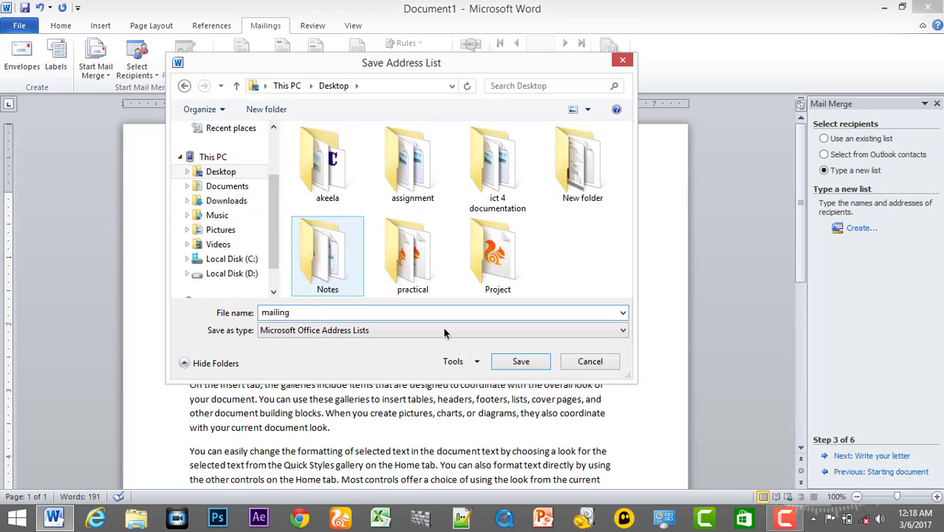
{"action": "left_click", "coordinate": [519, 362]}
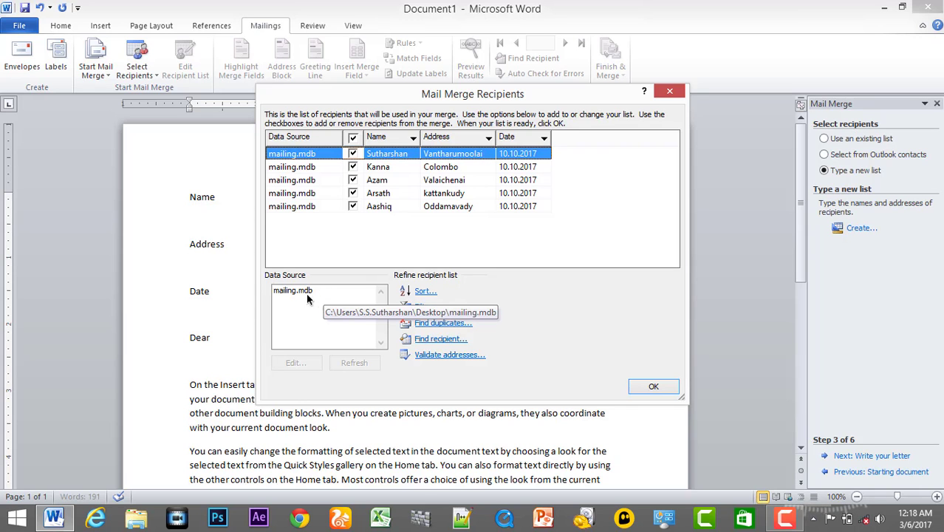
{"action": "left_click", "coordinate": [652, 386]}
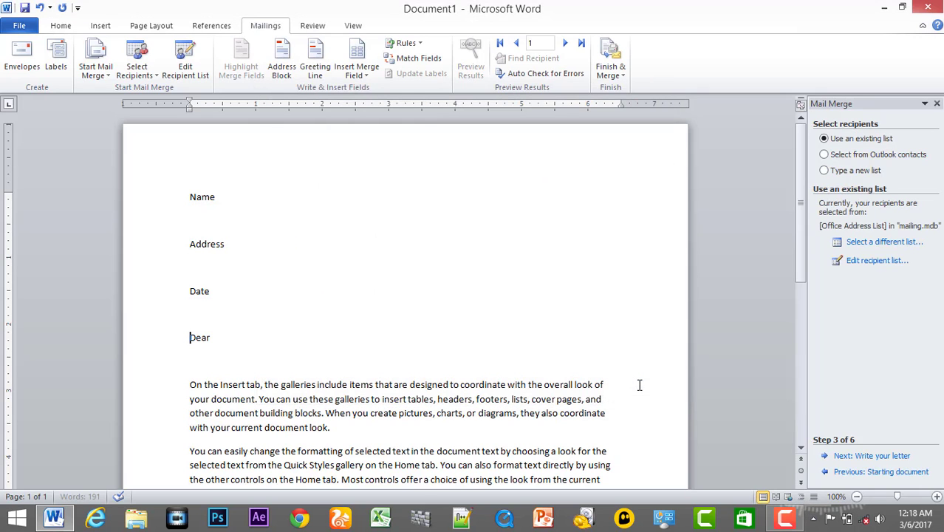
{"action": "left_click", "coordinate": [884, 7]}
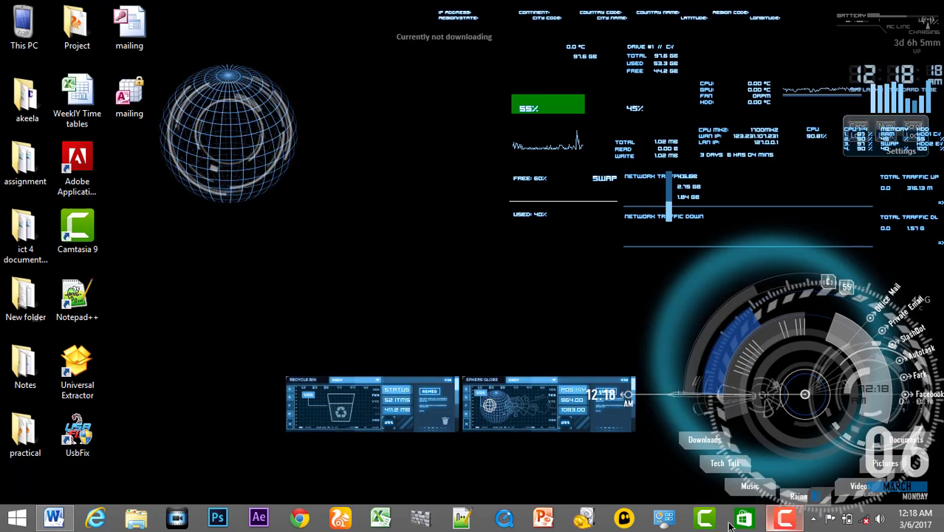
{"action": "left_click", "coordinate": [53, 518]}
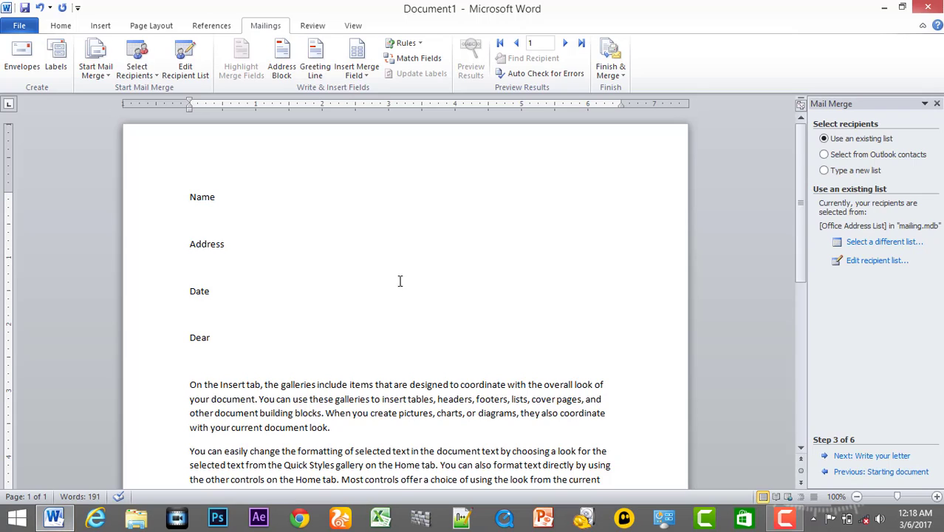
{"action": "left_click", "coordinate": [192, 336]}
{"action": "mouse_move", "coordinate": [51, 522]}
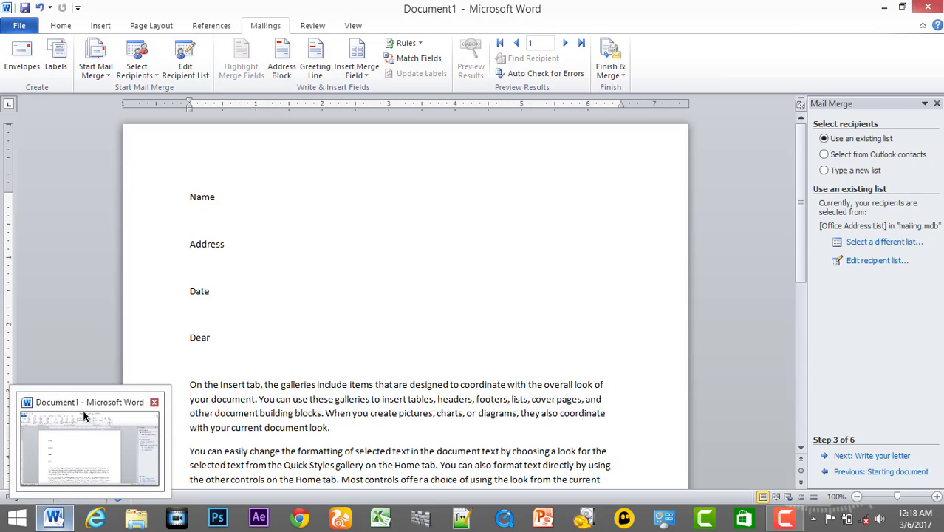
{"action": "left_click", "coordinate": [354, 277]}
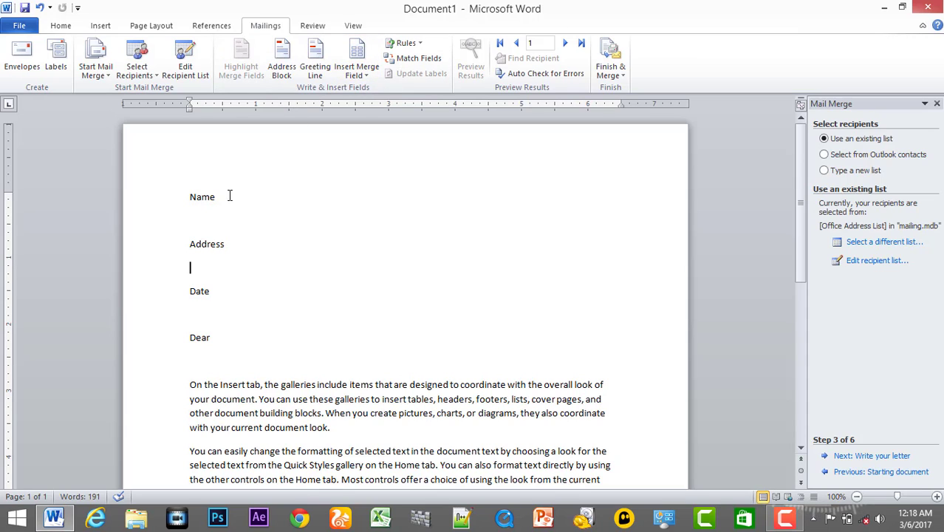
- Replace the Name and Address placeholder lines with the «Name» and «Address» merge fields
{"action": "left_click", "coordinate": [347, 77]}
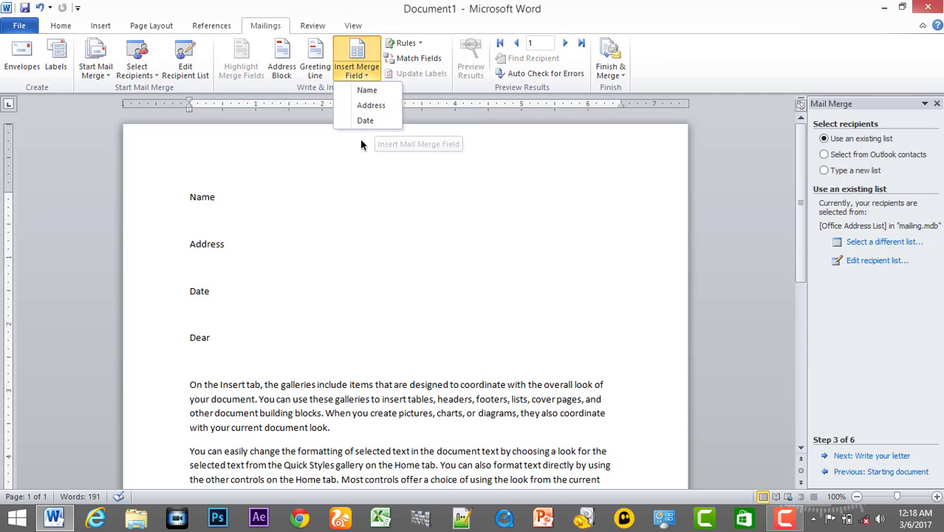
{"action": "key", "text": "Escape"}
{"action": "left_click", "coordinate": [141, 191]}
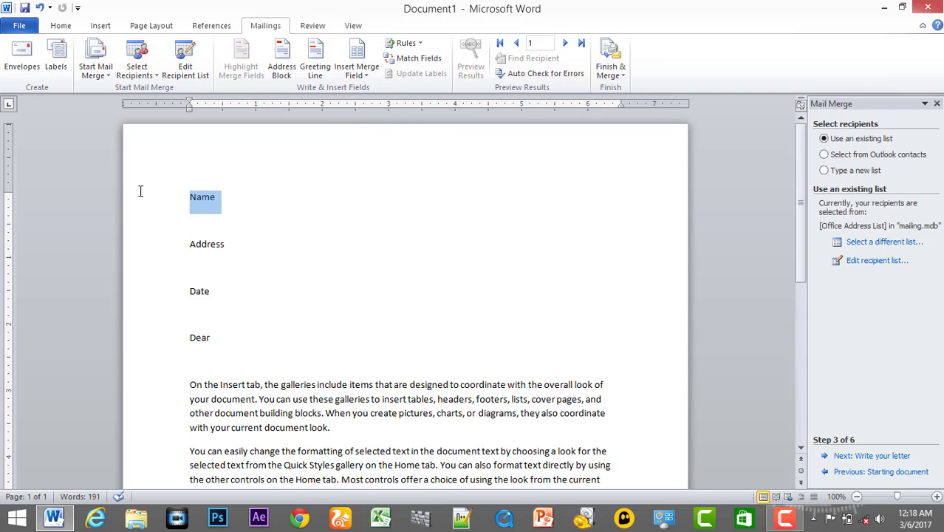
{"action": "left_click", "coordinate": [358, 75]}
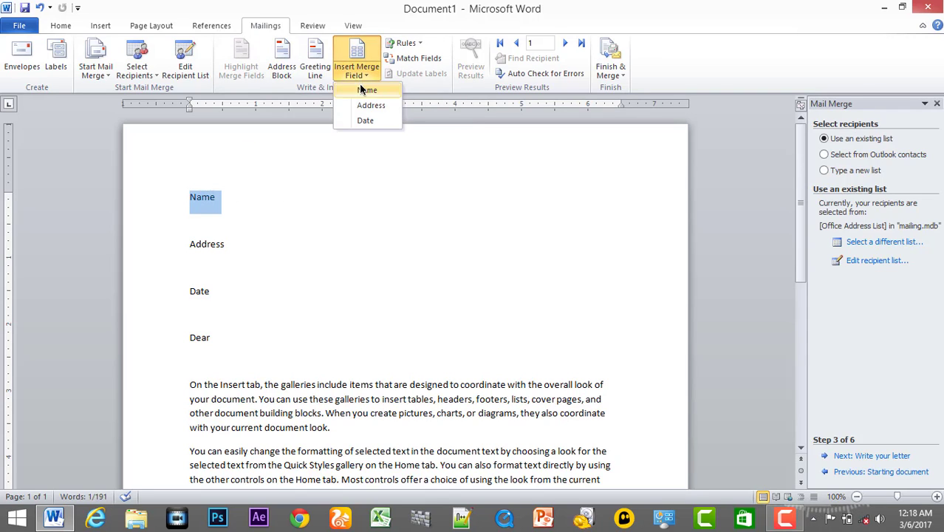
{"action": "left_click", "coordinate": [367, 90]}
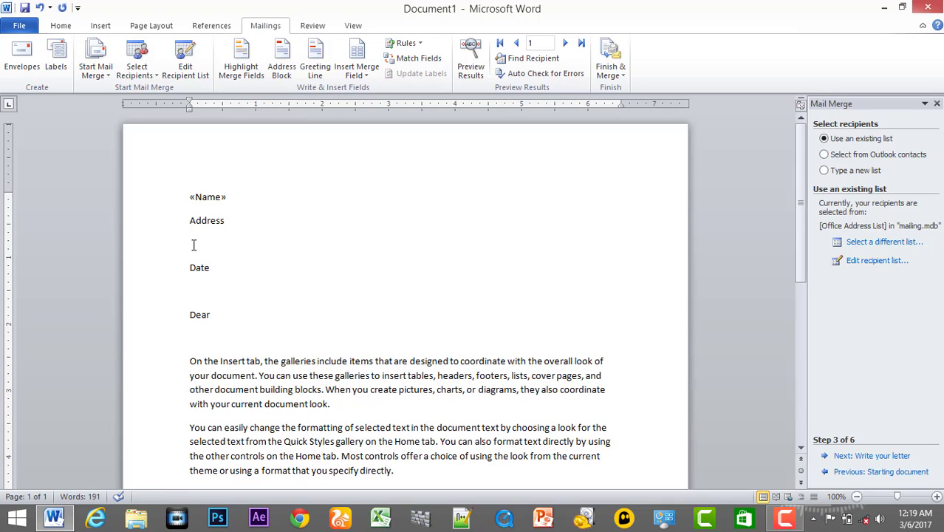
{"action": "left_click", "coordinate": [168, 221]}
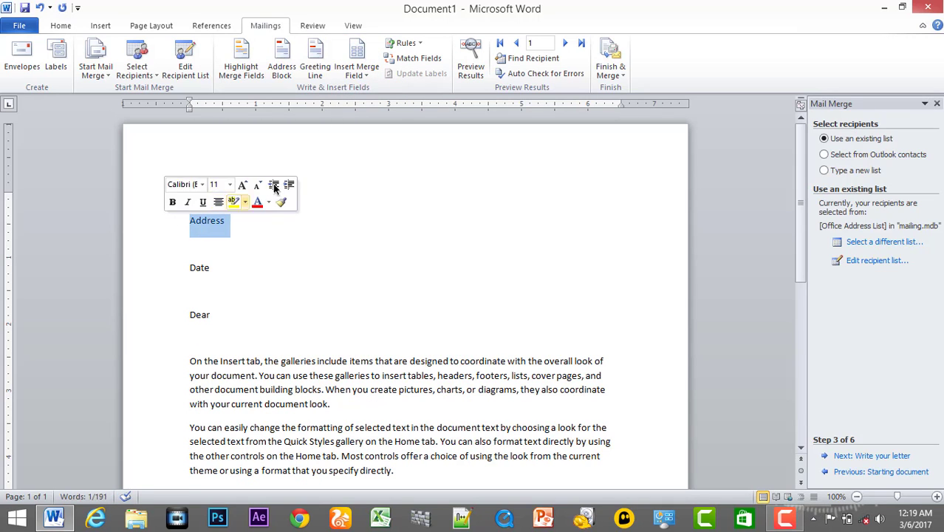
{"action": "left_click", "coordinate": [353, 77]}
{"action": "left_click", "coordinate": [371, 105]}
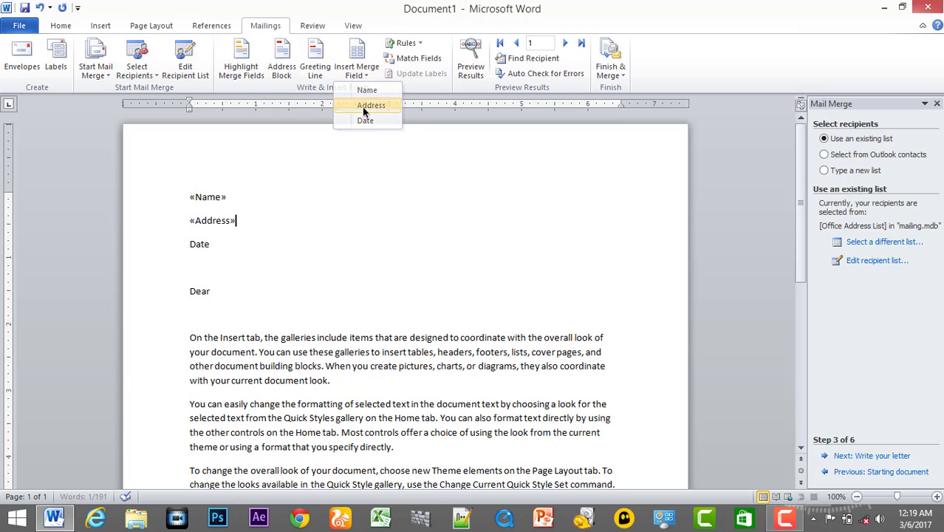
- Replace the word Date with the «Date» merge field and add two blank lines after it
{"action": "left_click", "coordinate": [244, 246]}
{"action": "left_click_drag", "start_coordinate": [225, 244], "coordinate": [190, 245]}
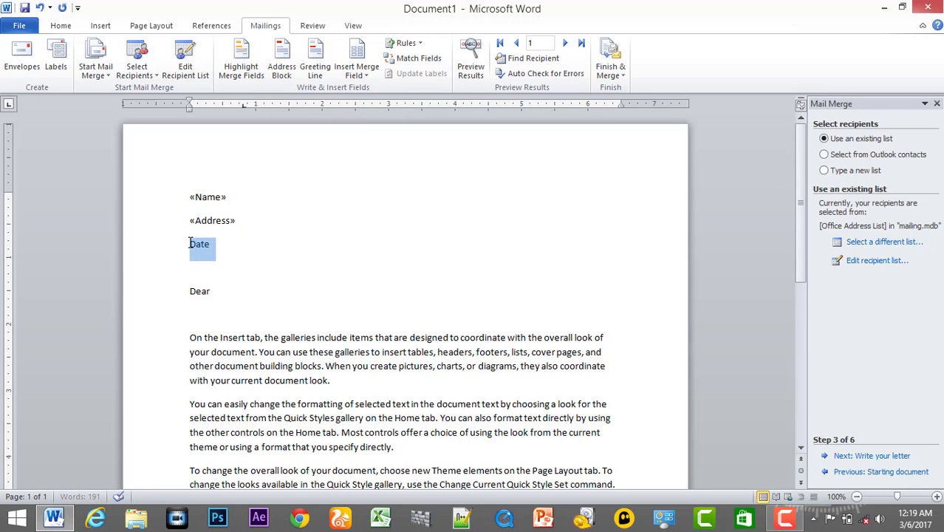
{"action": "left_click", "coordinate": [356, 73]}
{"action": "left_click", "coordinate": [362, 118]}
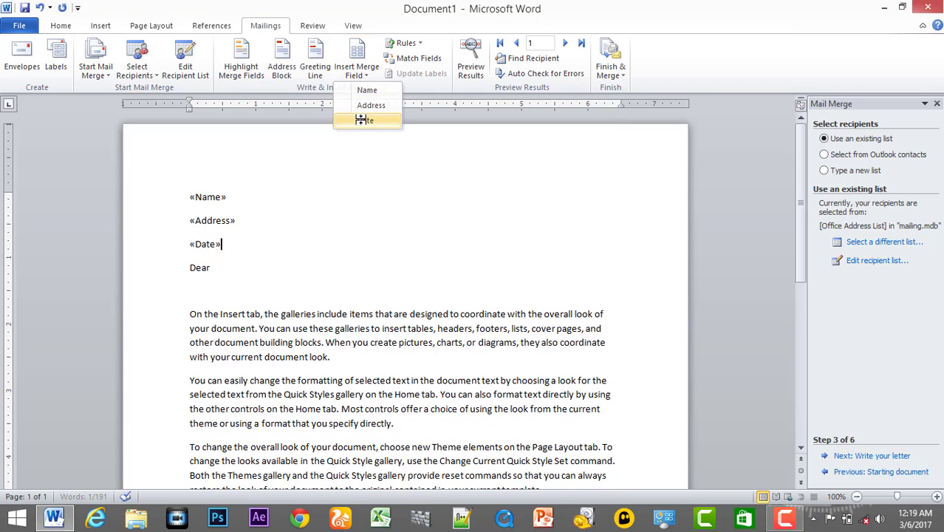
{"action": "key", "text": "Return"}
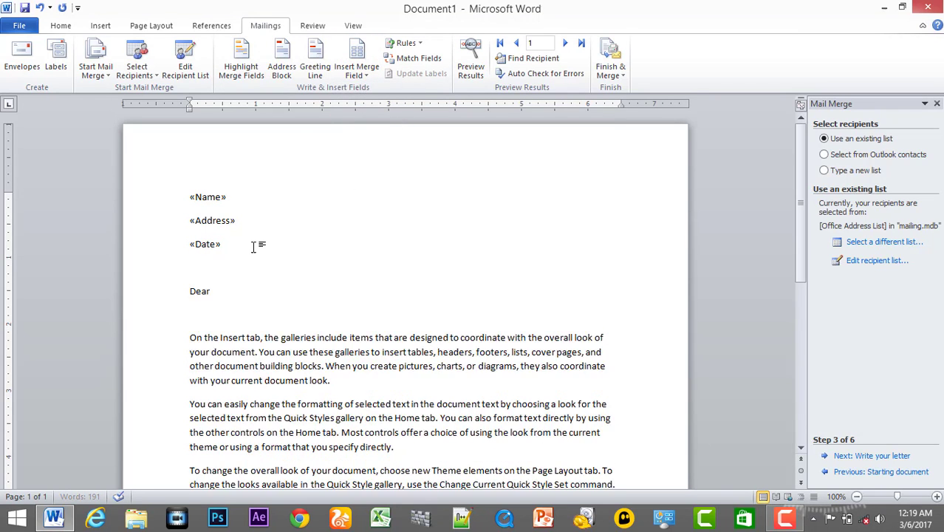
{"action": "key", "text": "Return"}
{"action": "key", "text": "Return"}
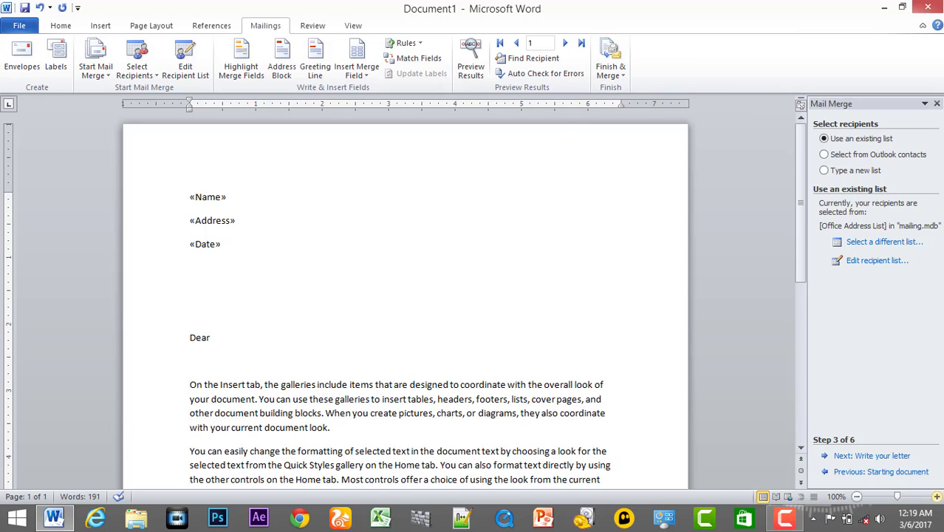
- Merge all records into a new document of individual editable letters (Letters1)
{"action": "left_click", "coordinate": [610, 59]}
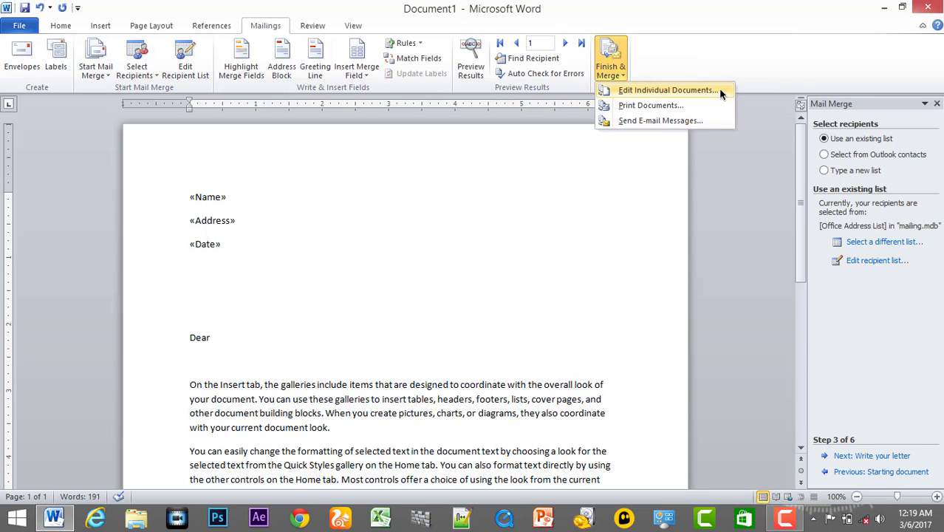
{"action": "left_click", "coordinate": [662, 90]}
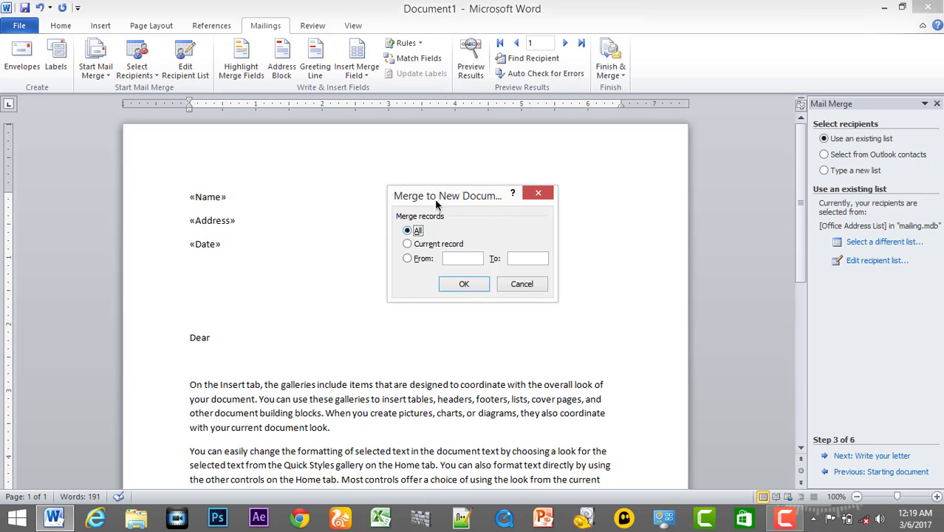
{"action": "left_click", "coordinate": [476, 285]}
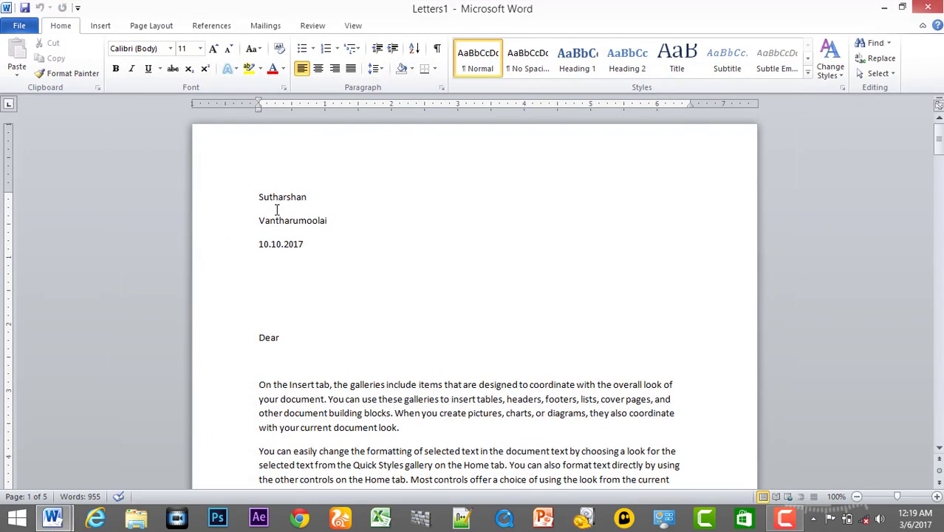
{"action": "scroll", "coordinate": [294, 275], "scroll_direction": "down", "scroll_amount": 8}
{"action": "scroll", "coordinate": [295, 275], "scroll_direction": "down", "scroll_amount": 4}
{"action": "scroll", "coordinate": [294, 275], "scroll_direction": "down", "scroll_amount": 3}
{"action": "scroll", "coordinate": [295, 277], "scroll_direction": "down", "scroll_amount": 5}
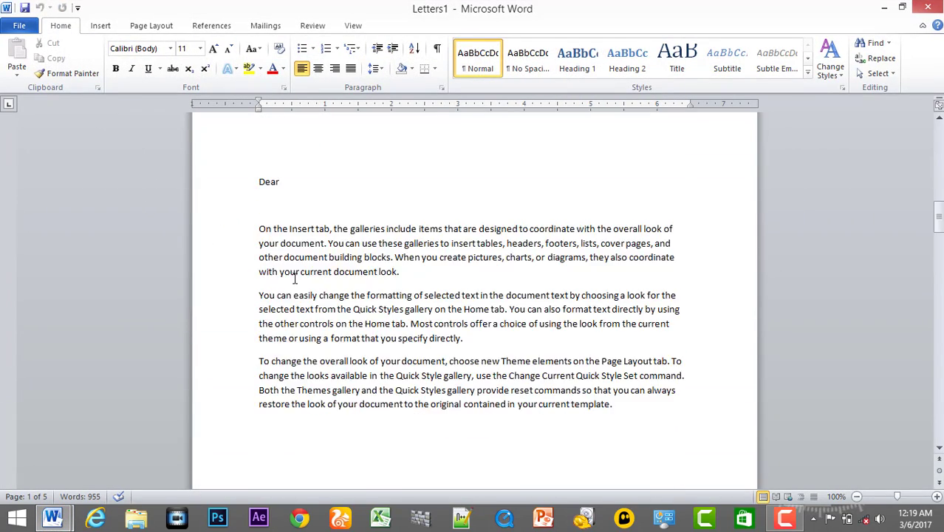
{"action": "scroll", "coordinate": [295, 277], "scroll_direction": "down", "scroll_amount": 8}
{"action": "scroll", "coordinate": [293, 278], "scroll_direction": "down", "scroll_amount": 5}
{"action": "scroll", "coordinate": [293, 274], "scroll_direction": "down", "scroll_amount": 8}
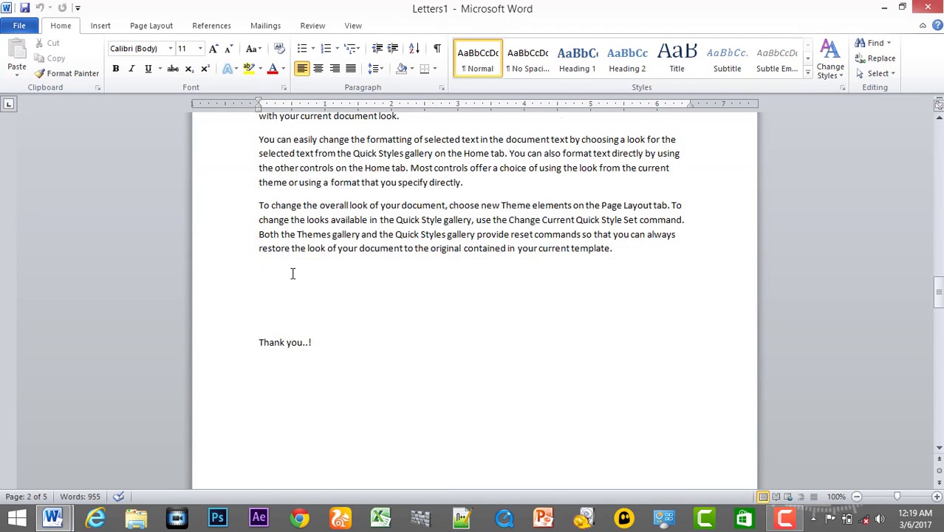
{"action": "scroll", "coordinate": [293, 272], "scroll_direction": "down", "scroll_amount": 4}
{"action": "scroll", "coordinate": [292, 271], "scroll_direction": "down", "scroll_amount": 5}
{"action": "scroll", "coordinate": [299, 274], "scroll_direction": "down", "scroll_amount": 5}
{"action": "scroll", "coordinate": [299, 274], "scroll_direction": "down", "scroll_amount": 8}
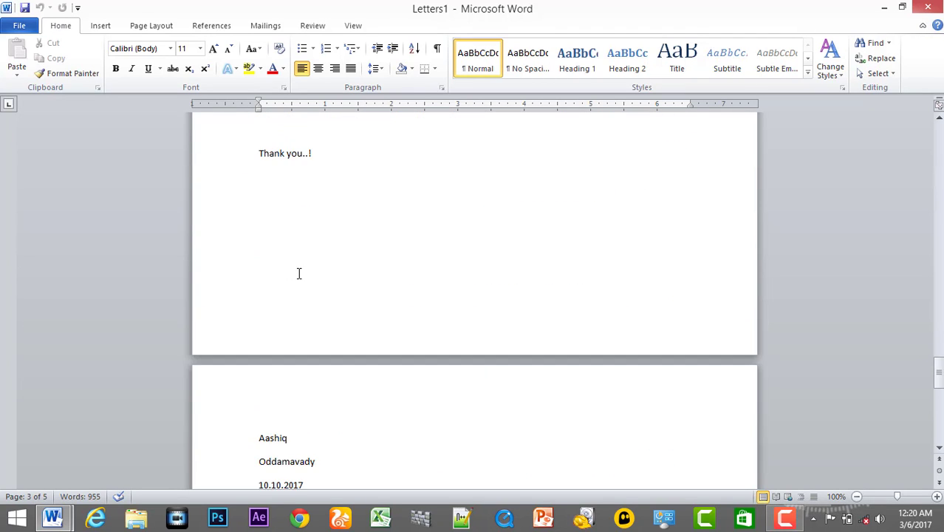
{"action": "scroll", "coordinate": [299, 274], "scroll_direction": "down", "scroll_amount": 4}
{"action": "scroll", "coordinate": [299, 274], "scroll_direction": "down", "scroll_amount": 2}
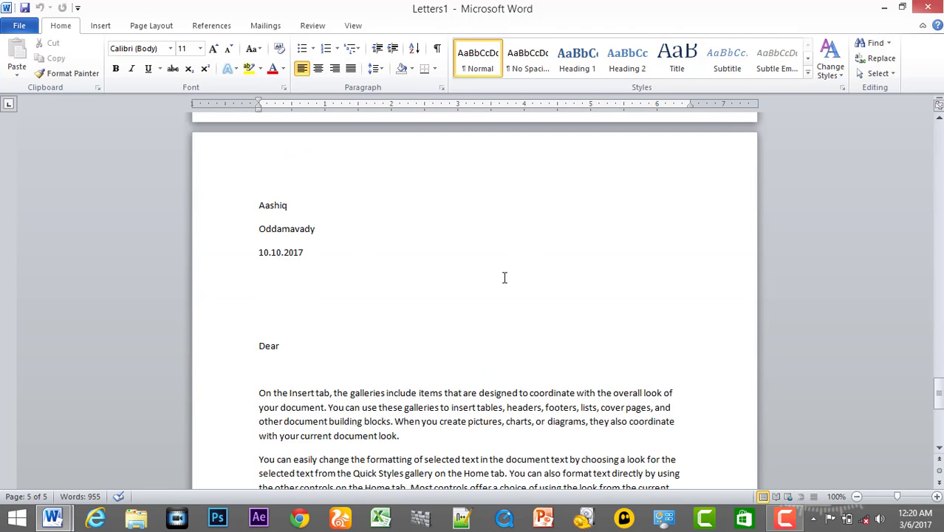
{"action": "scroll", "coordinate": [506, 325], "scroll_direction": "down", "scroll_amount": 8}
{"action": "scroll", "coordinate": [508, 375], "scroll_direction": "down", "scroll_amount": 2}
{"action": "scroll", "coordinate": [508, 375], "scroll_direction": "down", "scroll_amount": 1}
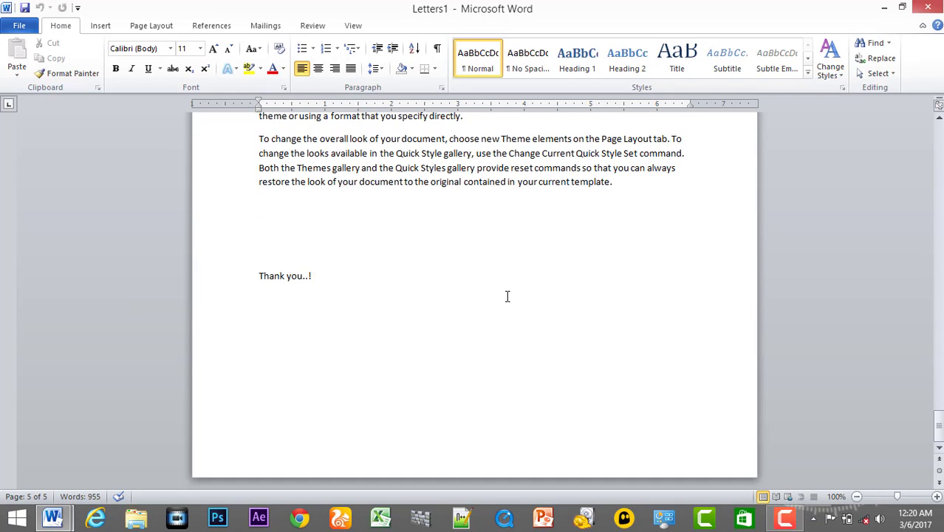
{"action": "scroll", "coordinate": [506, 297], "scroll_direction": "up", "scroll_amount": 3}
{"action": "scroll", "coordinate": [595, 296], "scroll_direction": "up", "scroll_amount": 6}
{"action": "scroll", "coordinate": [591, 297], "scroll_direction": "up", "scroll_amount": 2}
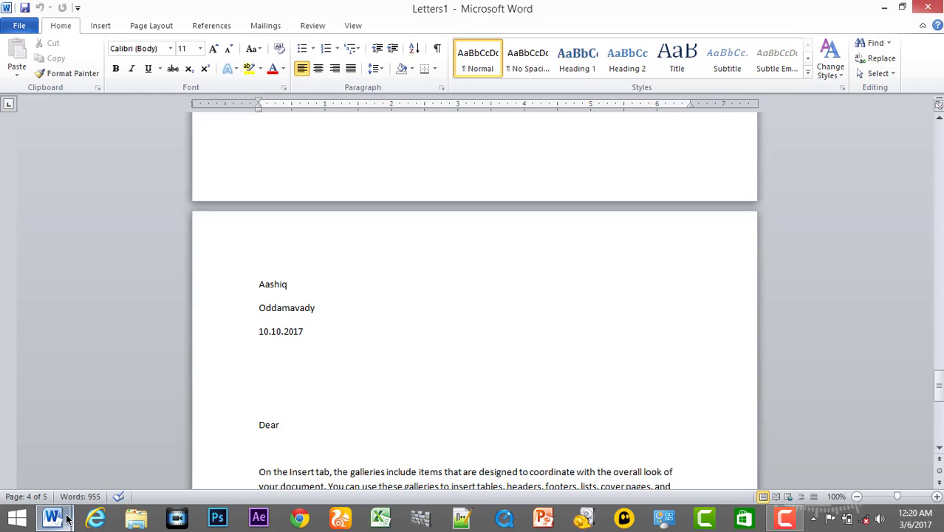
{"action": "mouse_move", "coordinate": [68, 518]}
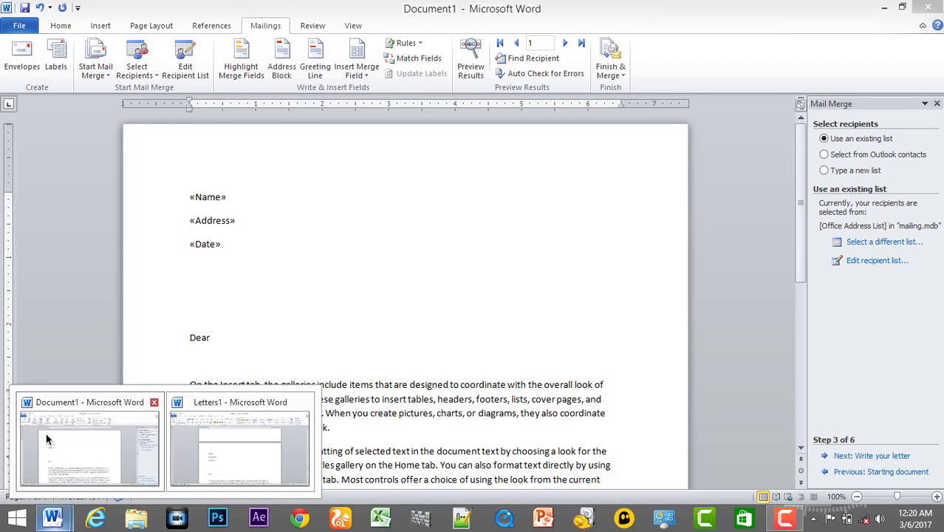
{"action": "left_click", "coordinate": [46, 439]}
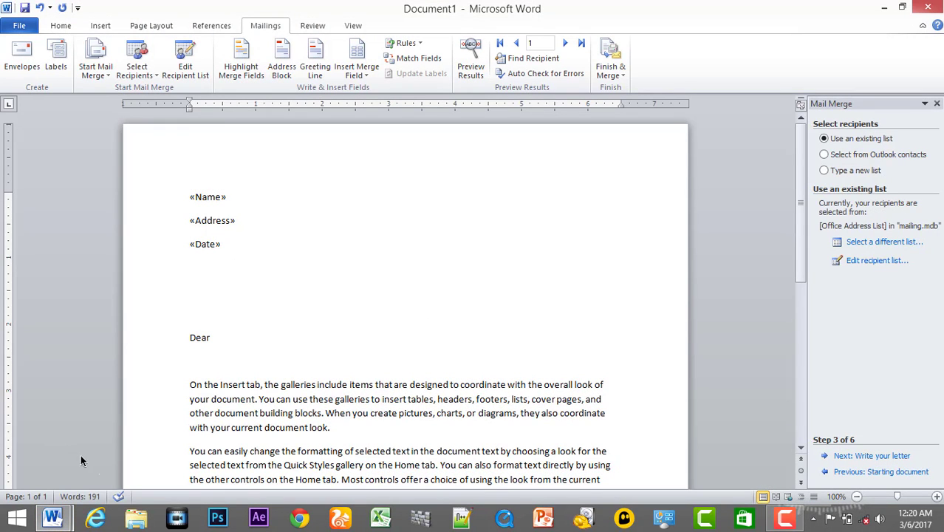
{"action": "mouse_move", "coordinate": [52, 517]}
{"action": "left_click", "coordinate": [225, 462]}
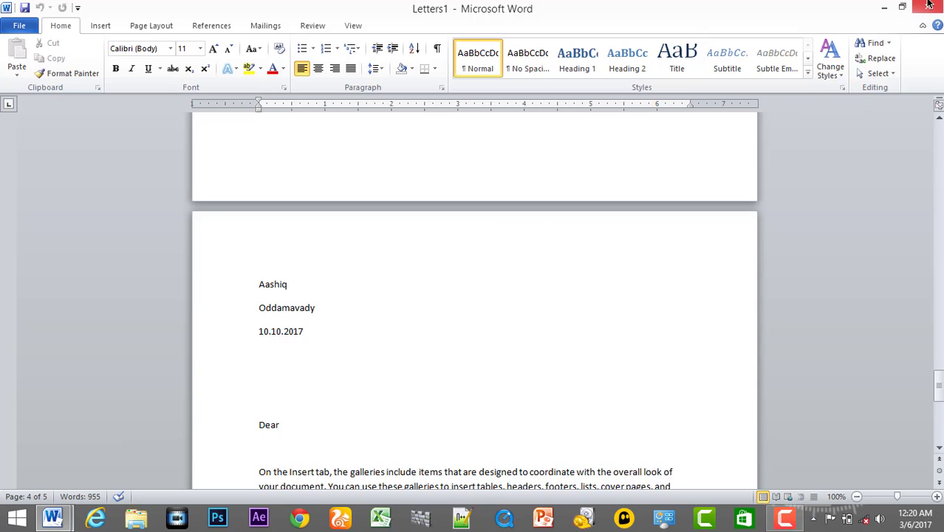
- Save the merged letters document on the Desktop as 'After mail merged'
{"action": "left_click", "coordinate": [22, 26]}
{"action": "left_click", "coordinate": [39, 68]}
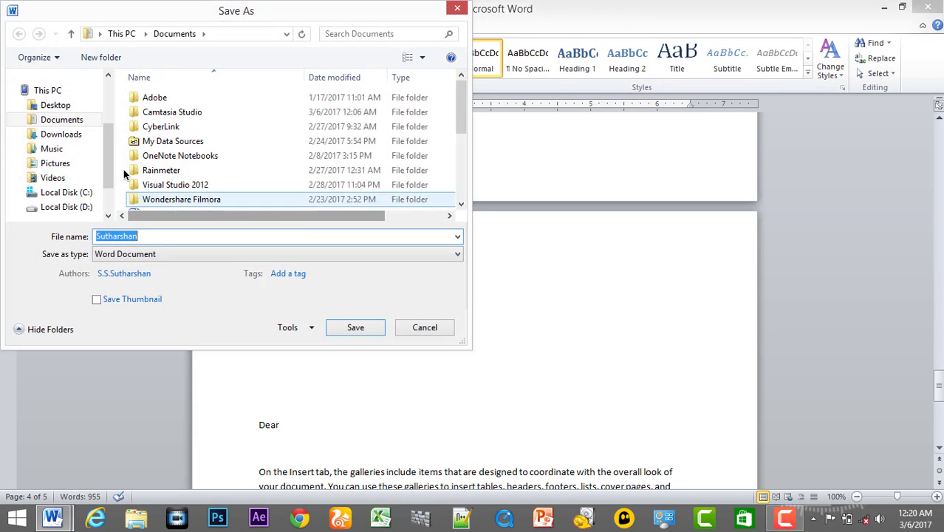
{"action": "left_click", "coordinate": [56, 105]}
{"action": "double_click", "coordinate": [164, 238]}
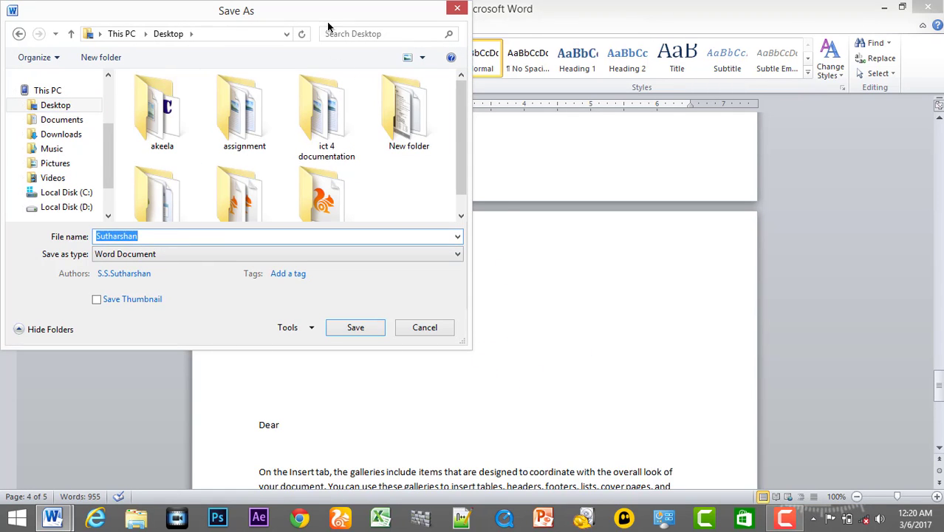
{"action": "mouse_move", "coordinate": [319, 11]}
{"action": "left_mouse_down"}
{"action": "mouse_move", "coordinate": [906, 211]}
{"action": "mouse_move", "coordinate": [711, 128]}
{"action": "left_mouse_up"}
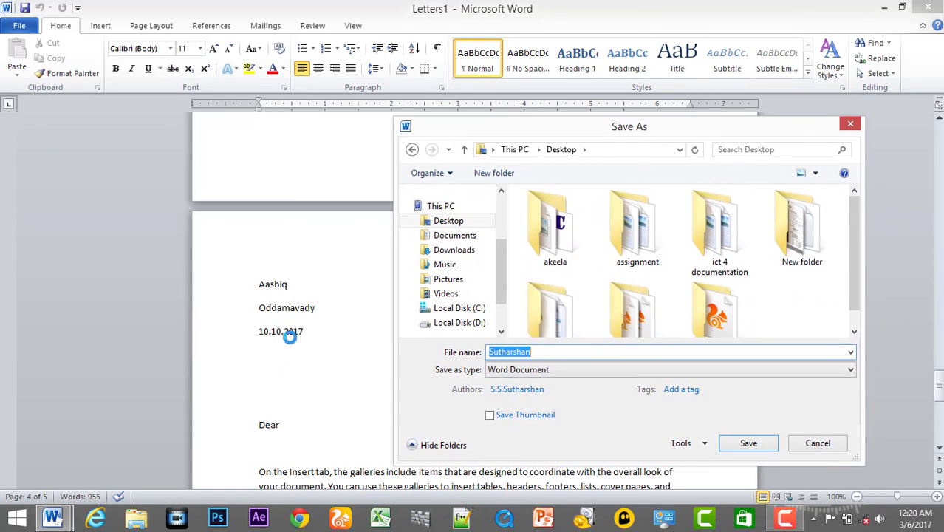
{"action": "type", "text": "A"}
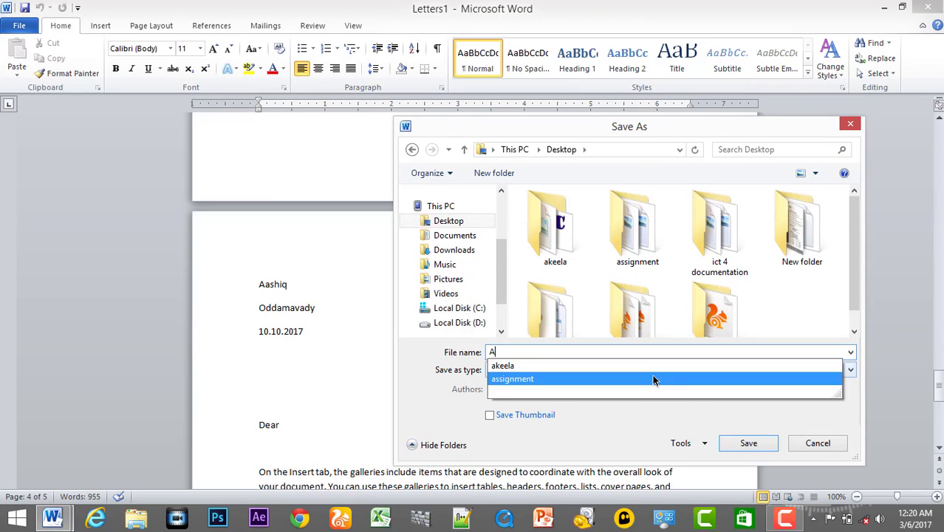
{"action": "type", "text": "fter mail merged"}
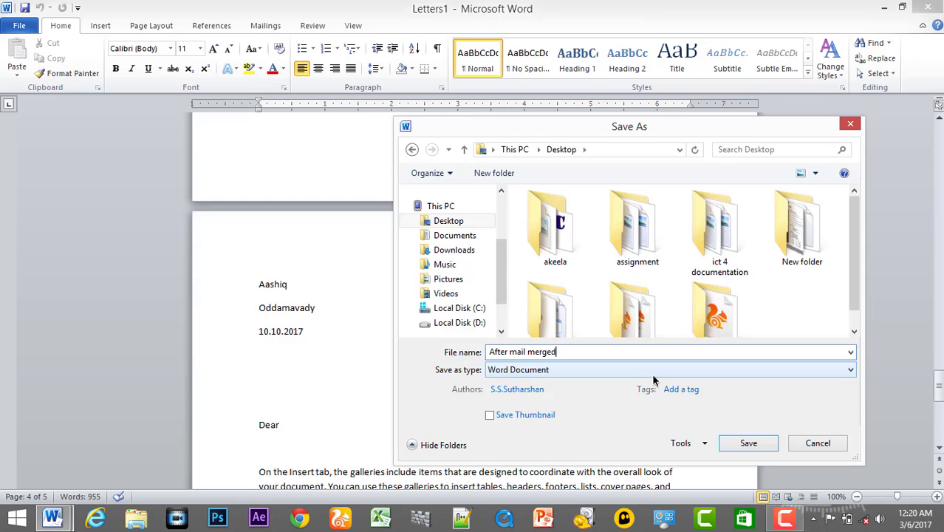
{"action": "left_click", "coordinate": [448, 221]}
{"action": "left_click", "coordinate": [766, 443]}
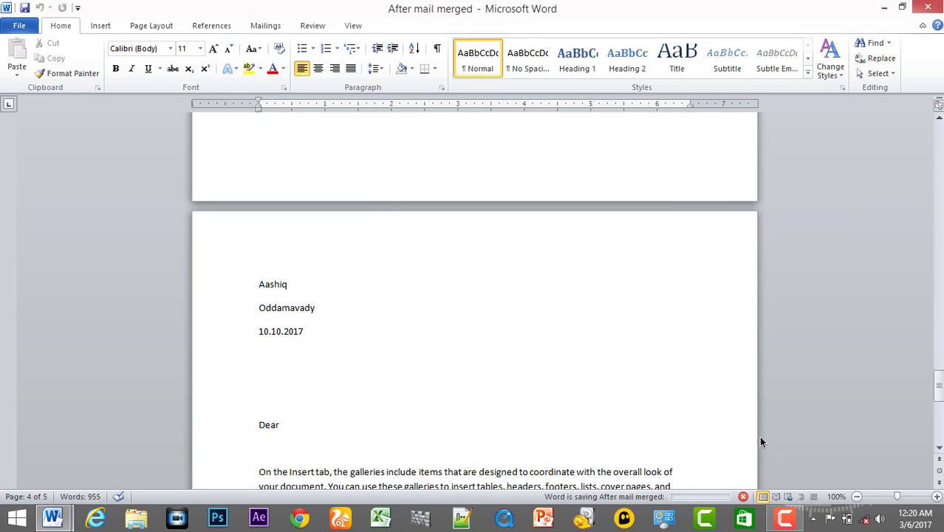
- Close the merged letters and save the template letter on the Desktop as 'Before mail merge'
{"action": "left_click", "coordinate": [939, 8]}
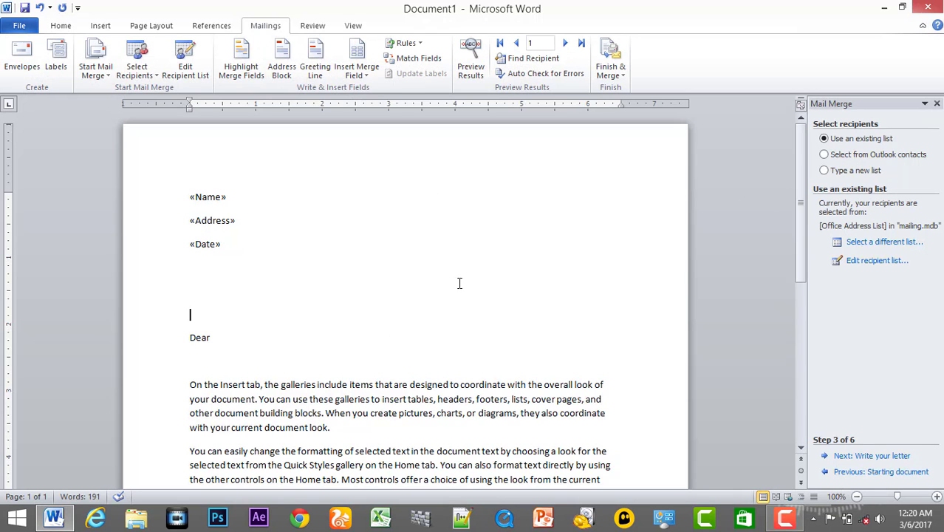
{"action": "scroll", "coordinate": [432, 398], "scroll_direction": "down", "scroll_amount": 3}
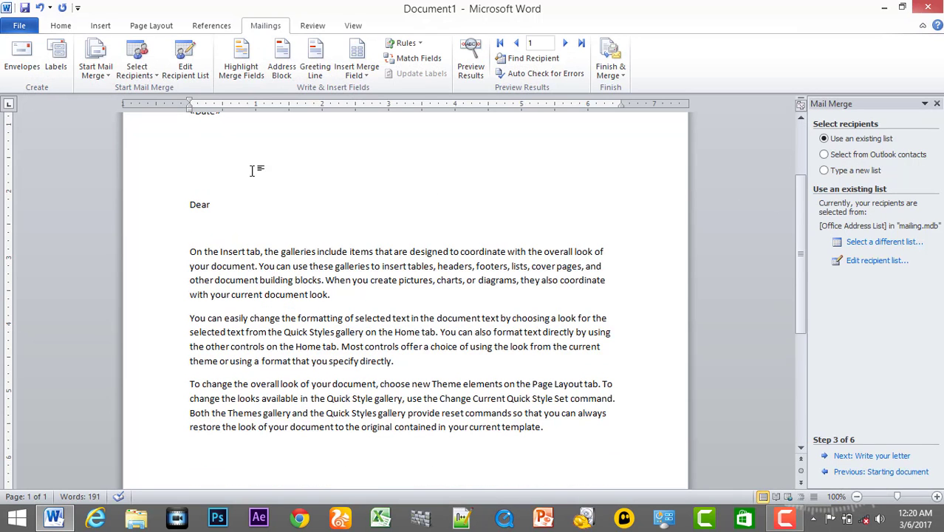
{"action": "left_click", "coordinate": [20, 25]}
{"action": "key", "text": "Escape"}
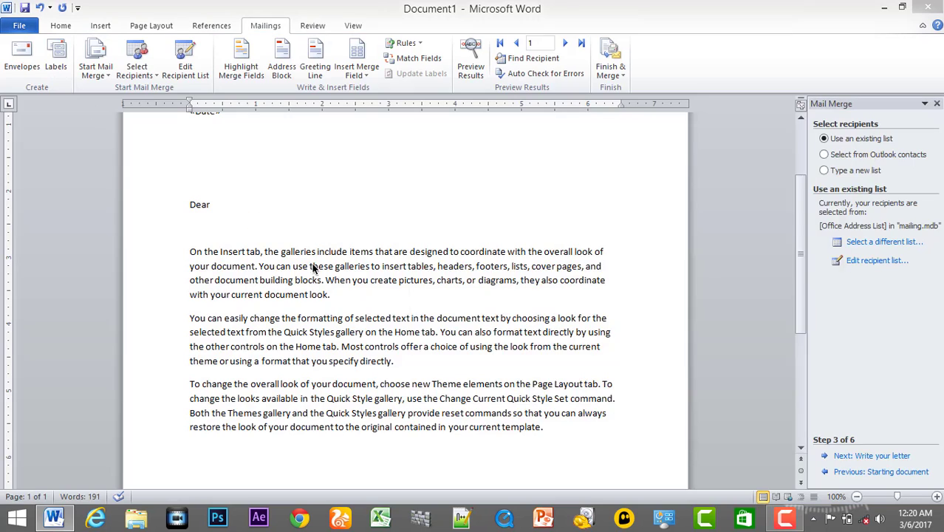
{"action": "key", "text": "ctrl+s"}
{"action": "type", "text": "Before mail merge"}
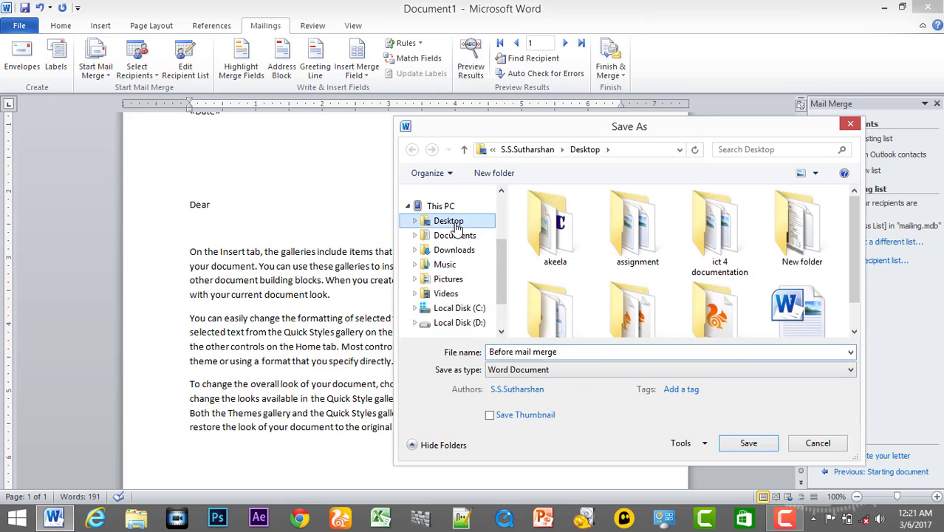
{"action": "left_click", "coordinate": [753, 443]}
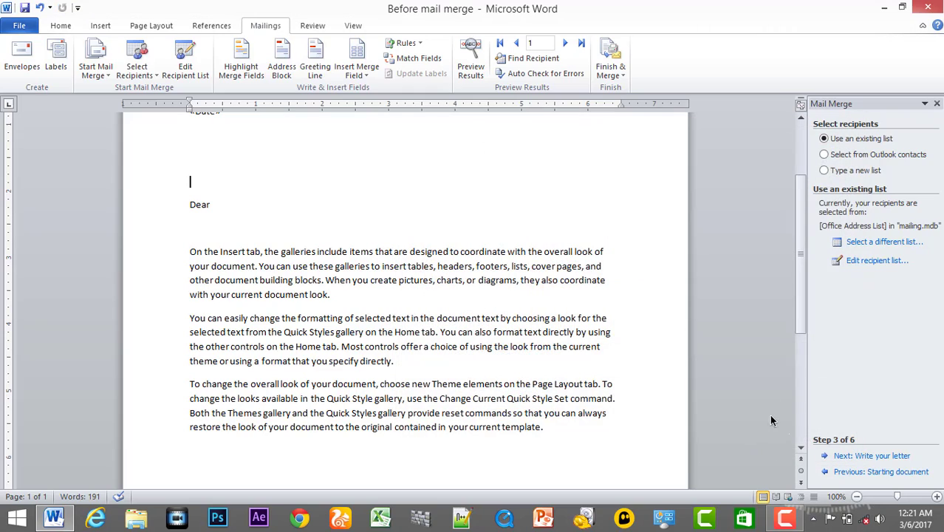
- Close the template letter and arrange the three mail-merge files together on the desktop
{"action": "left_click", "coordinate": [932, 6]}
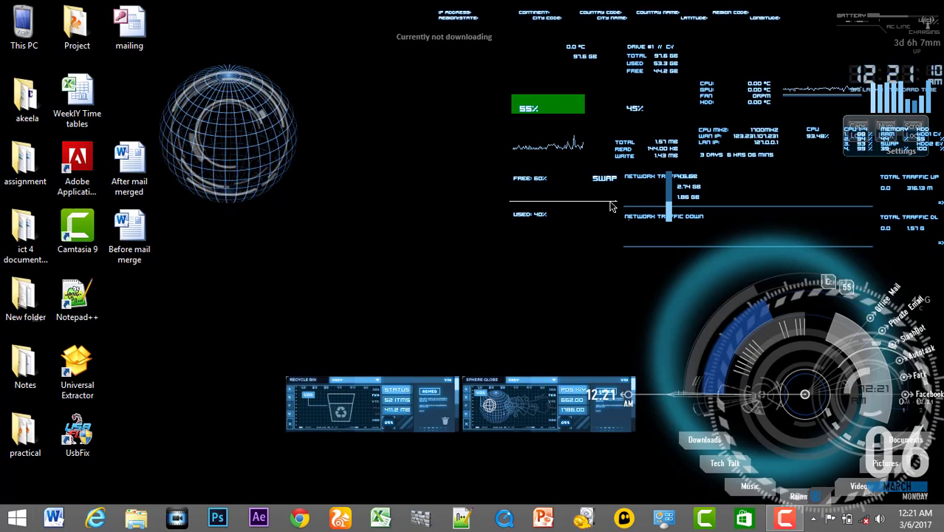
{"action": "left_click_drag", "start_coordinate": [145, 153], "coordinate": [143, 65]}
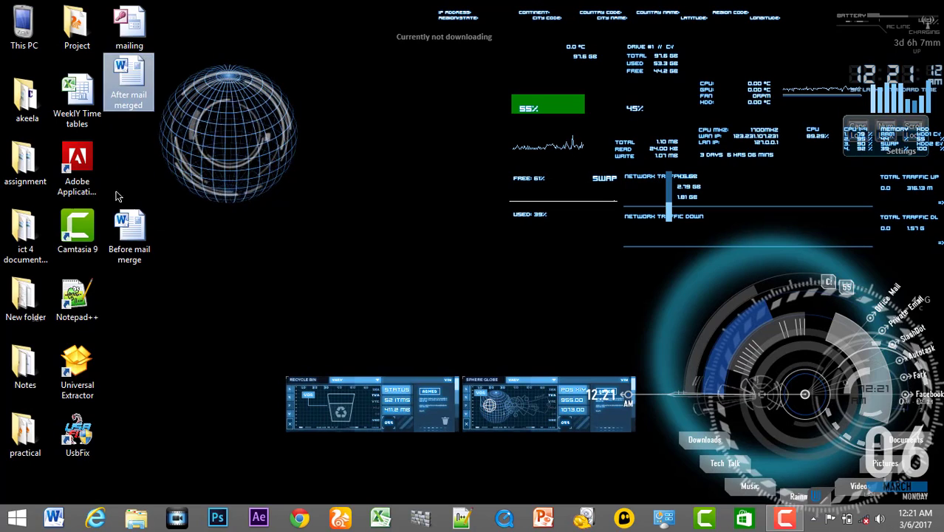
{"action": "left_click_drag", "start_coordinate": [129, 233], "coordinate": [130, 136]}
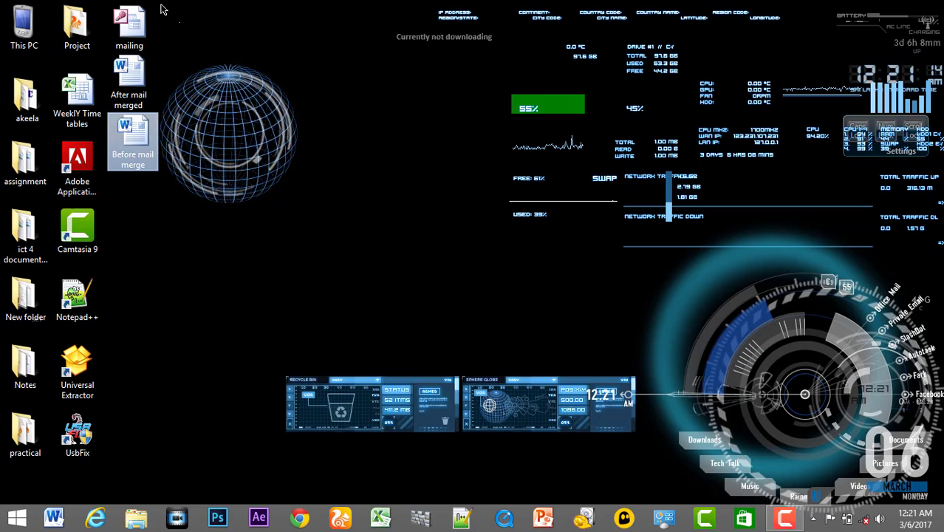
{"action": "left_click", "coordinate": [162, 127]}
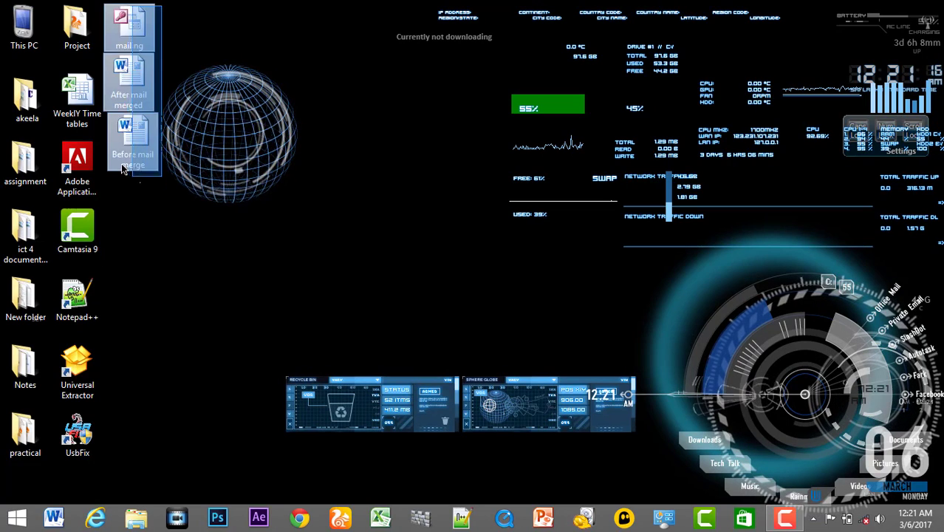
{"action": "left_click_drag", "start_coordinate": [161, 5], "coordinate": [104, 194]}
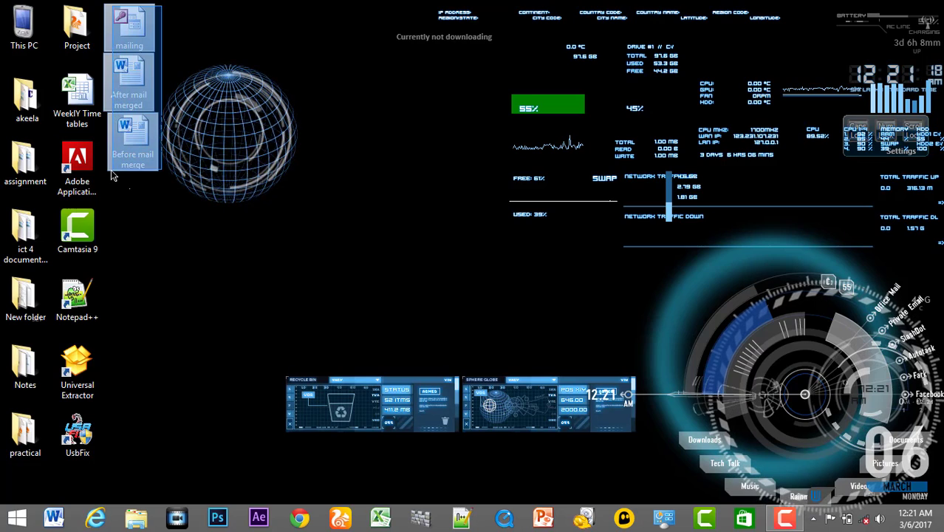
{"action": "left_click", "coordinate": [145, 205]}
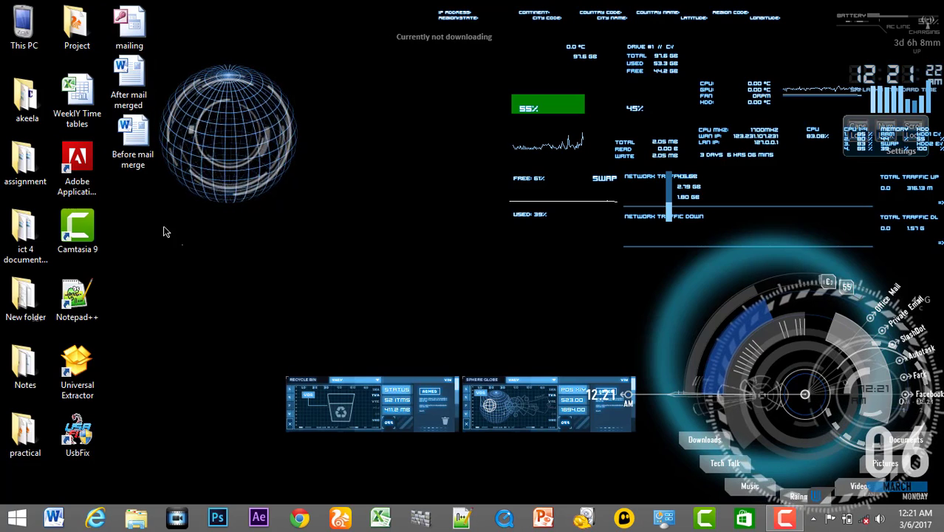
{"action": "mouse_move", "coordinate": [161, 222]}
{"action": "left_mouse_down"}
{"action": "mouse_move", "coordinate": [133, 68]}
{"action": "mouse_move", "coordinate": [167, 13]}
{"action": "mouse_move", "coordinate": [132, 180]}
{"action": "left_mouse_up"}
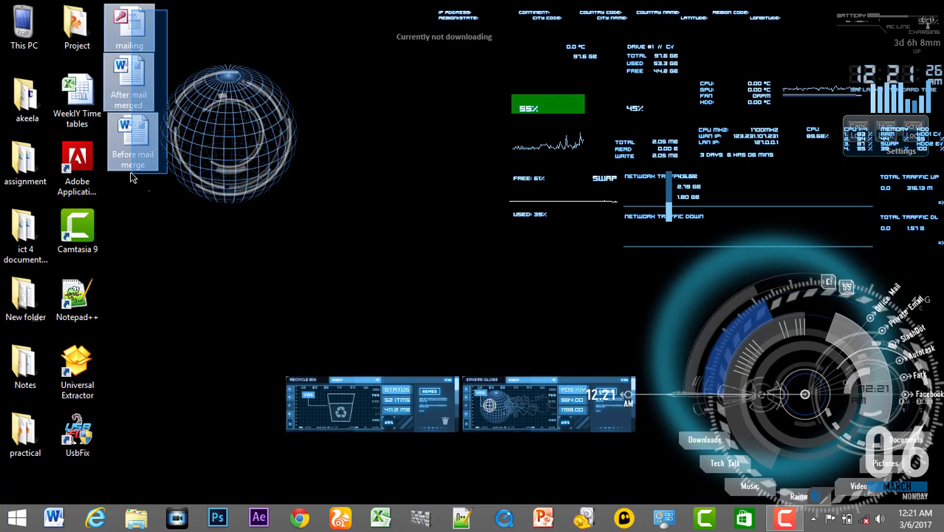
{"action": "left_click", "coordinate": [164, 247]}
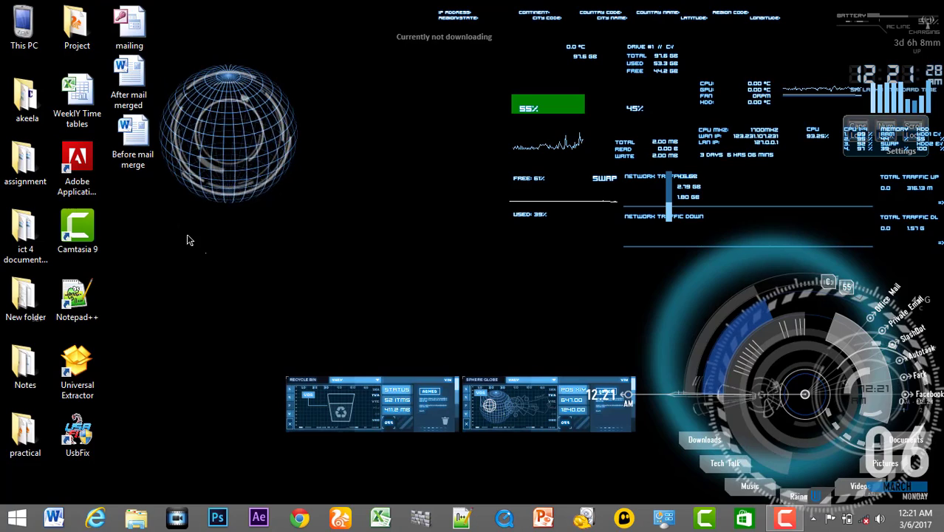
- Open Before mail merge, dismiss the SQL data prompt, and close it again
{"action": "double_click", "coordinate": [133, 144]}
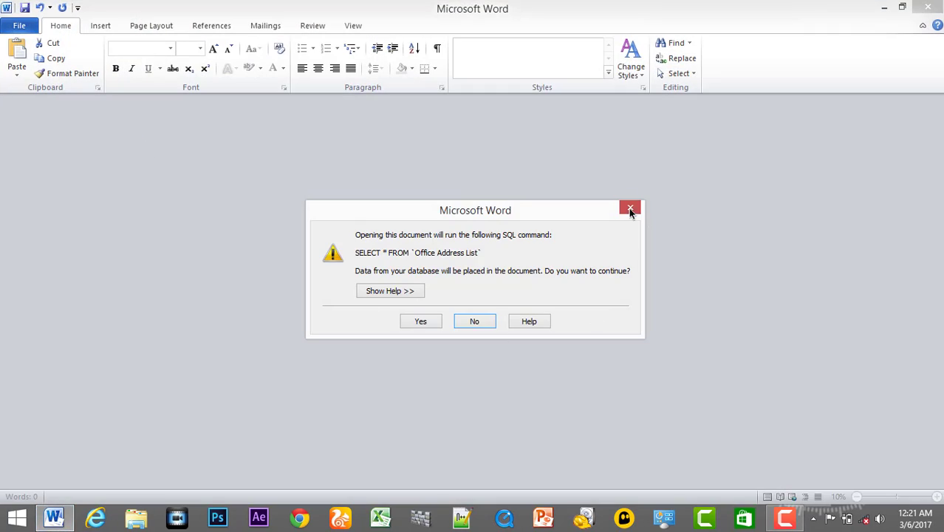
{"action": "left_click", "coordinate": [630, 211]}
{"action": "left_click", "coordinate": [928, 9]}
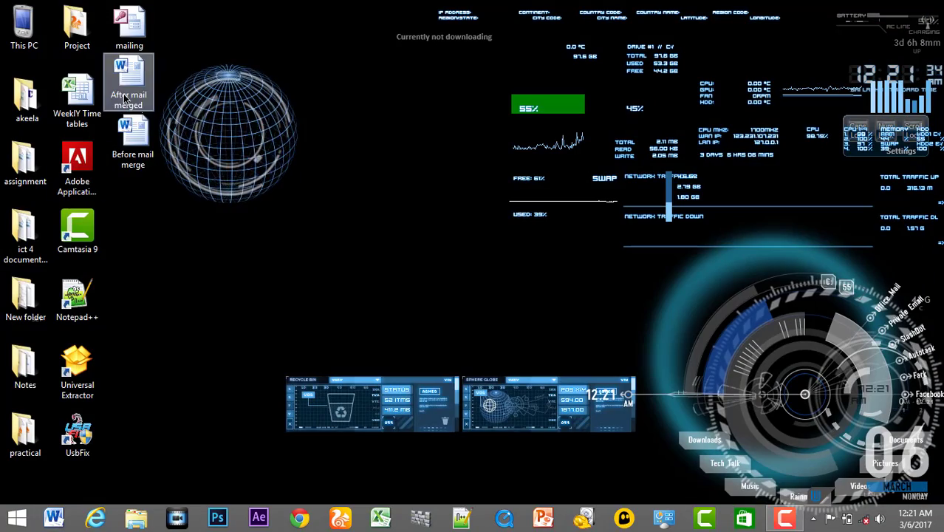
- Open After mail merged, scroll through the merged letters, and close it
{"action": "left_click", "coordinate": [144, 75]}
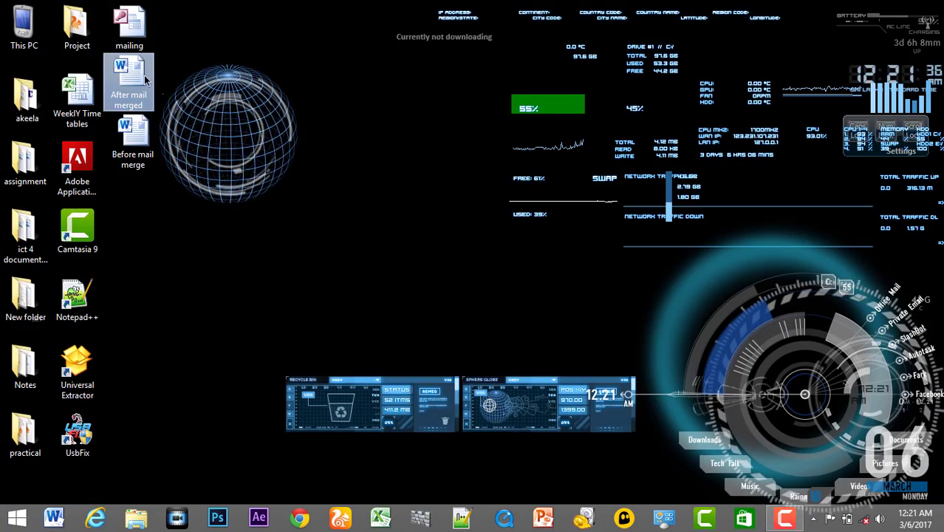
{"action": "double_click", "coordinate": [144, 75]}
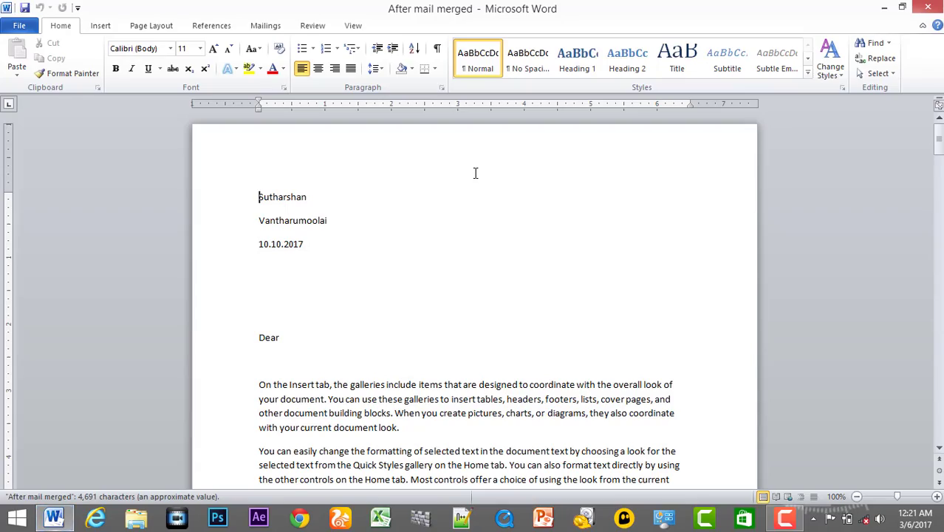
{"action": "scroll", "coordinate": [475, 173], "scroll_direction": "down", "scroll_amount": 8}
{"action": "scroll", "coordinate": [454, 194], "scroll_direction": "down", "scroll_amount": 8}
{"action": "scroll", "coordinate": [408, 186], "scroll_direction": "down", "scroll_amount": 2}
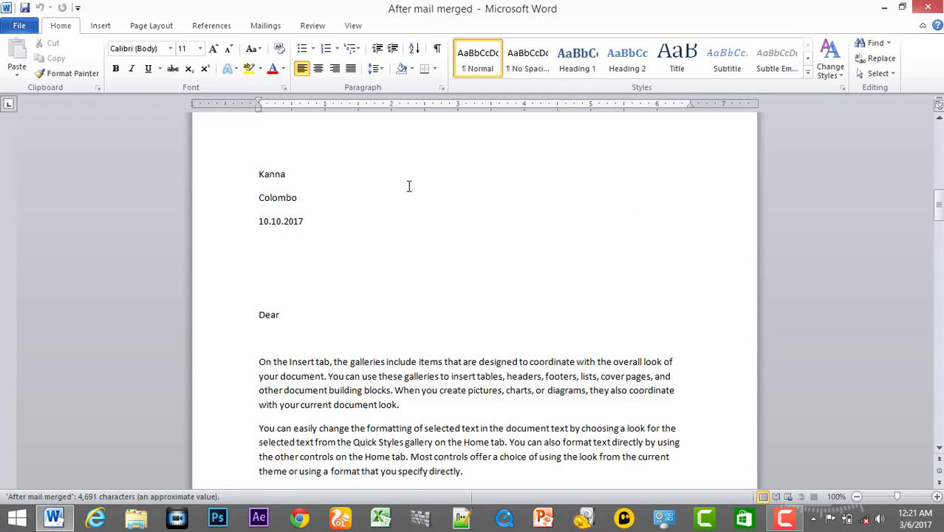
{"action": "left_click", "coordinate": [936, 6]}
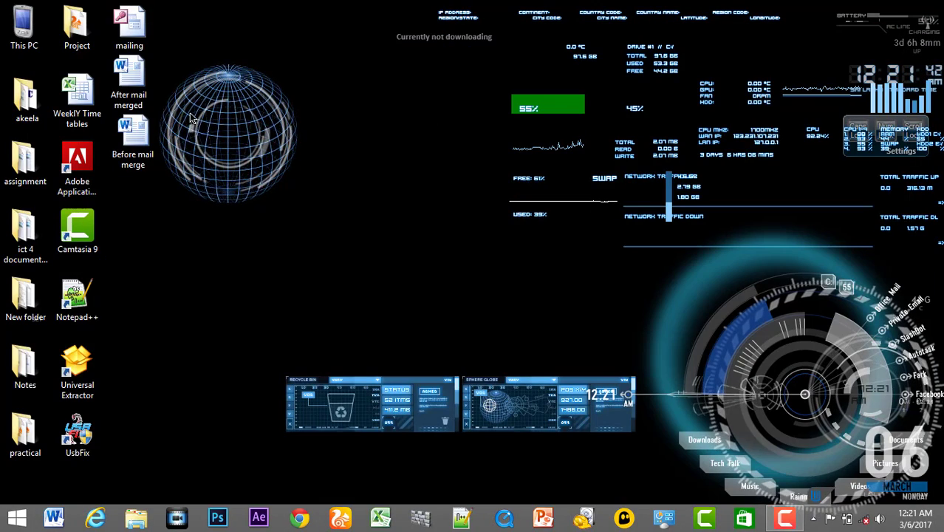
- Reopen and close After mail merged twice, moving the Before mail merge icon down in between
{"action": "left_click", "coordinate": [126, 16]}
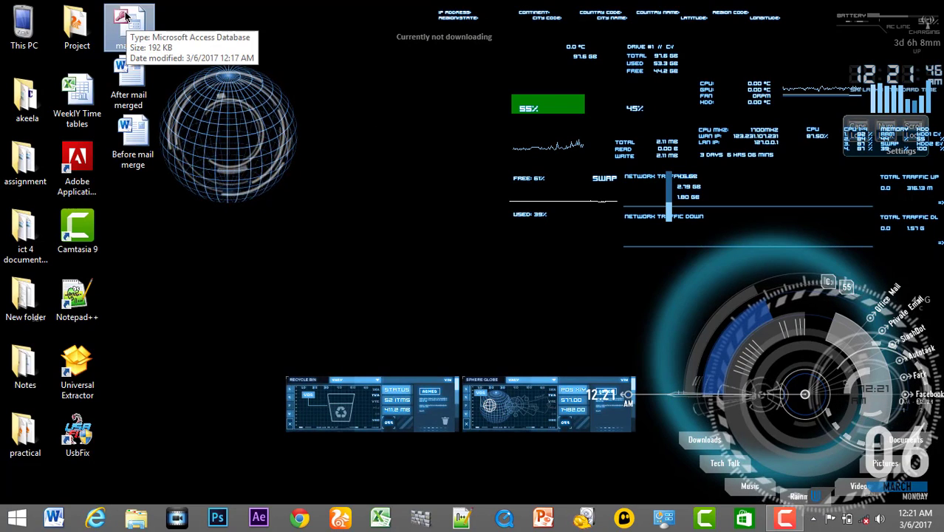
{"action": "left_click", "coordinate": [135, 129]}
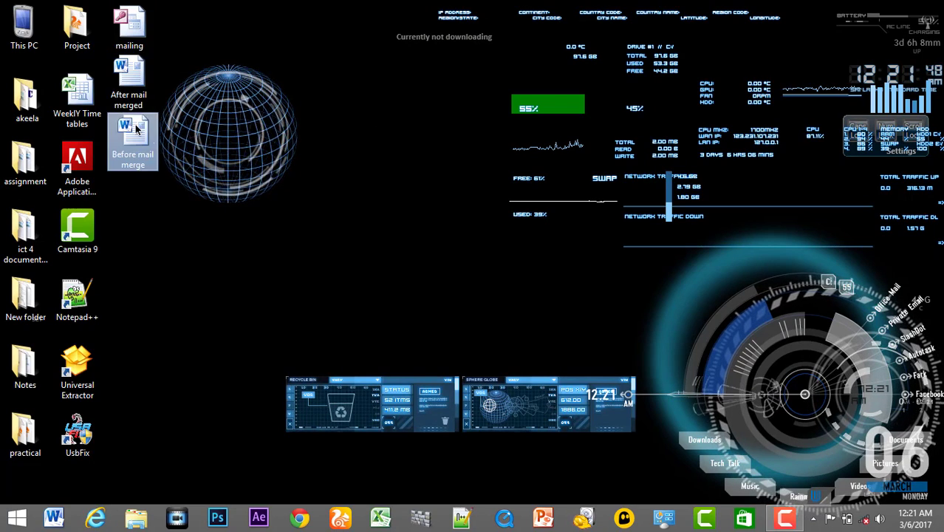
{"action": "double_click", "coordinate": [129, 87]}
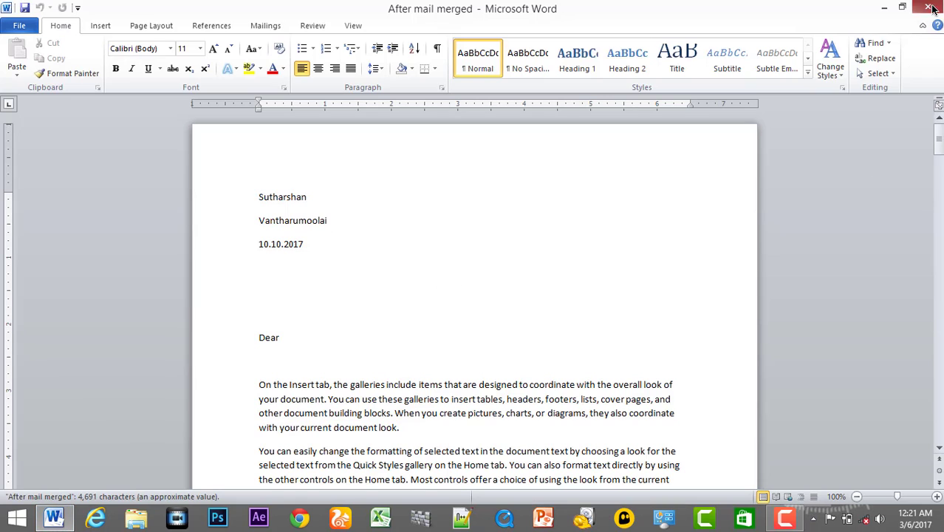
{"action": "left_click", "coordinate": [930, 7]}
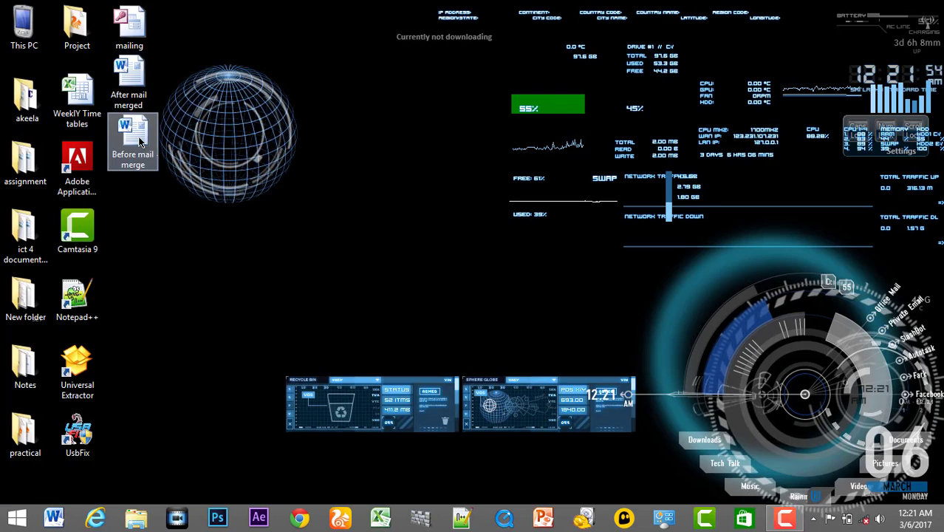
{"action": "left_click_drag", "start_coordinate": [139, 143], "coordinate": [135, 171]}
{"action": "left_click", "coordinate": [142, 167]}
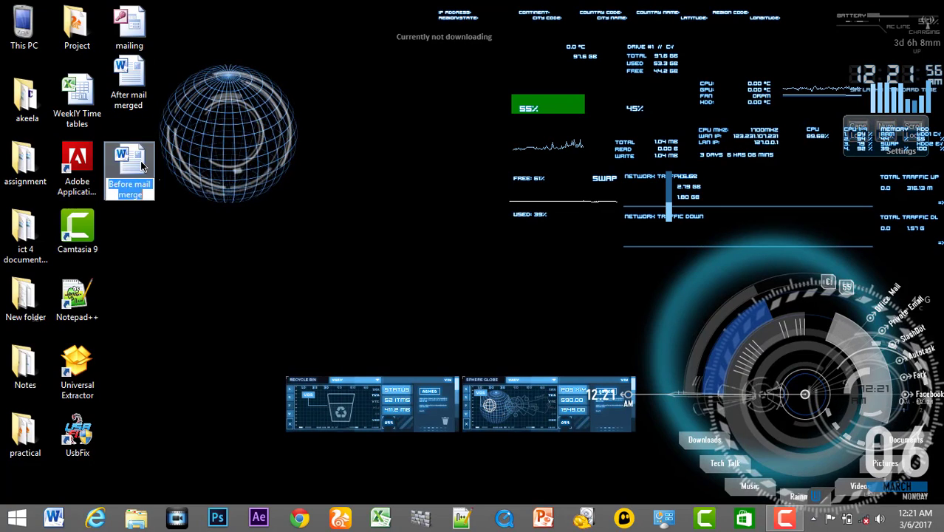
{"action": "left_click", "coordinate": [154, 200]}
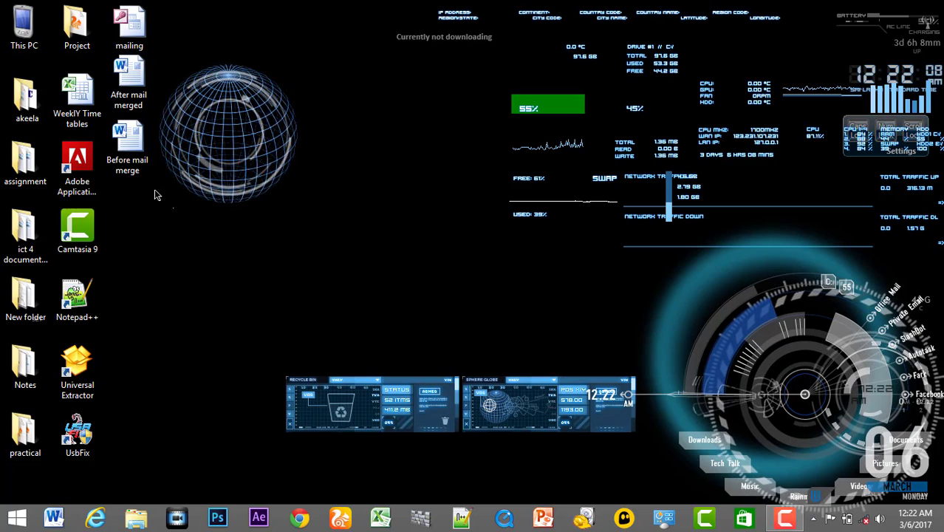
{"action": "double_click", "coordinate": [146, 74]}
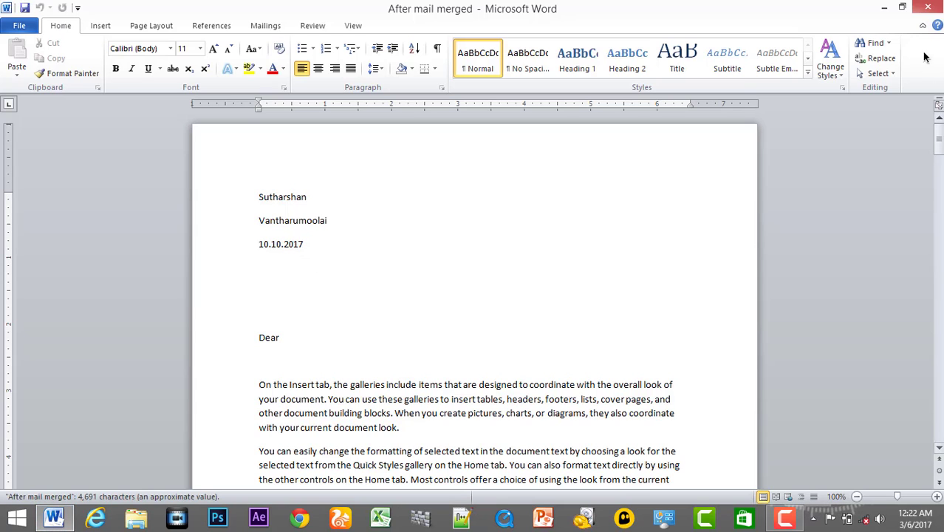
{"action": "left_click", "coordinate": [928, 9]}
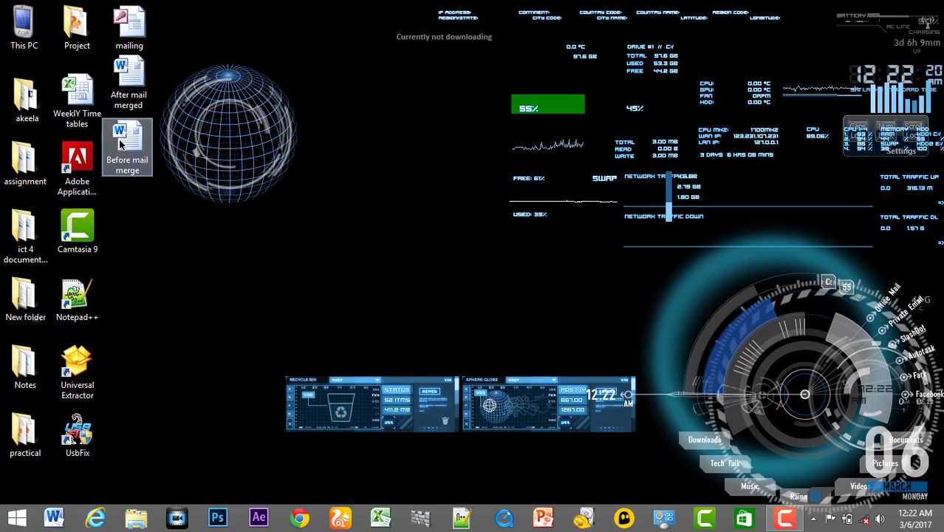
- Move the mailing database icon beside the globe and open it in Access
{"action": "left_click_drag", "start_coordinate": [127, 142], "coordinate": [133, 178]}
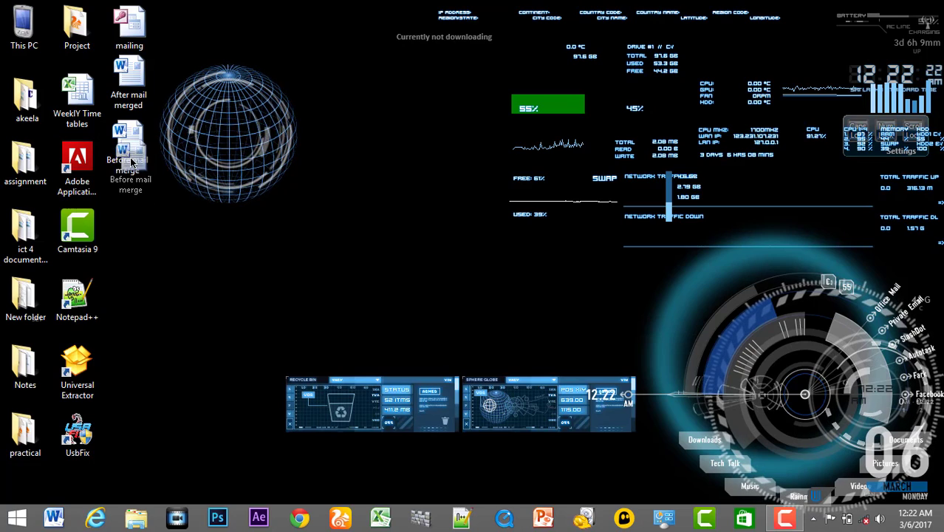
{"action": "mouse_move", "coordinate": [127, 23]}
{"action": "left_mouse_down"}
{"action": "mouse_move", "coordinate": [224, 37]}
{"action": "mouse_move", "coordinate": [311, 226]}
{"action": "left_mouse_up"}
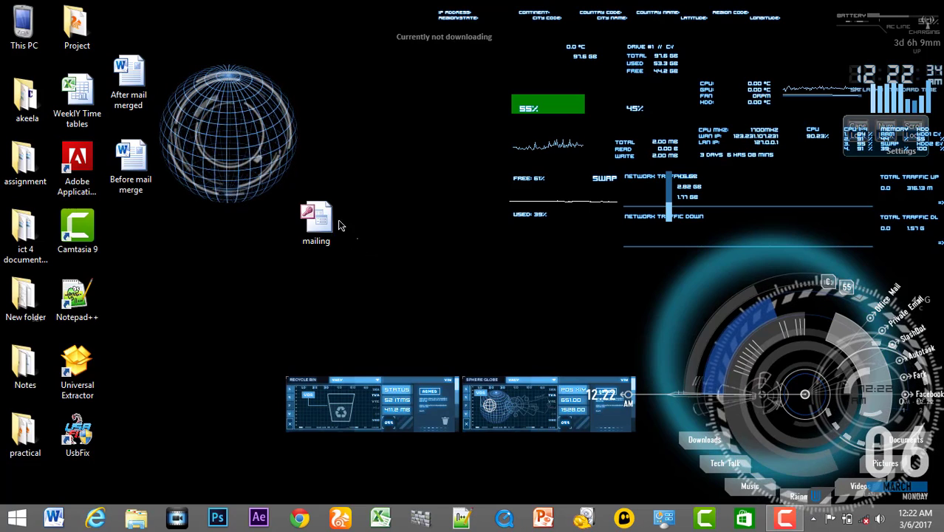
{"action": "mouse_move", "coordinate": [340, 223]}
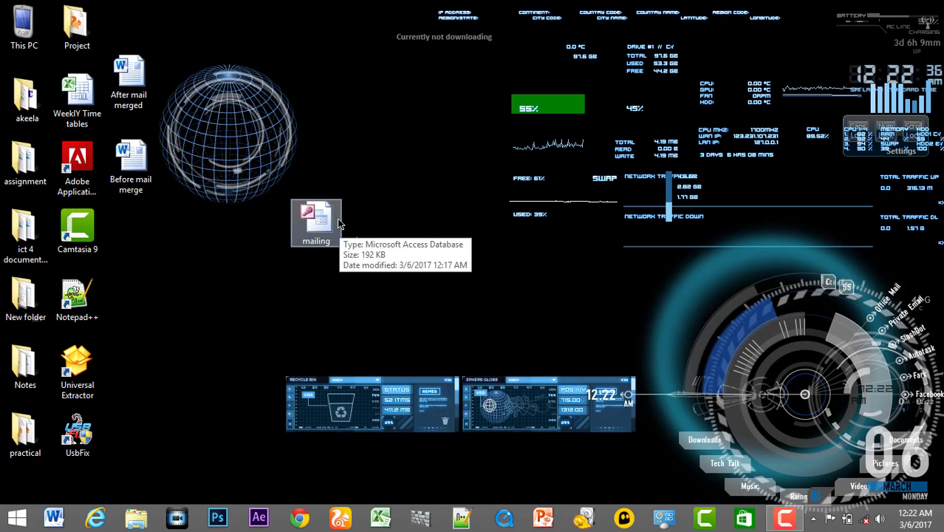
{"action": "left_click_drag", "start_coordinate": [339, 223], "coordinate": [360, 118]}
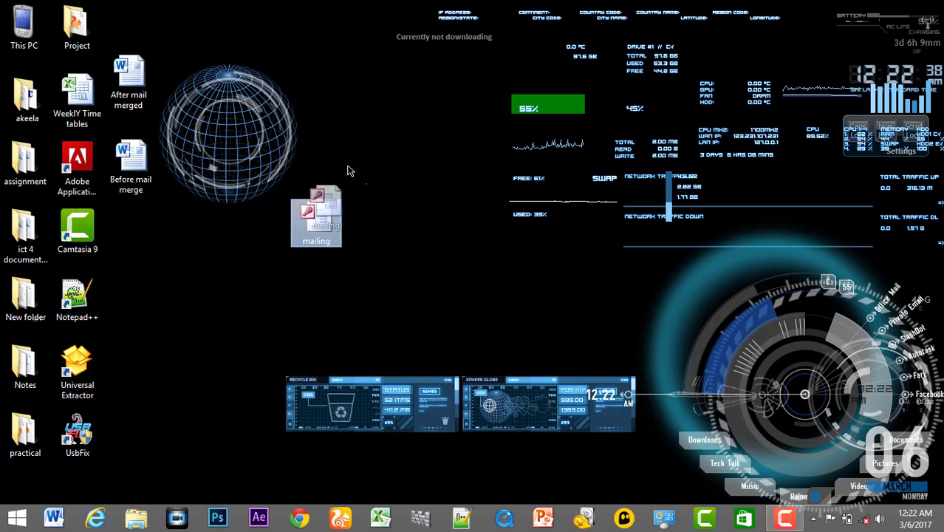
{"action": "mouse_move", "coordinate": [370, 113]}
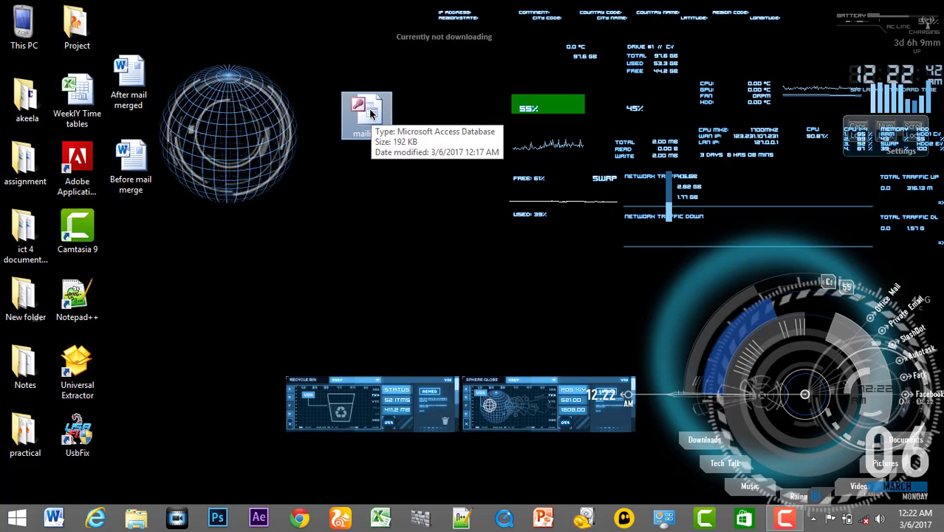
{"action": "double_click", "coordinate": [370, 114]}
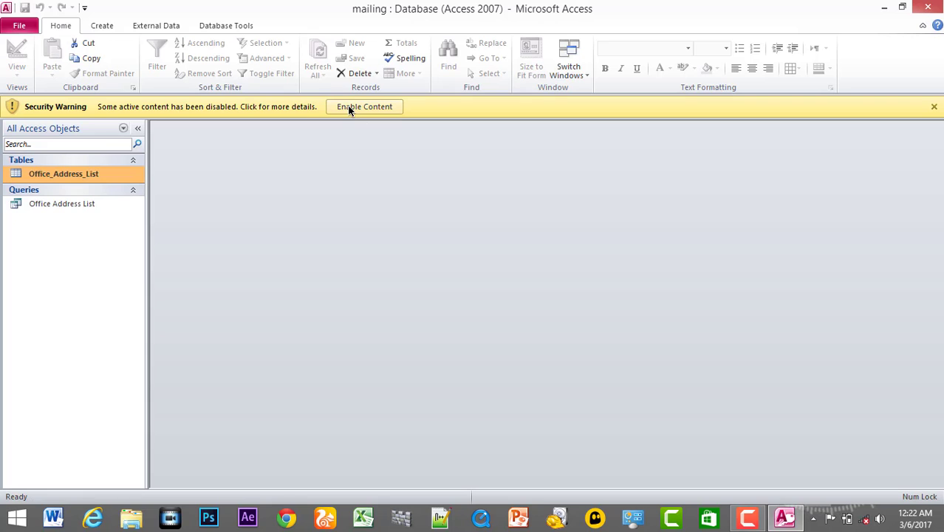
- Enable content, open Office_Address_List, and add a new recipient's name, address and date 11.10.2017
{"action": "left_click", "coordinate": [349, 109]}
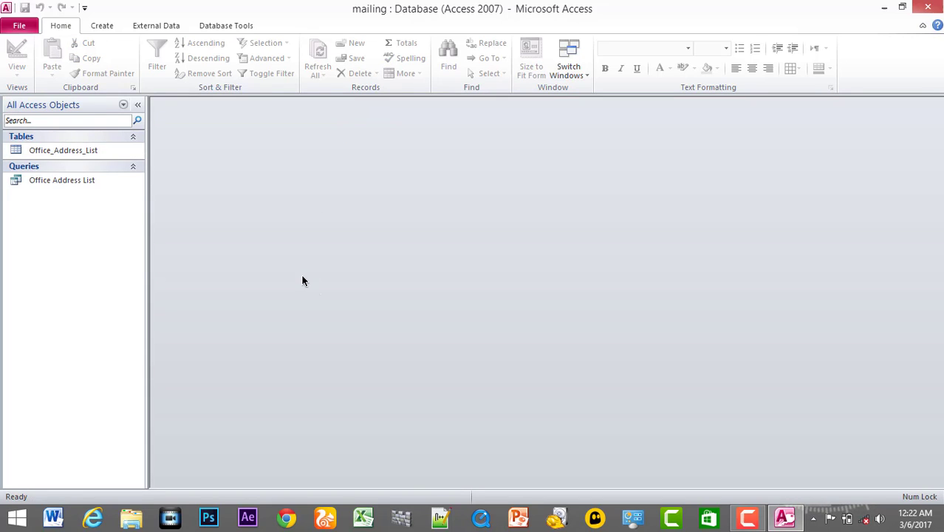
{"action": "double_click", "coordinate": [76, 150]}
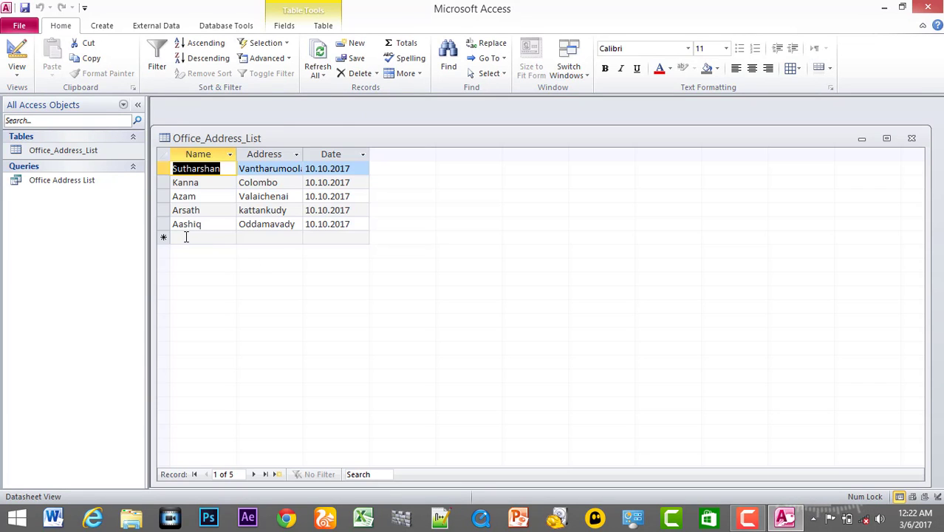
{"action": "left_click", "coordinate": [186, 236]}
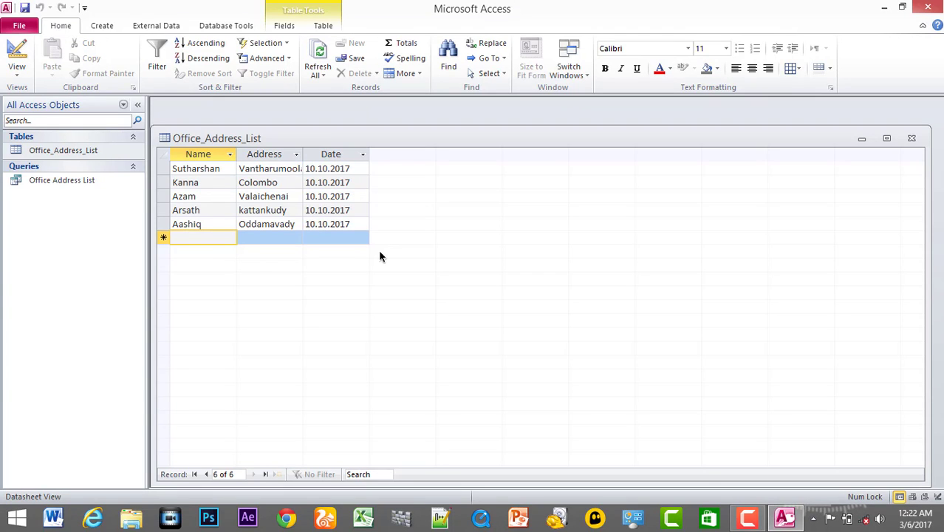
{"action": "type", "text": "Sabrin"}
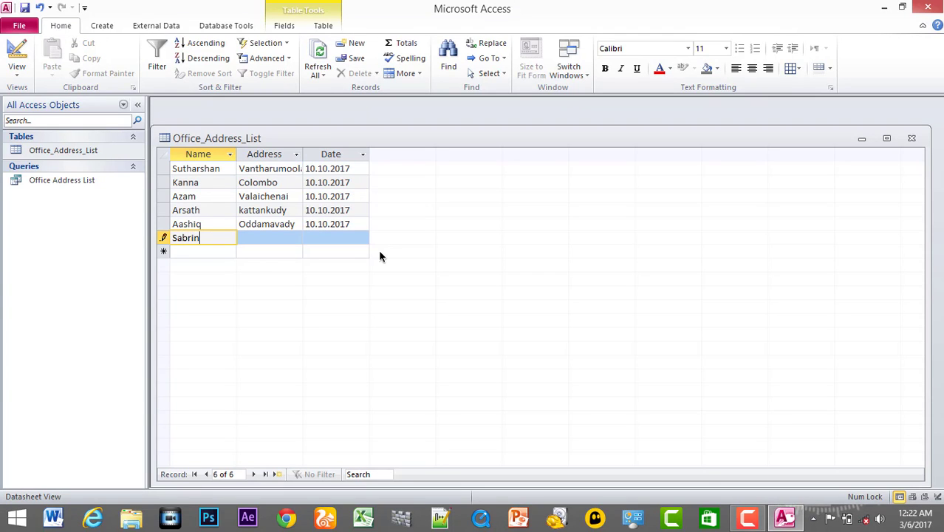
{"action": "key", "text": "Tab"}
{"action": "type", "text": "od"}
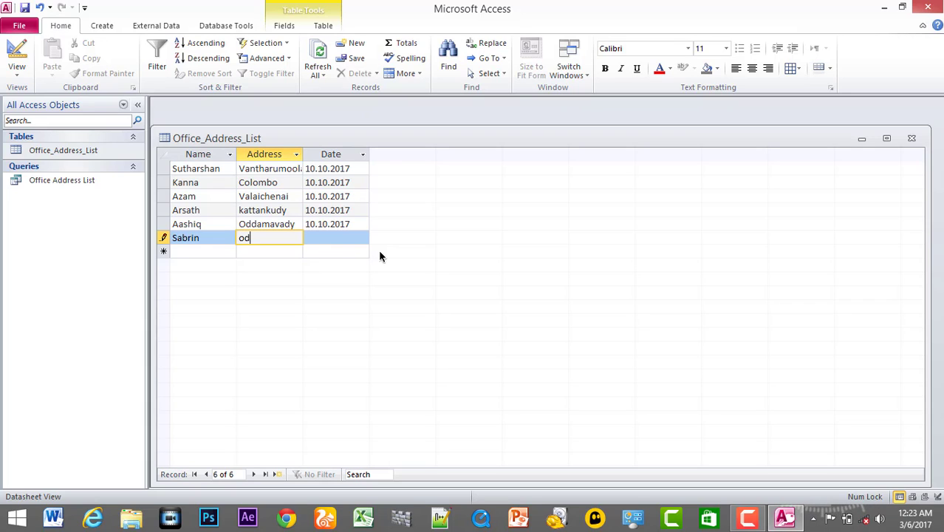
{"action": "type", "text": "damavady"}
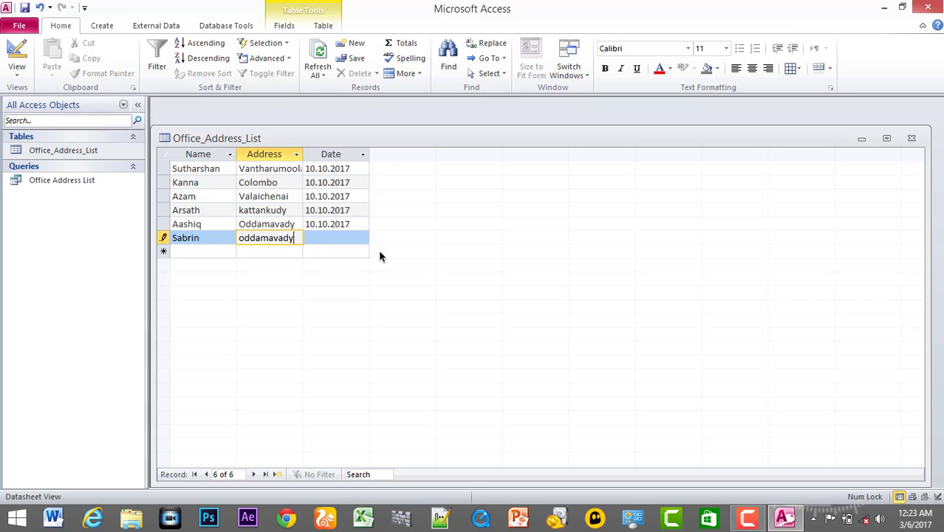
{"action": "key", "text": "Tab"}
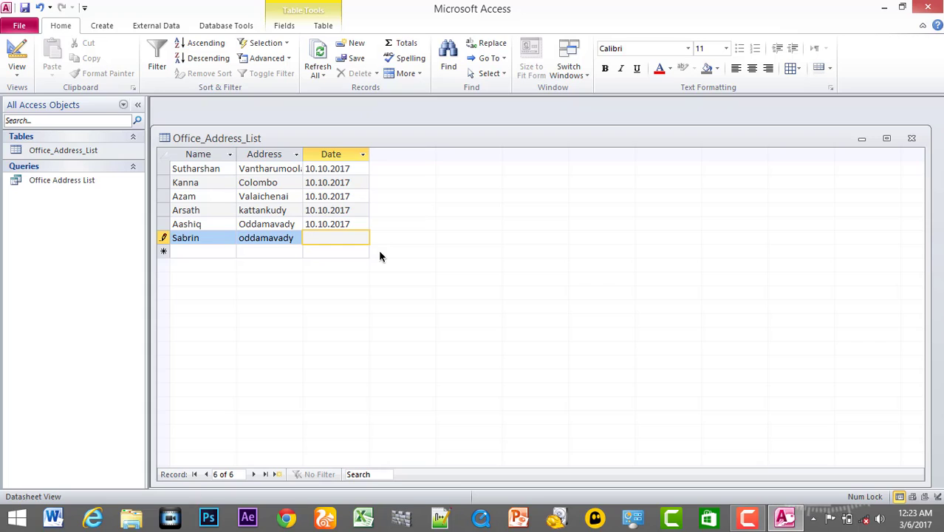
{"action": "type", "text": "11"}
{"action": "type", "text": ".10.2017"}
{"action": "key", "text": "Tab"}
- Add a second new recipient record with name, address and date 11.10.2017
{"action": "type", "text": "R"}
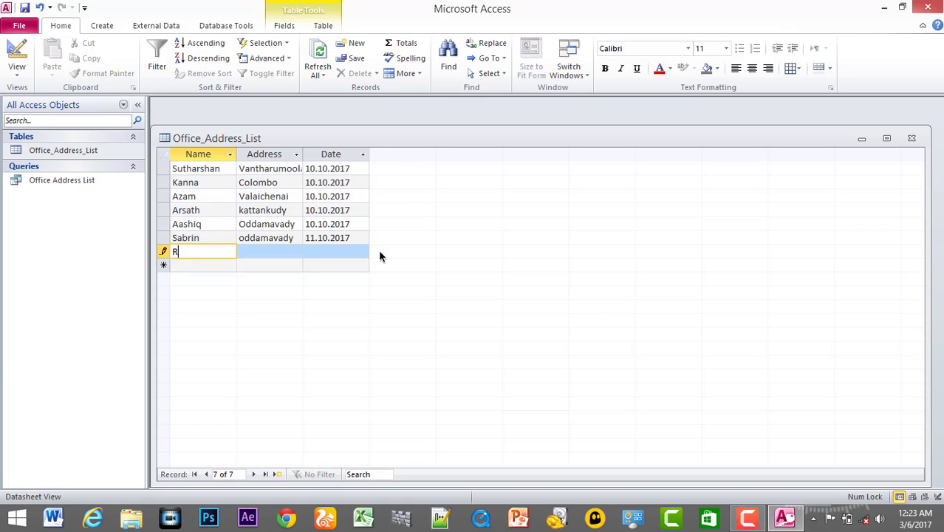
{"action": "type", "text": "ishan"}
{"action": "key", "text": "Tab"}
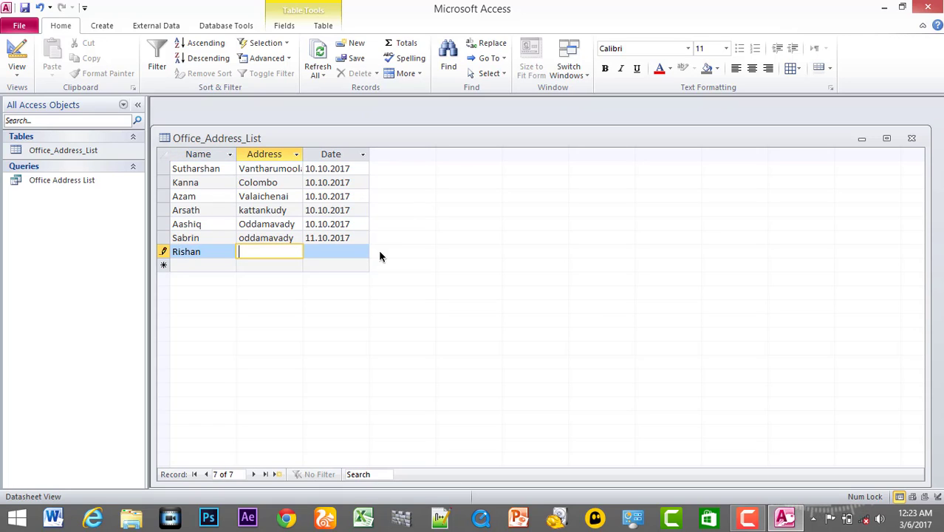
{"action": "type", "text": "Ka"}
{"action": "type", "text": "ndy"}
{"action": "key", "text": "Tab"}
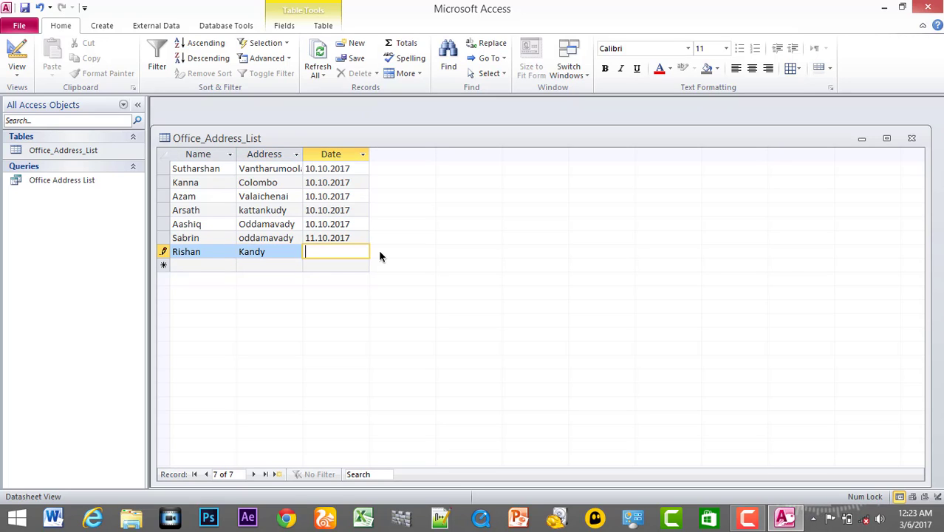
{"action": "type", "text": "11.10.20"}
{"action": "type", "text": "17"}
{"action": "key", "text": "Tab"}
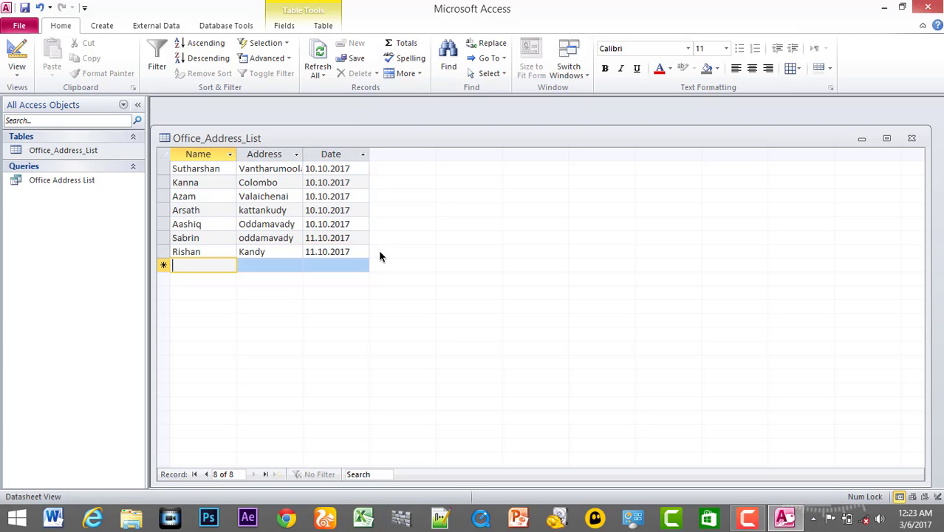
- Add a third recipient record dated 11.10.2017 and close Access
{"action": "type", "text": "Viththy"}
{"action": "key", "text": "Tab"}
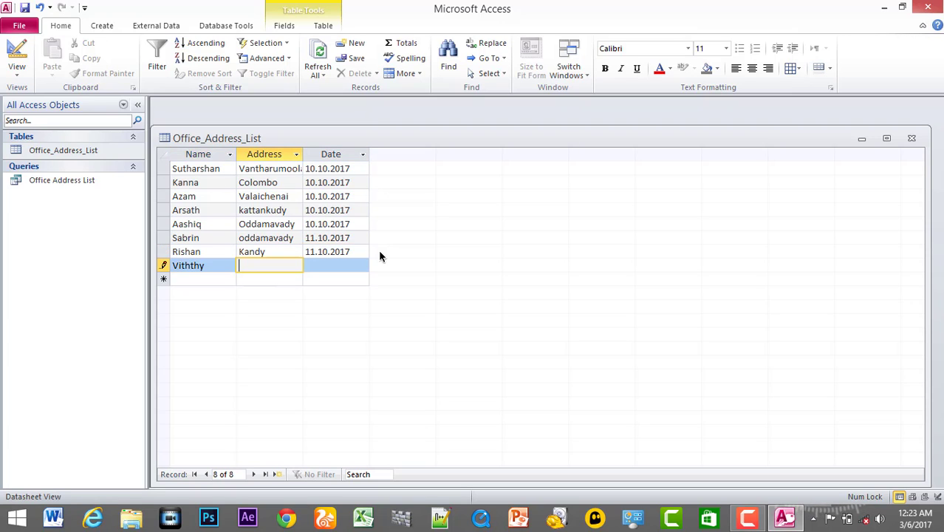
{"action": "type", "text": "K"}
{"action": "type", "text": "allady"}
{"action": "key", "text": "Tab"}
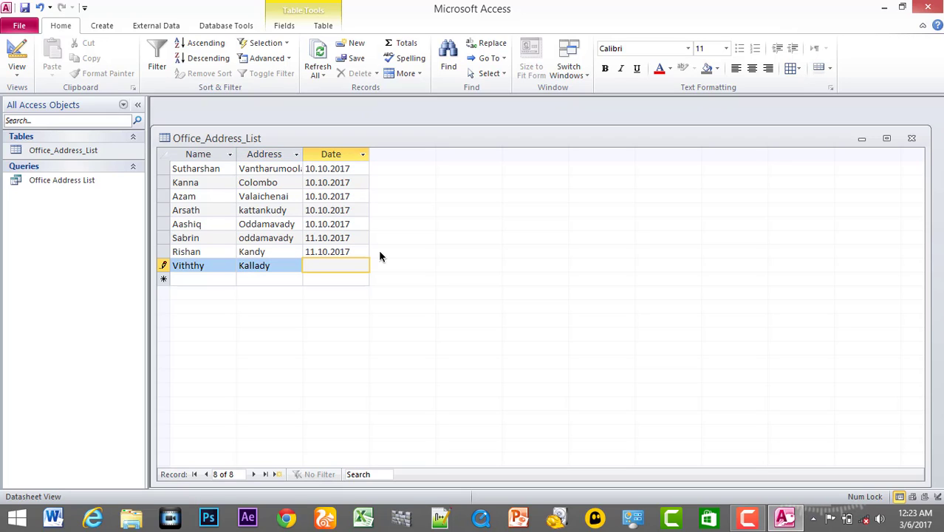
{"action": "type", "text": "11.10"}
{"action": "type", "text": ".2017"}
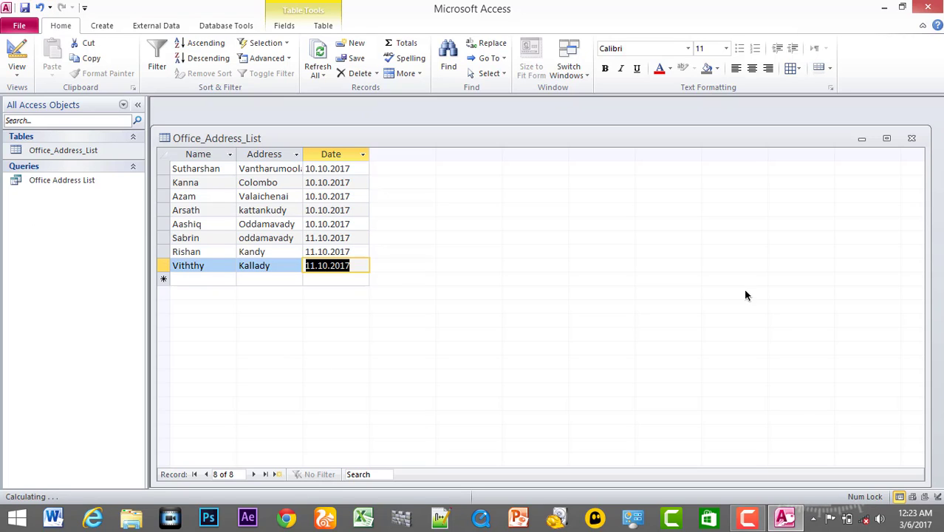
{"action": "left_click", "coordinate": [935, 7]}
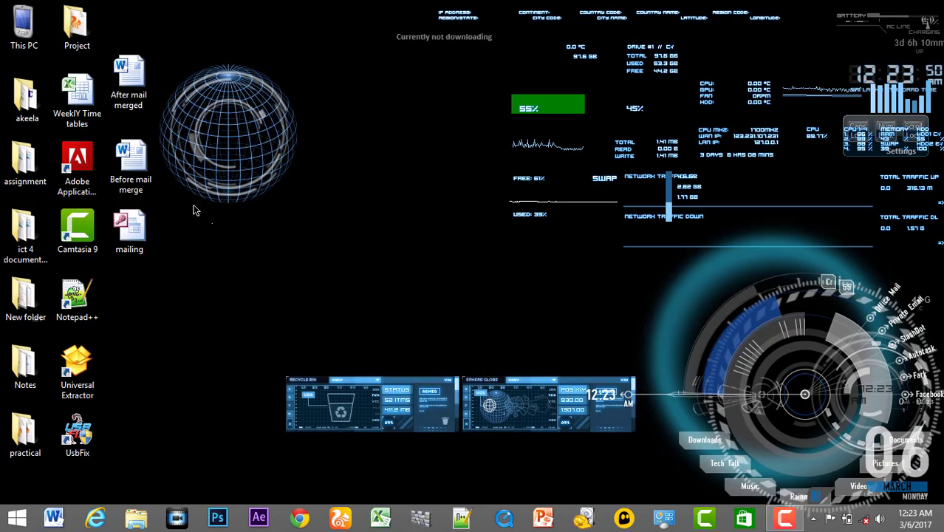
- Reopen Before mail merge, accept the SQL data prompt, check its merge fields, and close it
{"action": "mouse_move", "coordinate": [137, 76]}
{"action": "left_mouse_down"}
{"action": "mouse_move", "coordinate": [151, 45]}
{"action": "mouse_move", "coordinate": [159, 56]}
{"action": "mouse_move", "coordinate": [142, 45]}
{"action": "left_mouse_up"}
{"action": "left_click_drag", "start_coordinate": [136, 185], "coordinate": [133, 137]}
{"action": "double_click", "coordinate": [133, 137]}
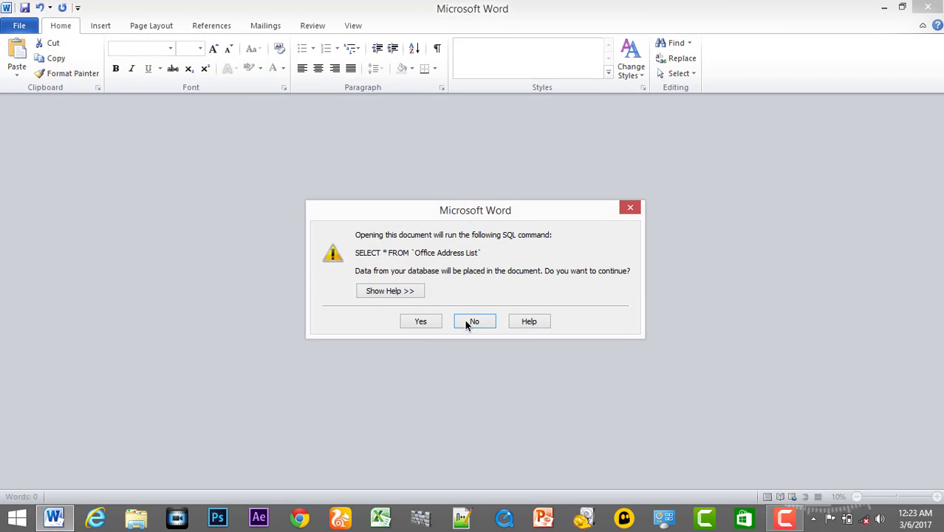
{"action": "left_click", "coordinate": [421, 322]}
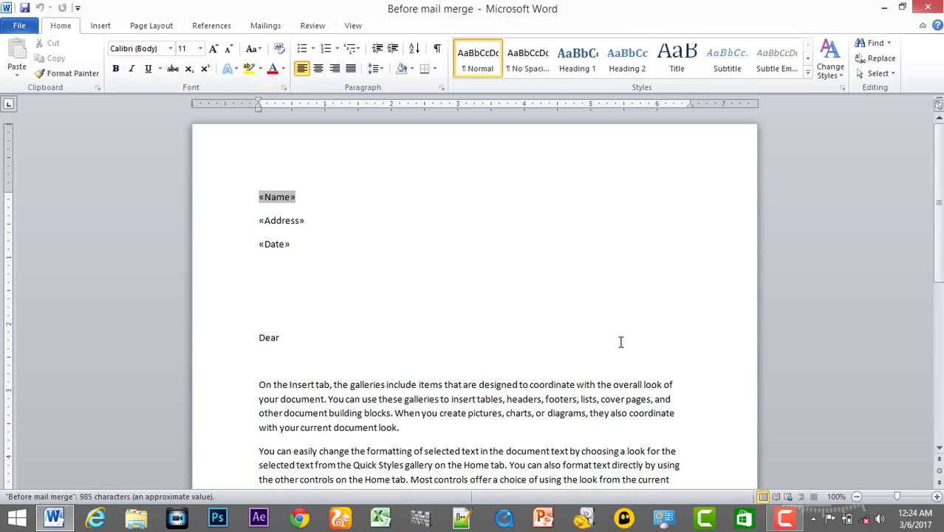
{"action": "left_click", "coordinate": [276, 28]}
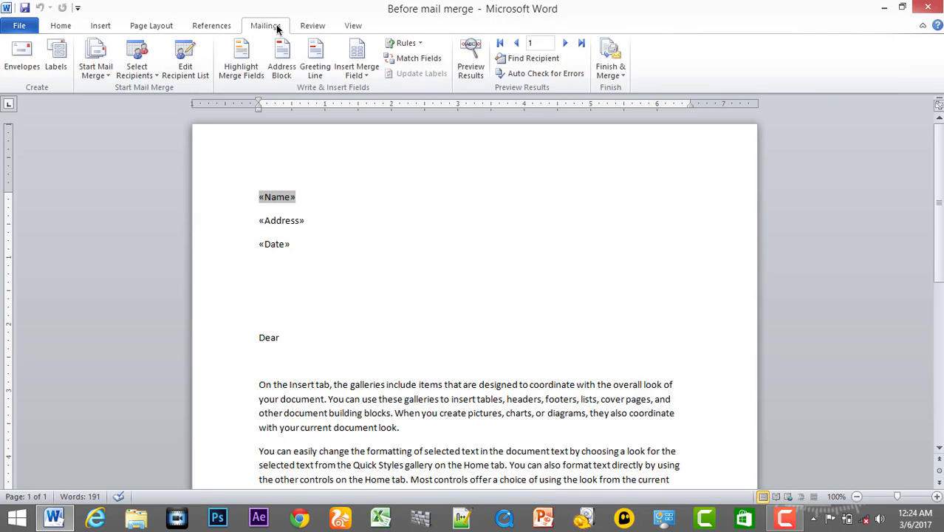
{"action": "left_click", "coordinate": [356, 77]}
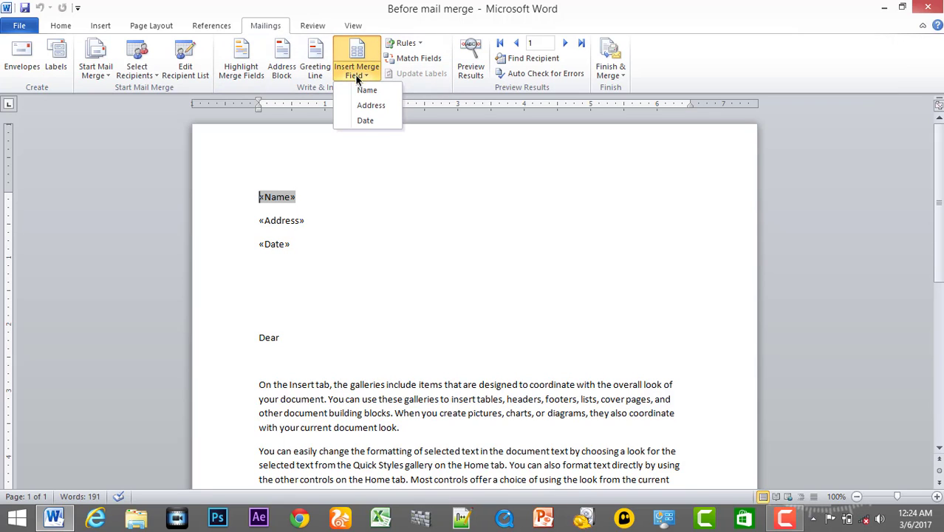
{"action": "left_click", "coordinate": [929, 9]}
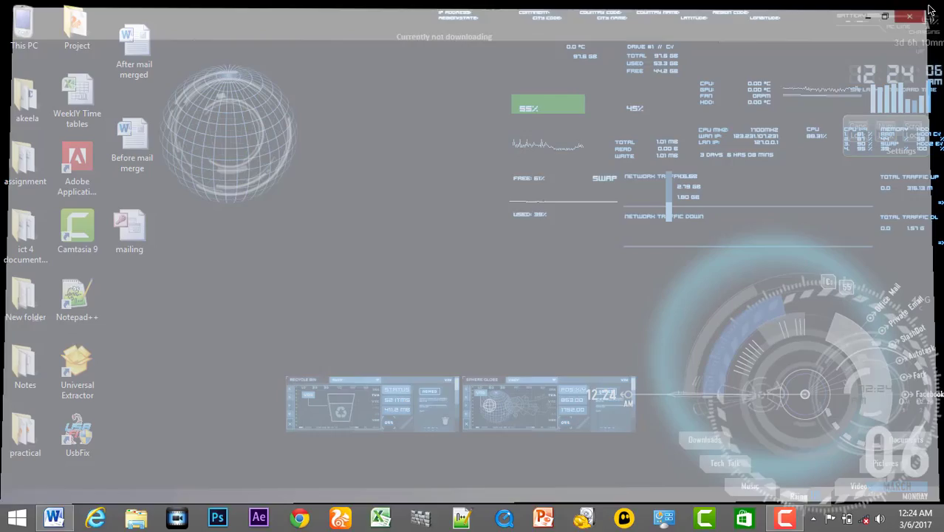
- Reopen After mail merged, view its Mailings features, and close it again
{"action": "double_click", "coordinate": [136, 46]}
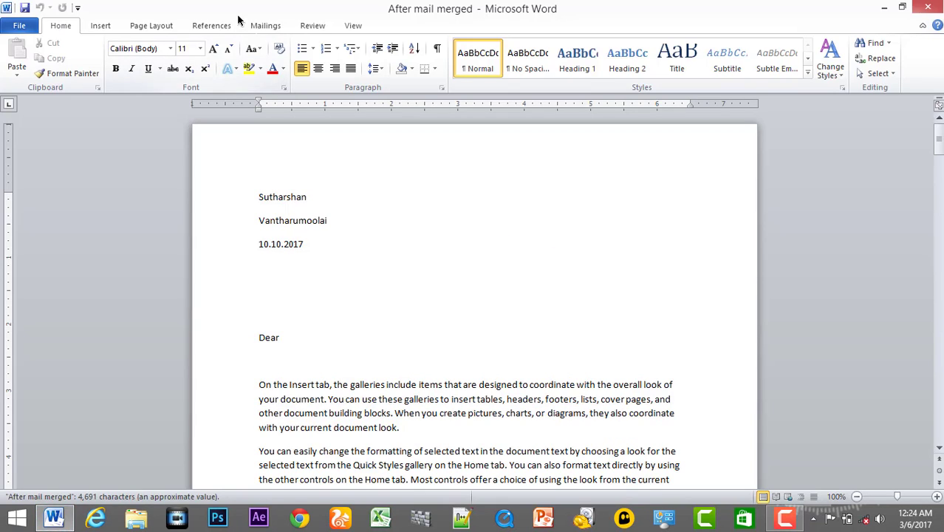
{"action": "left_click", "coordinate": [277, 28]}
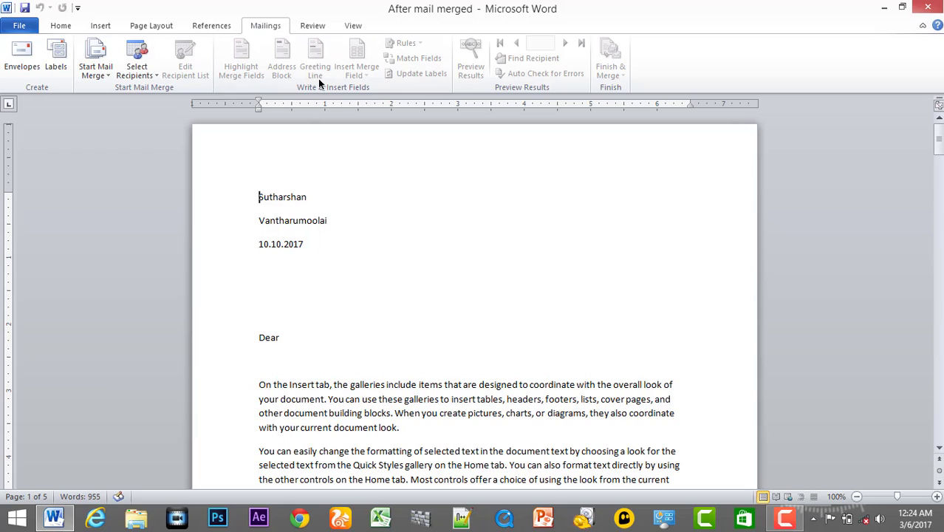
{"action": "left_click", "coordinate": [941, 8]}
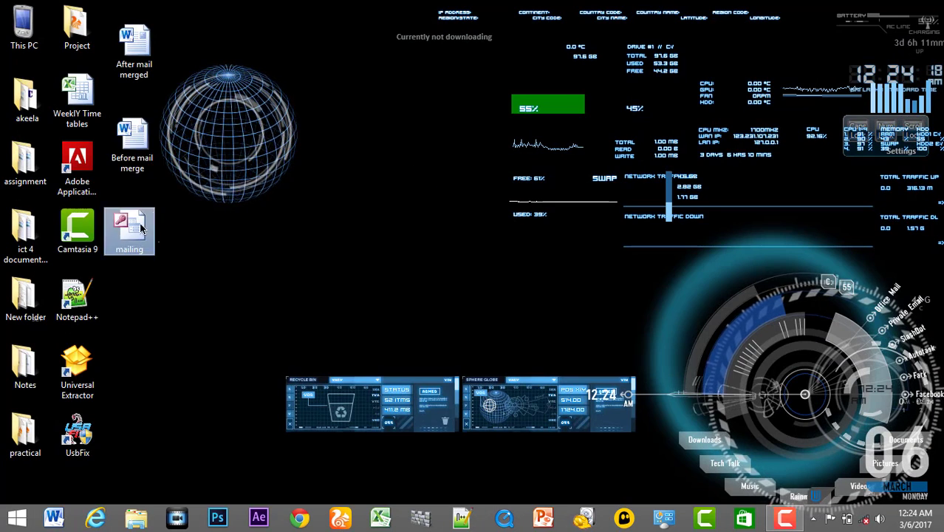
{"action": "left_click", "coordinate": [128, 170]}
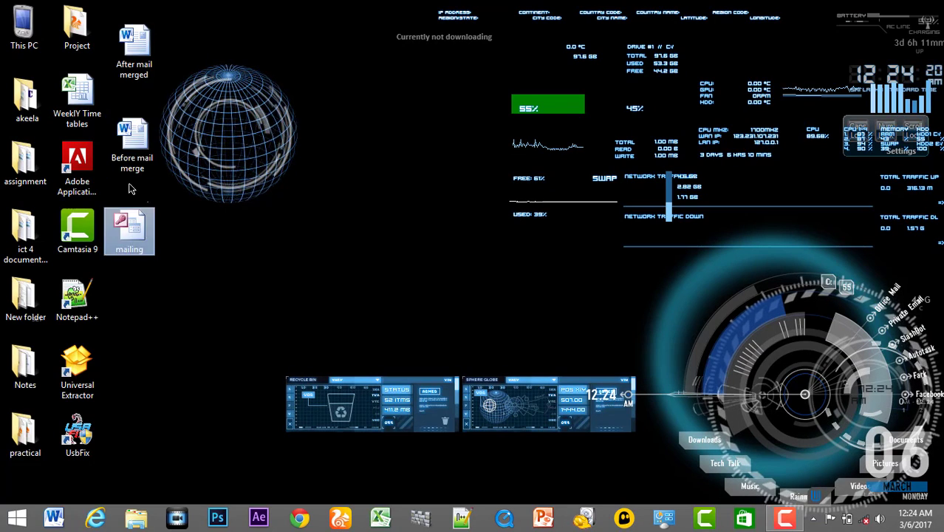
- Move the mailing database into the Project folder, then open Before mail merge and accept the data query
{"action": "key", "text": "Down"}
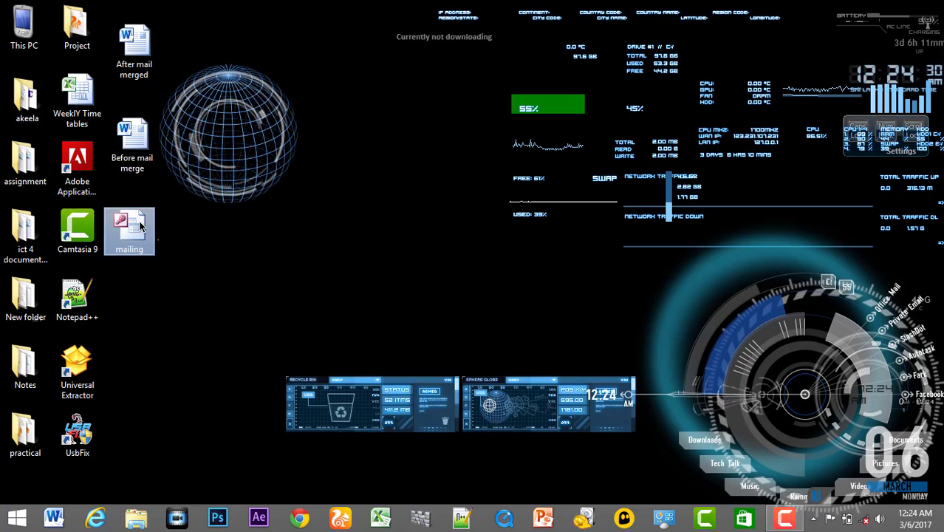
{"action": "mouse_move", "coordinate": [129, 225]}
{"action": "left_mouse_down"}
{"action": "mouse_move", "coordinate": [127, 183]}
{"action": "mouse_move", "coordinate": [76, 28]}
{"action": "left_mouse_up"}
{"action": "double_click", "coordinate": [135, 147]}
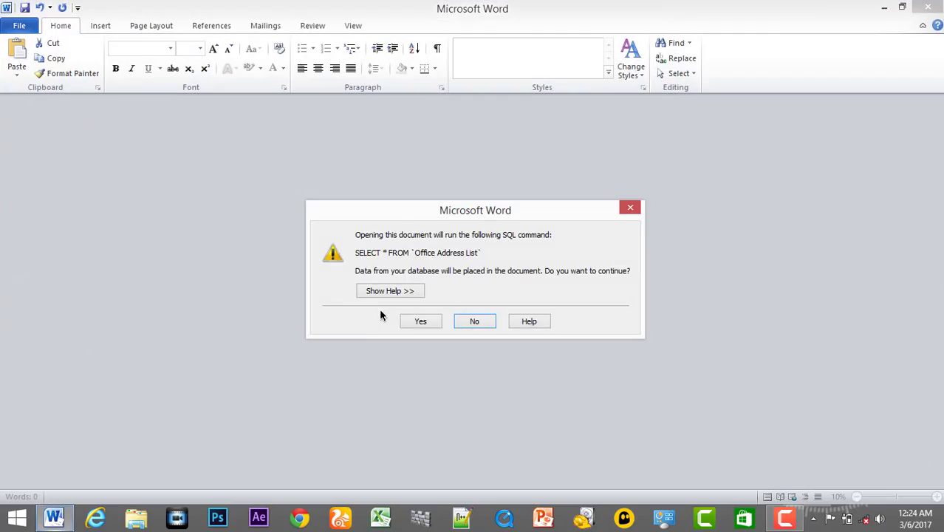
{"action": "left_click", "coordinate": [410, 323]}
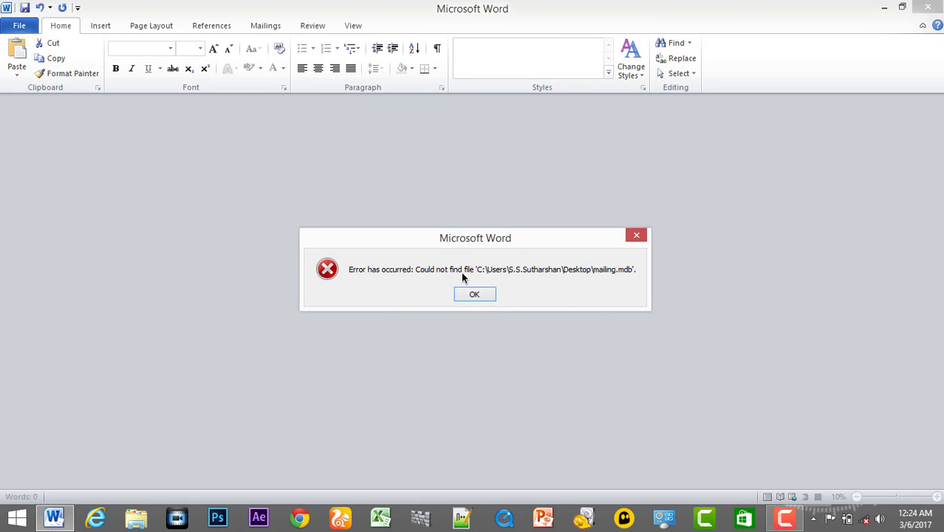
- Dismiss the missing-database and engine errors, decline recovering the letter, and close Word
{"action": "left_click", "coordinate": [636, 235]}
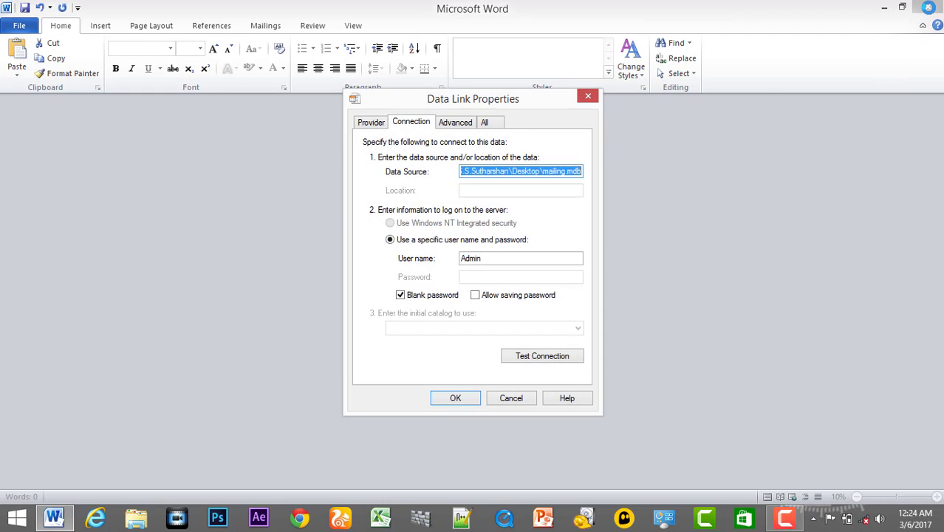
{"action": "left_click", "coordinate": [585, 97]}
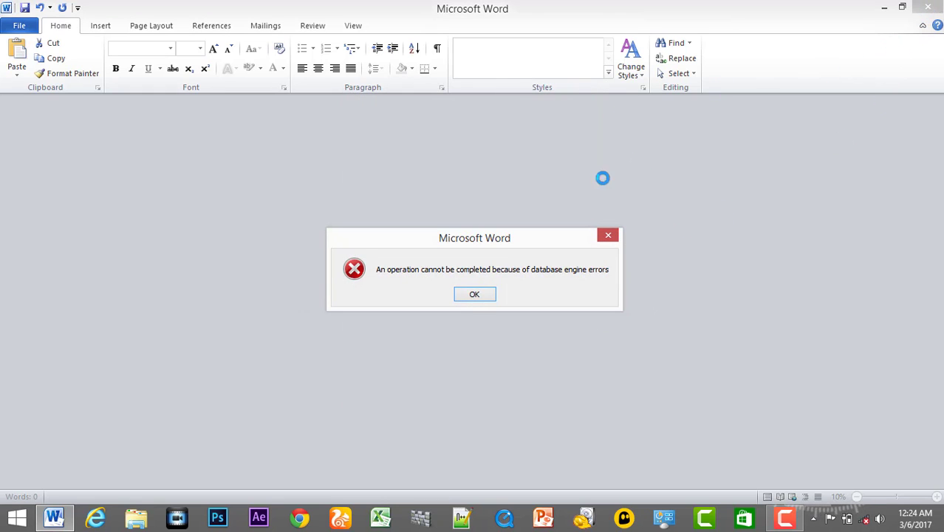
{"action": "left_click", "coordinate": [469, 298]}
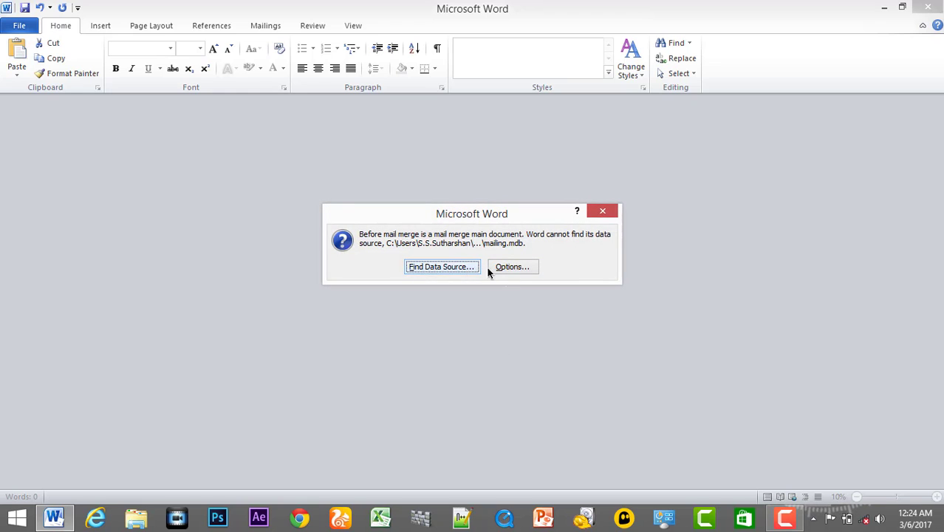
{"action": "left_click", "coordinate": [595, 216]}
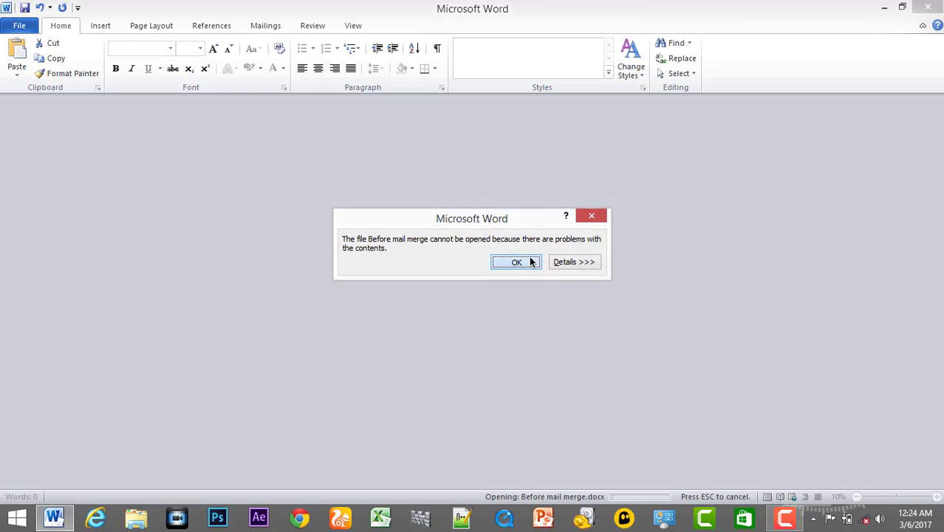
{"action": "left_click", "coordinate": [531, 262]}
{"action": "left_click", "coordinate": [473, 293]}
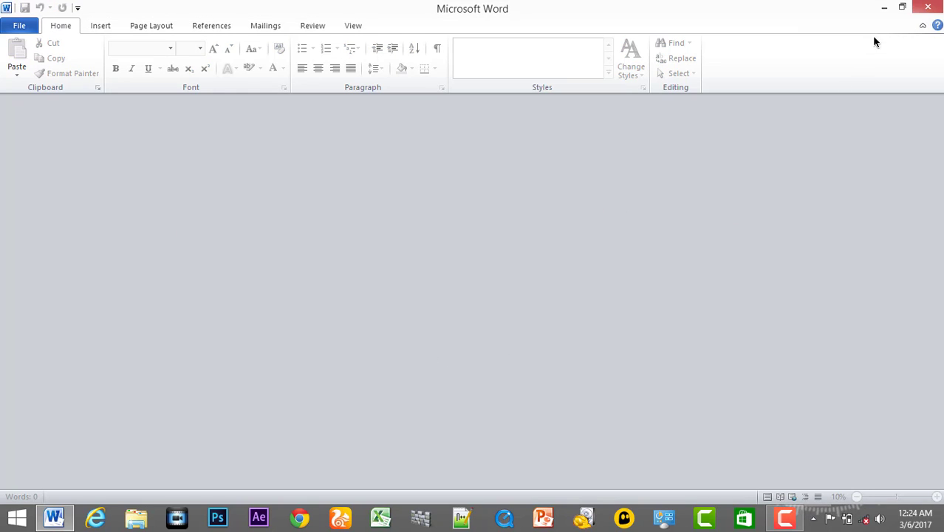
{"action": "left_click", "coordinate": [928, 7]}
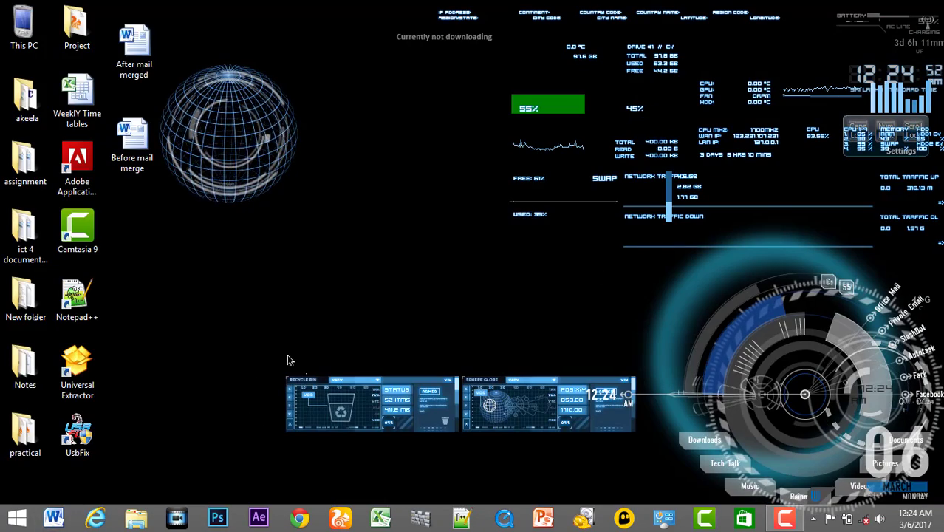
- Drag the mailing database from the Project folder back onto the desktop and close Explorer
{"action": "double_click", "coordinate": [77, 28]}
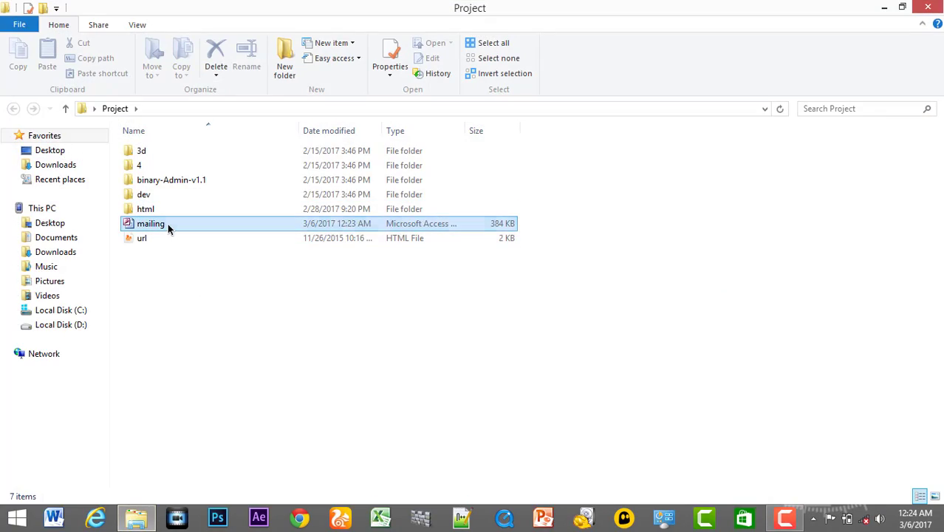
{"action": "double_click", "coordinate": [168, 224]}
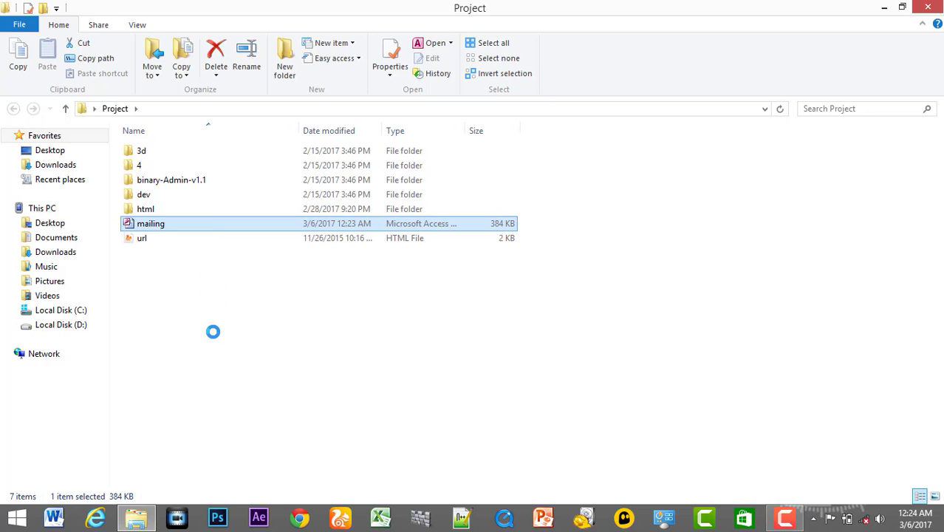
{"action": "key", "text": "shift+F10"}
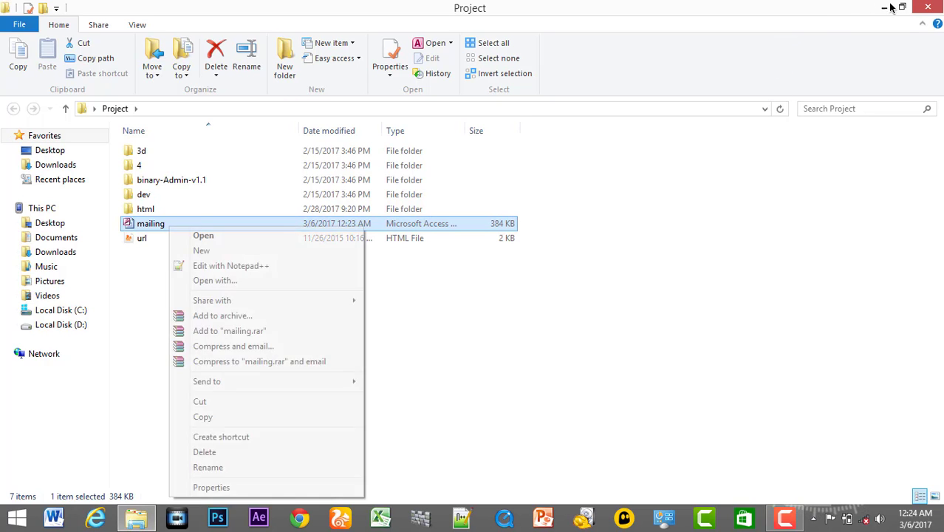
{"action": "left_click", "coordinate": [902, 7]}
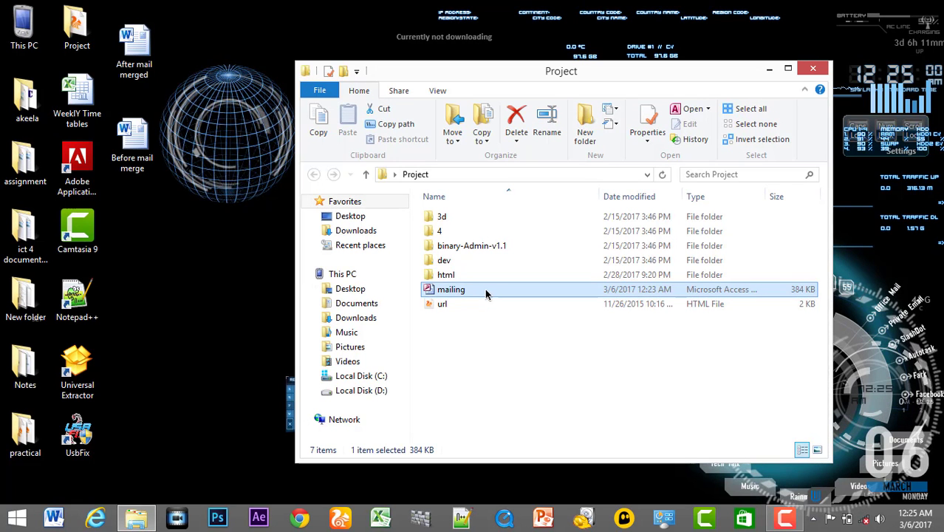
{"action": "left_click_drag", "start_coordinate": [484, 289], "coordinate": [179, 264]}
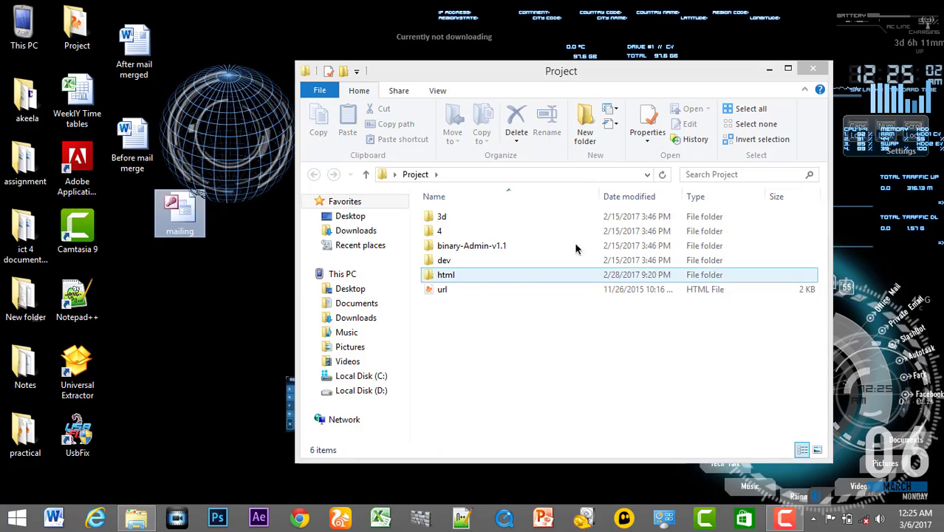
{"action": "left_click", "coordinate": [799, 76]}
- Open Before mail merge with its mailing data and replace the Name line with the «Name» field
{"action": "double_click", "coordinate": [133, 148]}
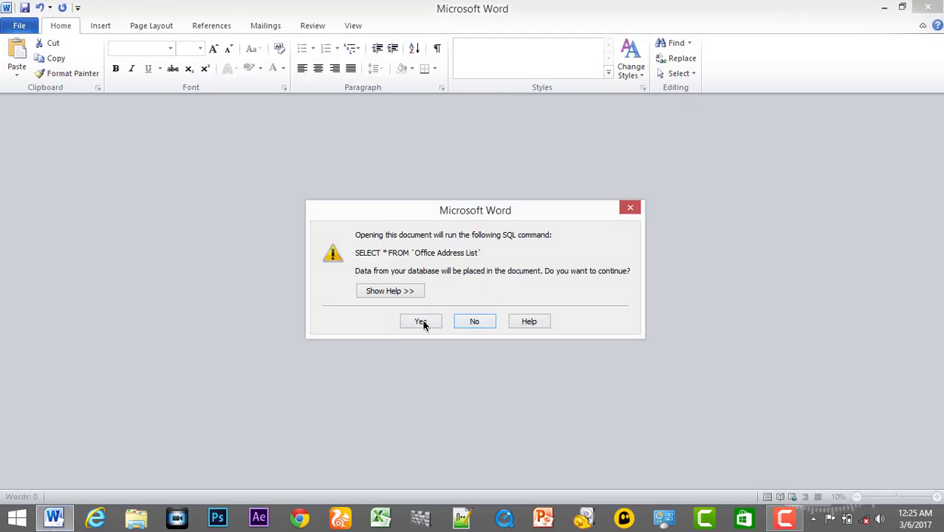
{"action": "left_click", "coordinate": [424, 323]}
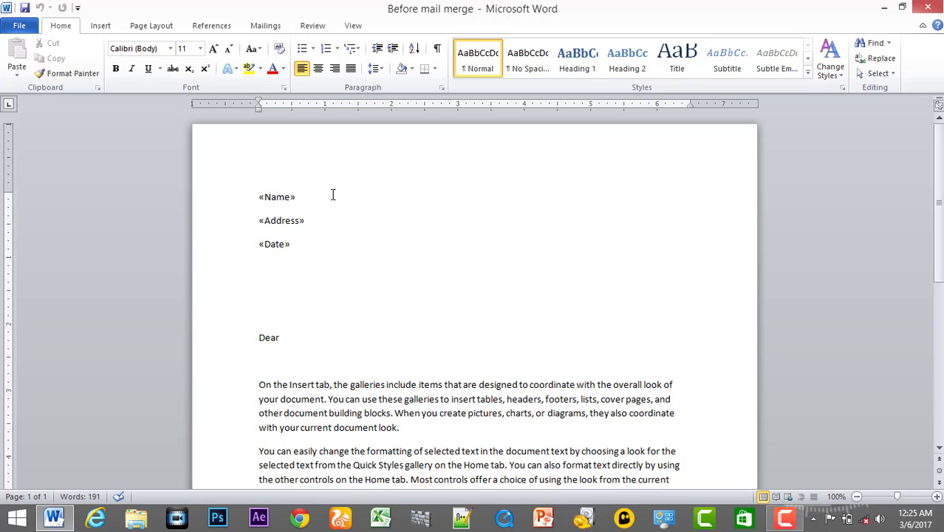
{"action": "left_click", "coordinate": [239, 194]}
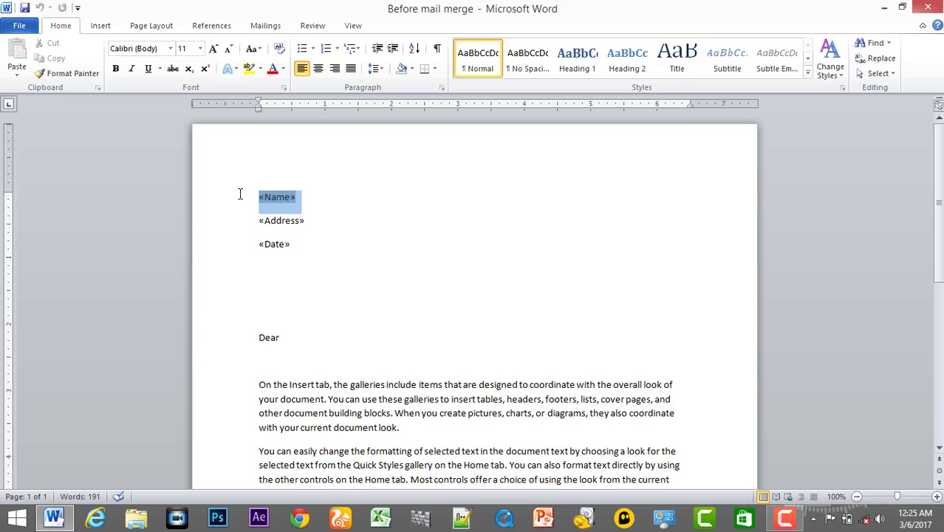
{"action": "left_click", "coordinate": [251, 27]}
{"action": "left_click", "coordinate": [355, 72]}
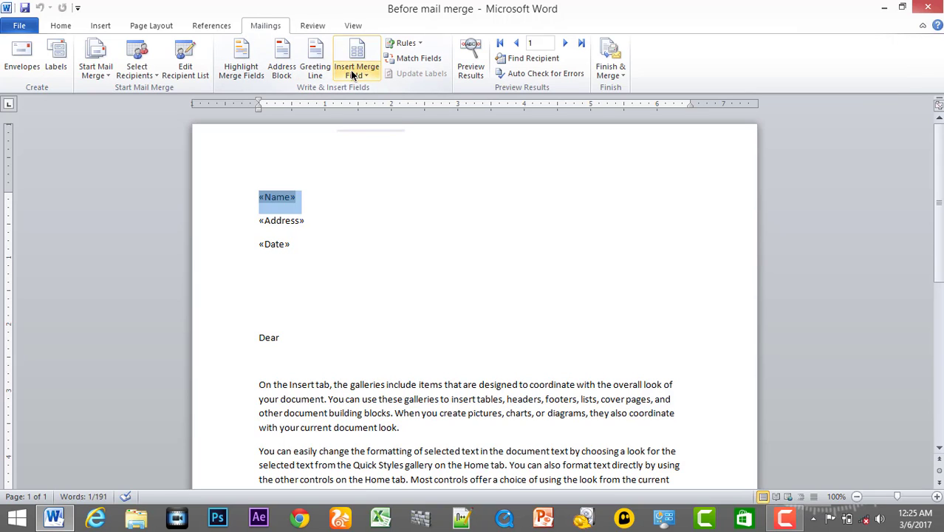
{"action": "left_click", "coordinate": [367, 89]}
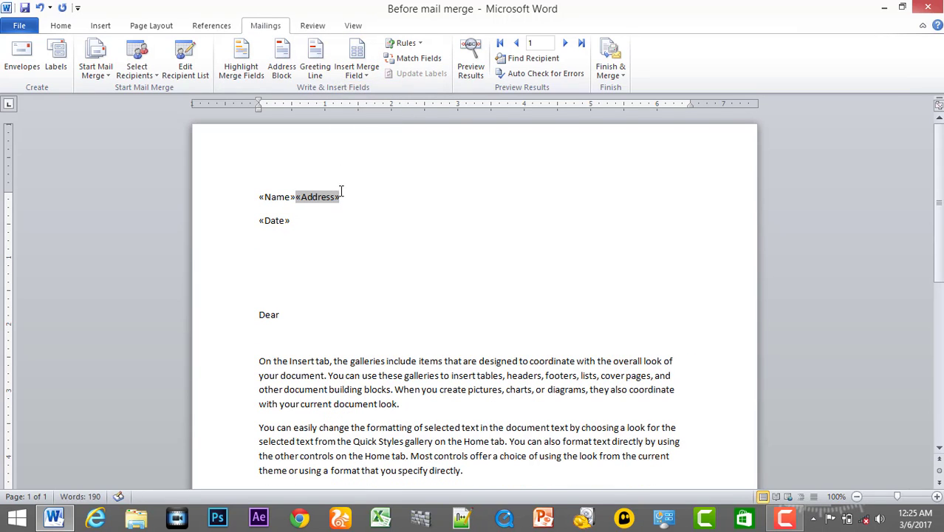
{"action": "key", "text": "Return"}
- Replace the Address and Date placeholder lines with the «Address» and «Date» merge fields
{"action": "left_click_drag", "start_coordinate": [306, 220], "coordinate": [238, 220]}
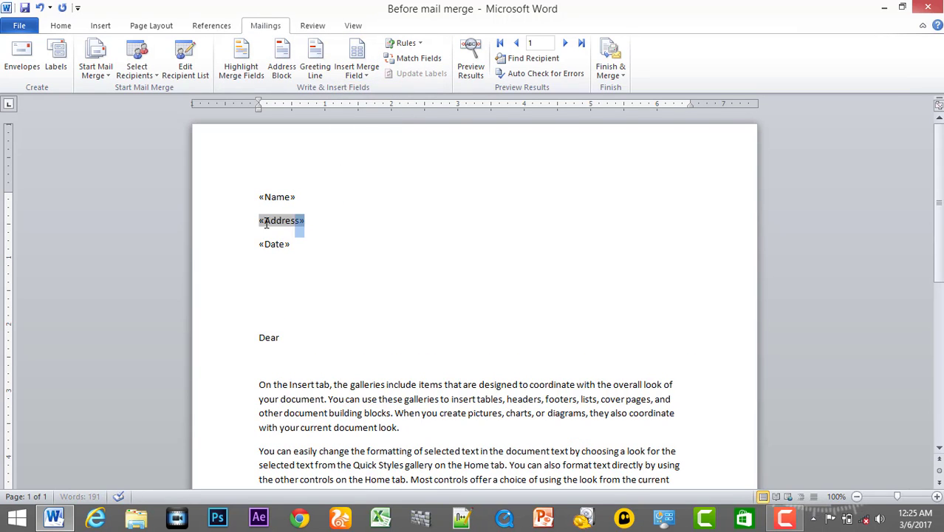
{"action": "left_click", "coordinate": [354, 77]}
{"action": "left_click", "coordinate": [363, 162]}
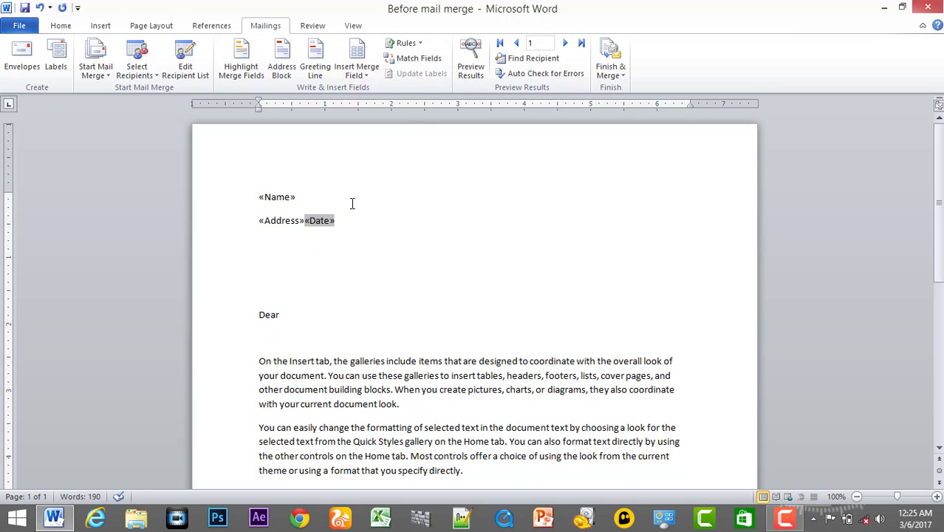
{"action": "key", "text": "Return"}
{"action": "left_click_drag", "start_coordinate": [314, 244], "coordinate": [226, 244]}
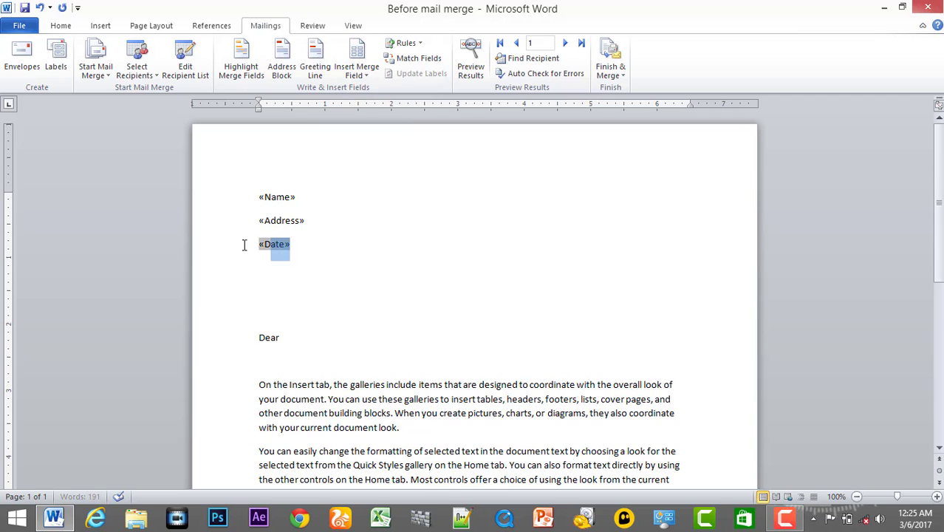
{"action": "left_click", "coordinate": [356, 74]}
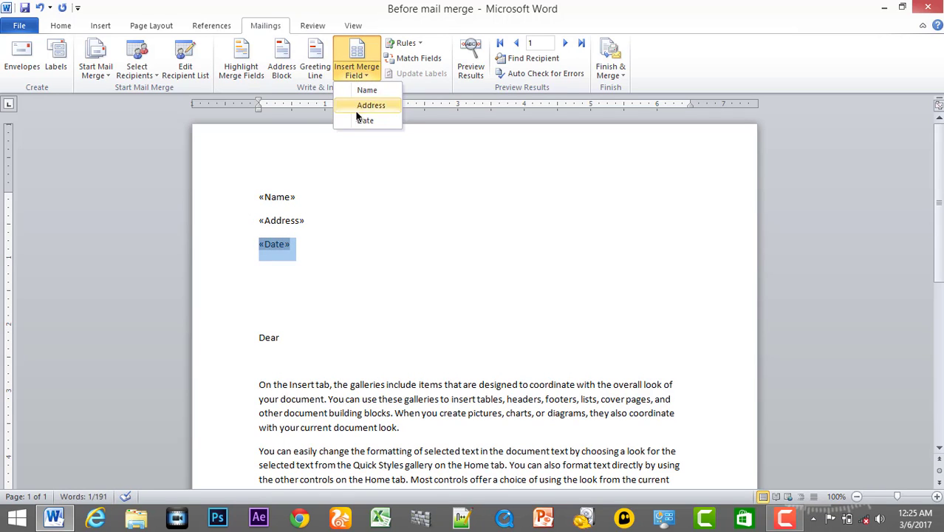
{"action": "left_click", "coordinate": [363, 121]}
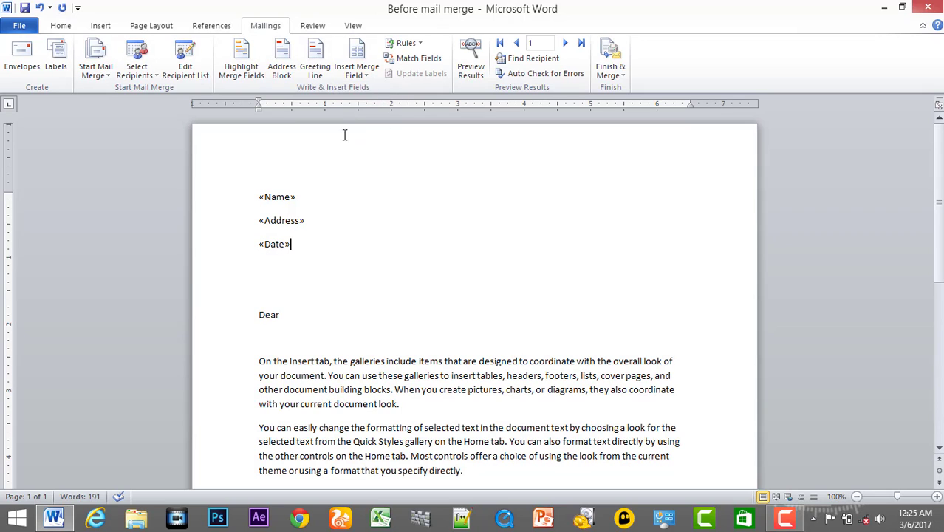
{"action": "left_click", "coordinate": [611, 55]}
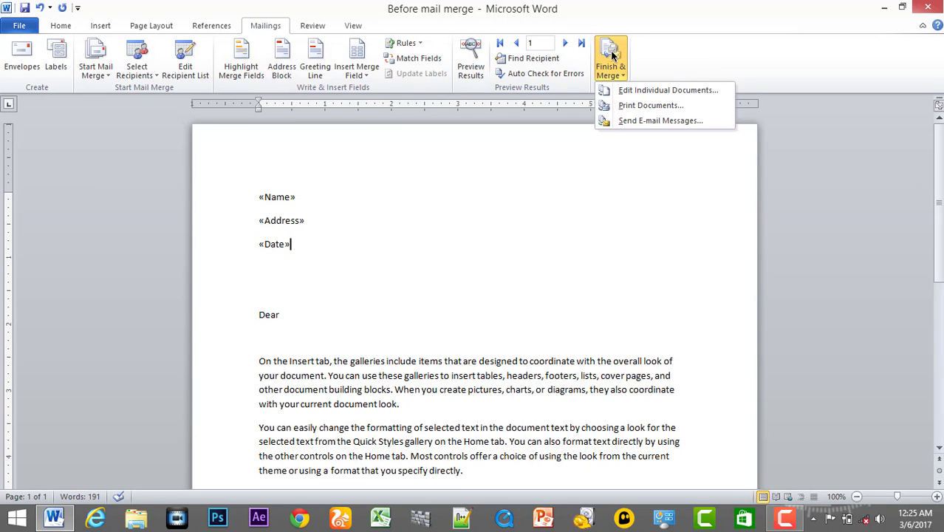
- Merge all records into a new Letters1 document of individual editable letters
{"action": "left_click", "coordinate": [638, 91]}
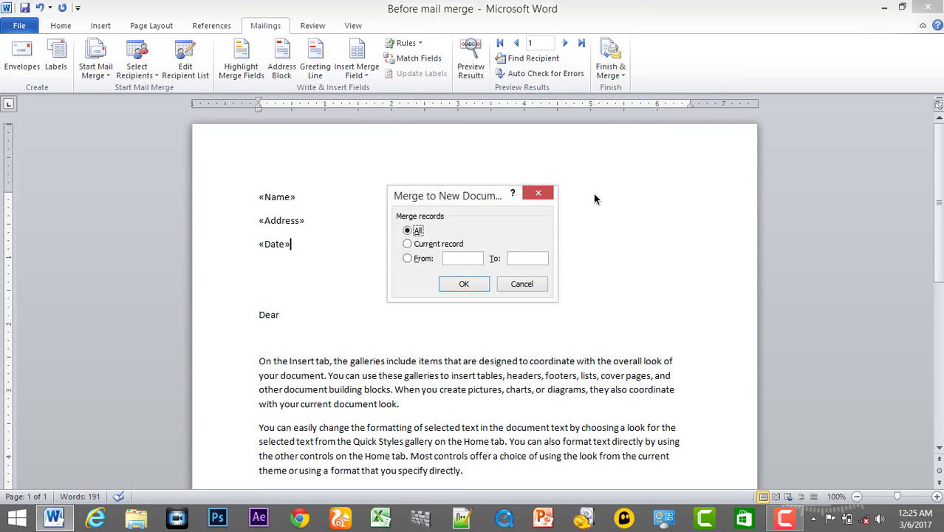
{"action": "left_click", "coordinate": [465, 283]}
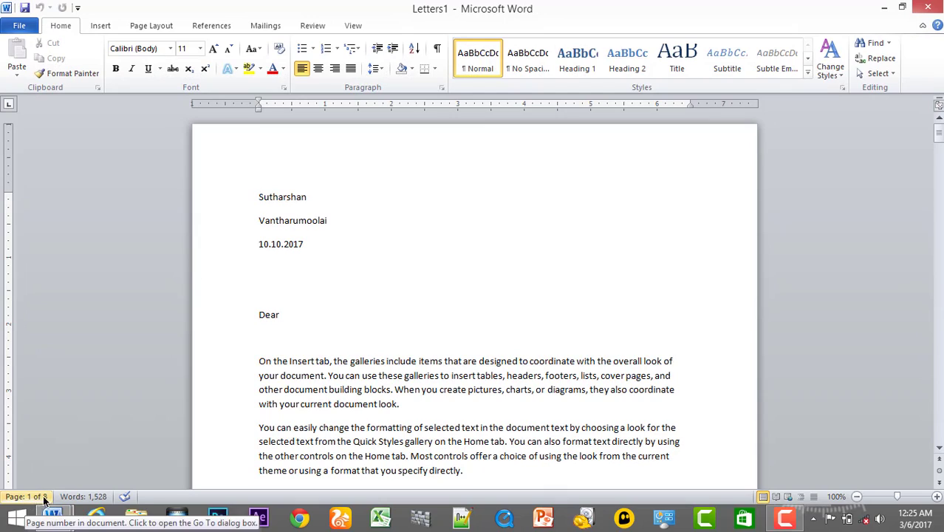
{"action": "scroll", "coordinate": [295, 350], "scroll_direction": "down", "scroll_amount": 1}
{"action": "scroll", "coordinate": [295, 350], "scroll_direction": "down", "scroll_amount": 15}
{"action": "scroll", "coordinate": [295, 351], "scroll_direction": "down", "scroll_amount": 5}
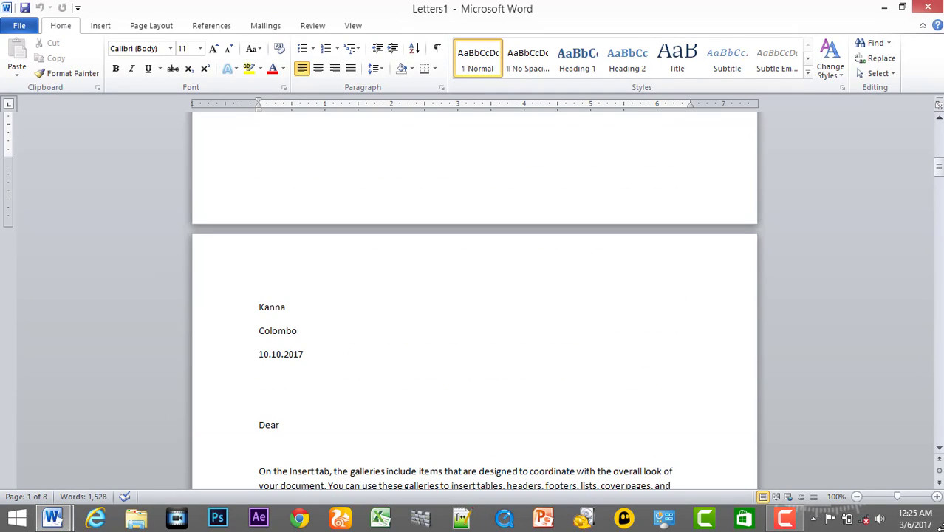
- Zoom and scroll through the eight merged letters to check each recipient's name, address and date
{"action": "left_click_drag", "start_coordinate": [896, 500], "coordinate": [870, 497]}
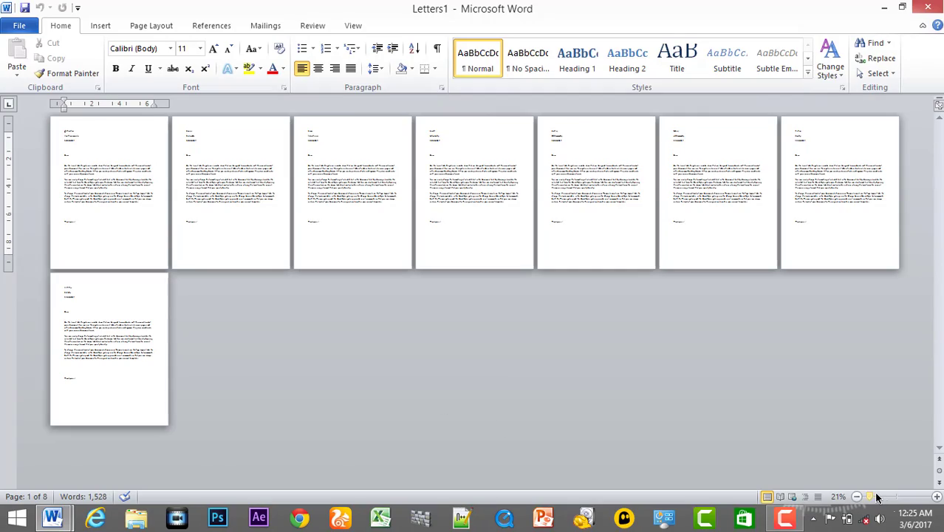
{"action": "mouse_move", "coordinate": [877, 498]}
{"action": "left_mouse_down"}
{"action": "mouse_move", "coordinate": [905, 497]}
{"action": "mouse_move", "coordinate": [896, 497]}
{"action": "left_mouse_up"}
{"action": "scroll", "coordinate": [434, 361], "scroll_direction": "down", "scroll_amount": 10}
{"action": "scroll", "coordinate": [434, 360], "scroll_direction": "down", "scroll_amount": 9}
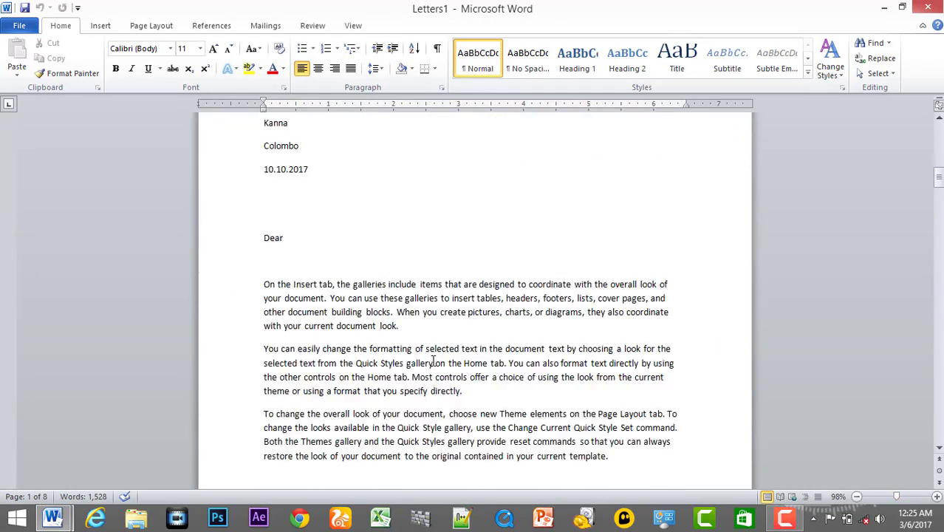
{"action": "scroll", "coordinate": [434, 360], "scroll_direction": "down", "scroll_amount": 4}
{"action": "scroll", "coordinate": [434, 361], "scroll_direction": "down", "scroll_amount": 6}
{"action": "scroll", "coordinate": [435, 360], "scroll_direction": "down", "scroll_amount": 3}
{"action": "scroll", "coordinate": [432, 362], "scroll_direction": "down", "scroll_amount": 6}
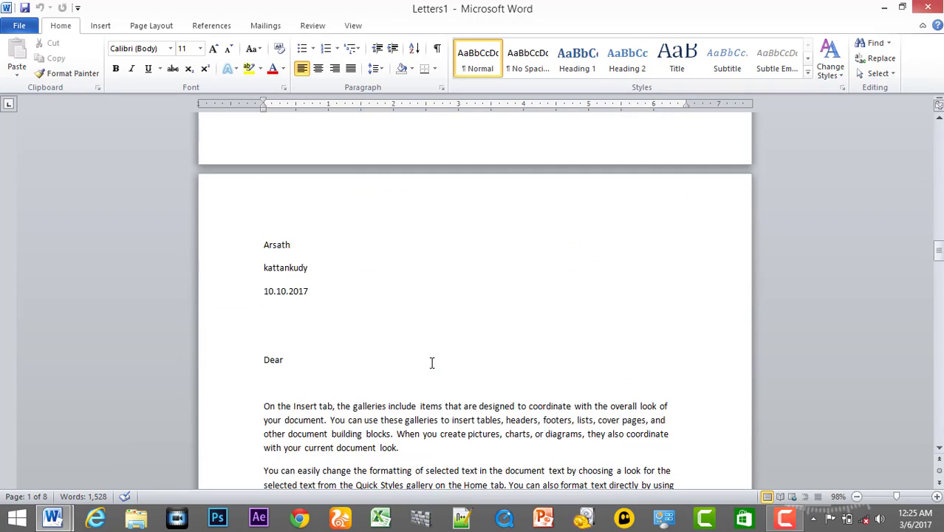
{"action": "scroll", "coordinate": [432, 361], "scroll_direction": "down", "scroll_amount": 10}
{"action": "scroll", "coordinate": [432, 358], "scroll_direction": "down", "scroll_amount": 8}
{"action": "scroll", "coordinate": [379, 222], "scroll_direction": "down", "scroll_amount": 4}
{"action": "scroll", "coordinate": [312, 169], "scroll_direction": "up", "scroll_amount": 1}
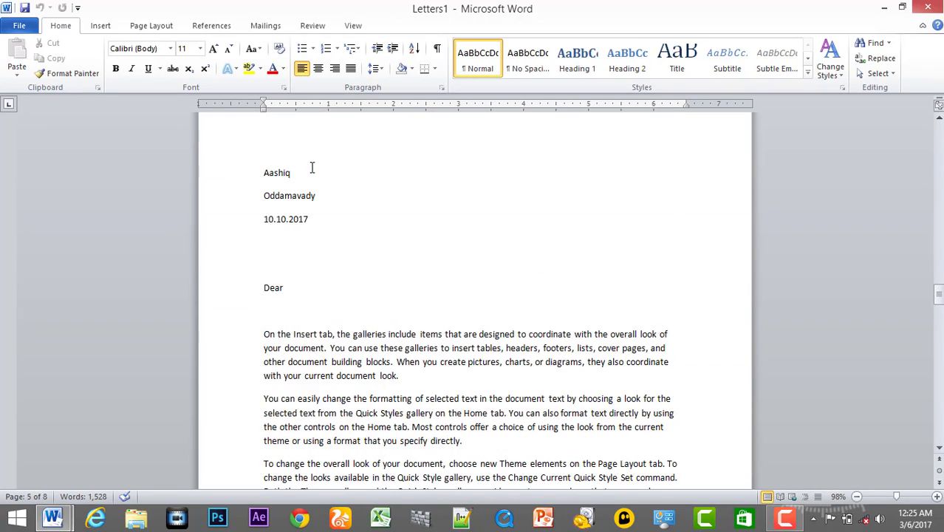
{"action": "scroll", "coordinate": [390, 242], "scroll_direction": "down", "scroll_amount": 3}
{"action": "scroll", "coordinate": [390, 243], "scroll_direction": "down", "scroll_amount": 8}
{"action": "scroll", "coordinate": [390, 243], "scroll_direction": "down", "scroll_amount": 4}
{"action": "scroll", "coordinate": [390, 242], "scroll_direction": "down", "scroll_amount": 2}
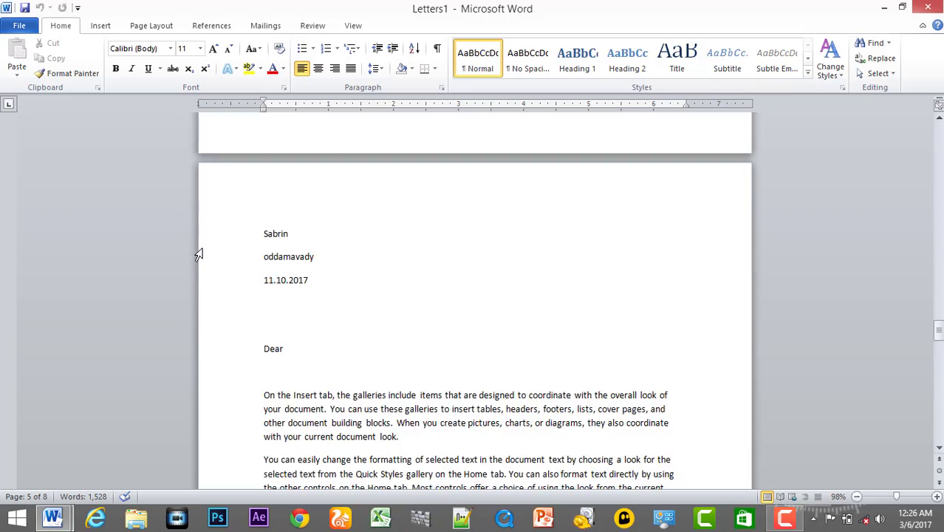
{"action": "scroll", "coordinate": [396, 318], "scroll_direction": "down", "scroll_amount": 9}
{"action": "scroll", "coordinate": [396, 317], "scroll_direction": "down", "scroll_amount": 6}
{"action": "scroll", "coordinate": [364, 289], "scroll_direction": "down", "scroll_amount": 4}
{"action": "scroll", "coordinate": [369, 288], "scroll_direction": "down", "scroll_amount": 7}
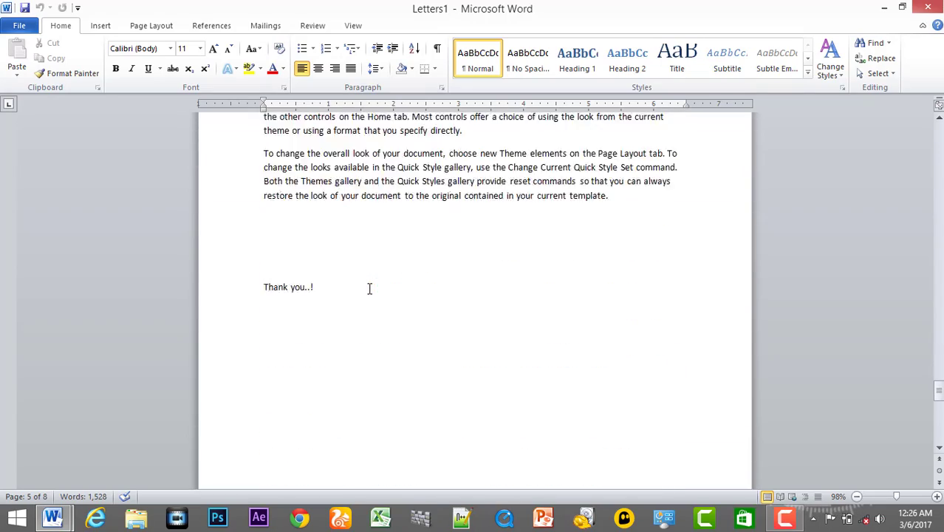
{"action": "scroll", "coordinate": [369, 288], "scroll_direction": "down", "scroll_amount": 6}
{"action": "scroll", "coordinate": [370, 288], "scroll_direction": "down", "scroll_amount": 4}
{"action": "scroll", "coordinate": [369, 289], "scroll_direction": "down", "scroll_amount": 9}
{"action": "scroll", "coordinate": [370, 289], "scroll_direction": "down", "scroll_amount": 1}
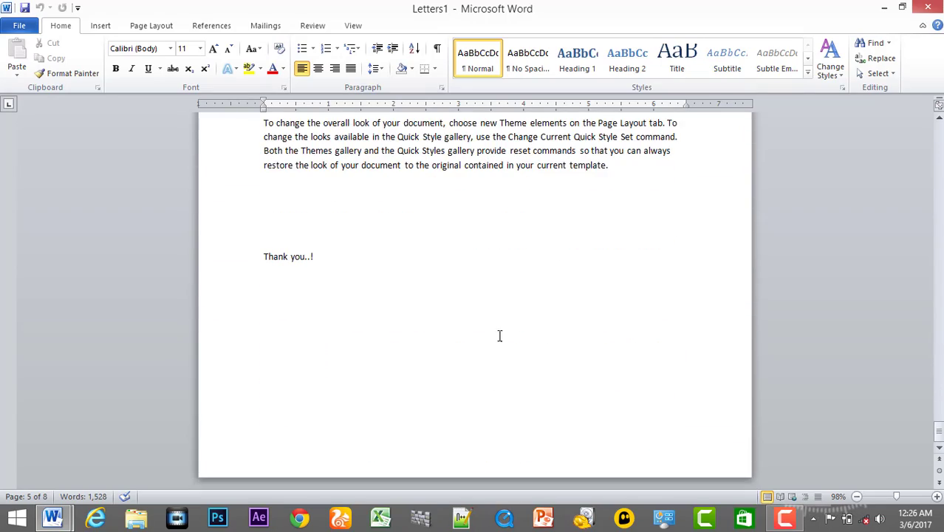
{"action": "scroll", "coordinate": [677, 263], "scroll_direction": "down", "scroll_amount": 15}
{"action": "scroll", "coordinate": [675, 263], "scroll_direction": "down", "scroll_amount": 10}
{"action": "scroll", "coordinate": [665, 258], "scroll_direction": "down", "scroll_amount": 18}
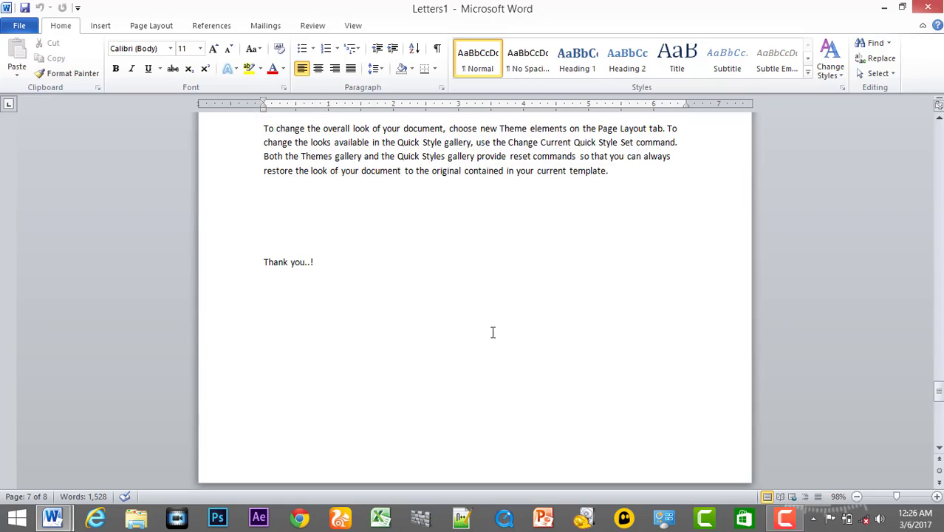
{"action": "scroll", "coordinate": [493, 333], "scroll_direction": "up", "scroll_amount": 7}
{"action": "scroll", "coordinate": [492, 358], "scroll_direction": "up", "scroll_amount": 4}
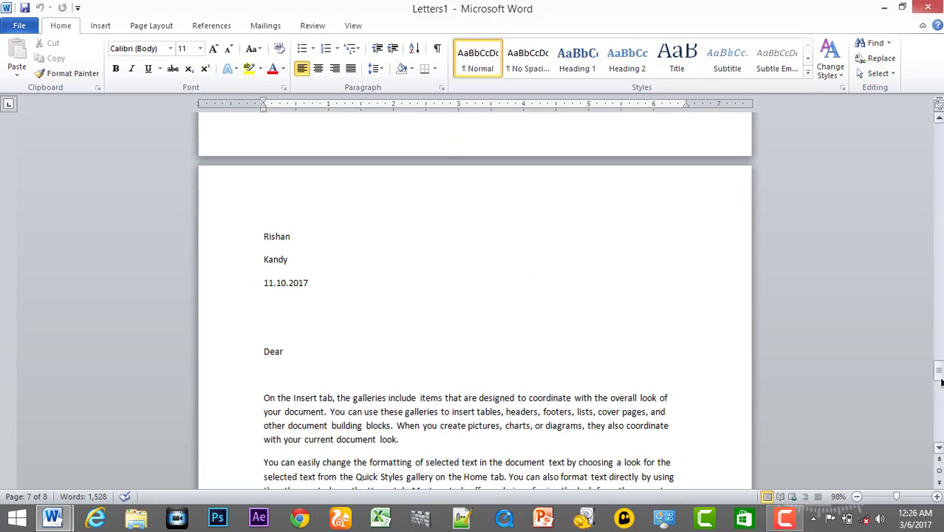
{"action": "left_click_drag", "start_coordinate": [940, 381], "coordinate": [929, 129]}
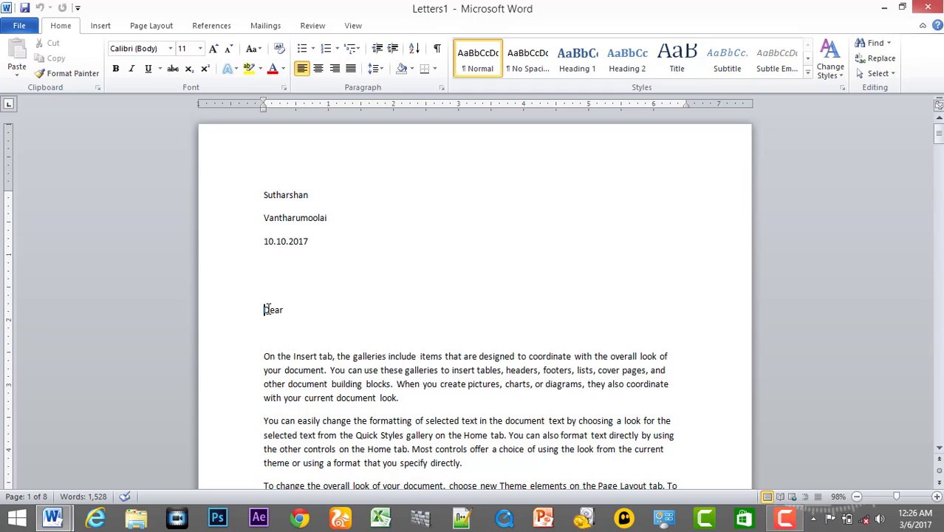
{"action": "left_click_drag", "start_coordinate": [267, 310], "coordinate": [327, 324]}
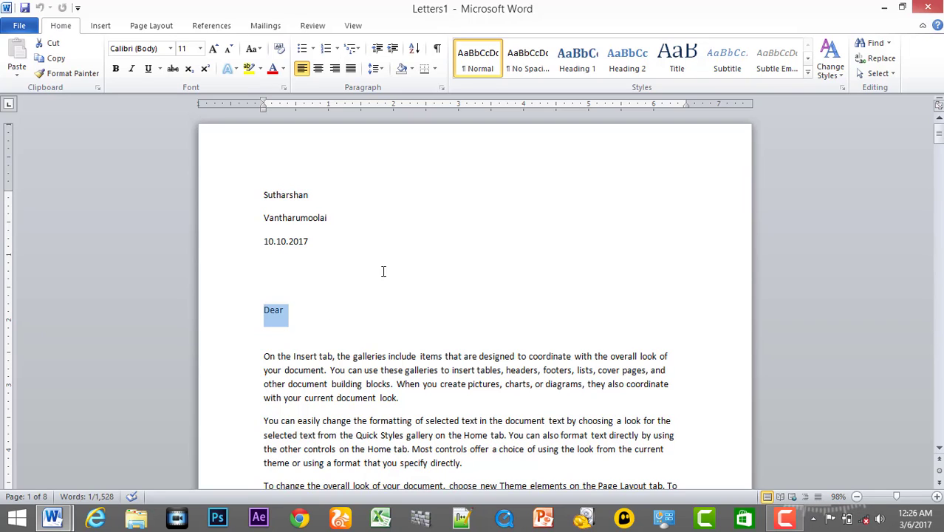
- Close both Letters1 and Before mail merge without saving either document
{"action": "left_click", "coordinate": [932, 6]}
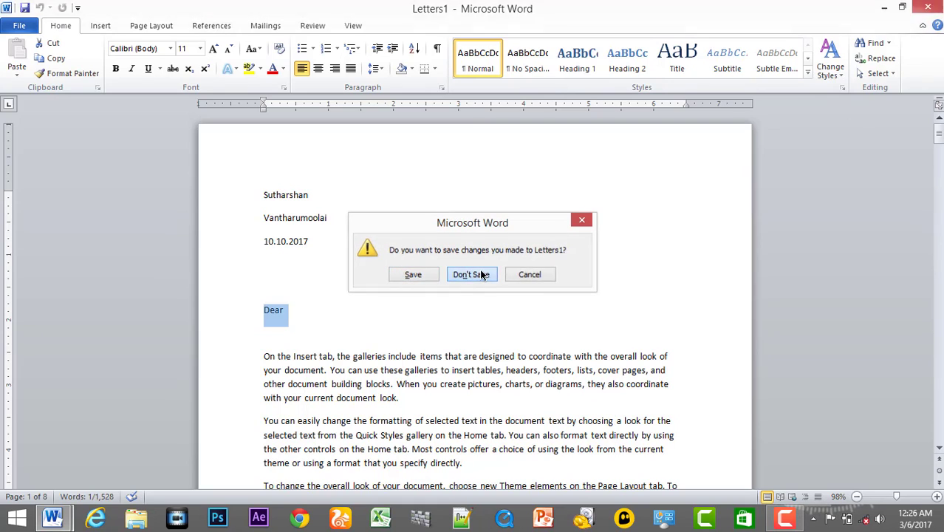
{"action": "left_click", "coordinate": [482, 274]}
{"action": "left_click", "coordinate": [933, 6]}
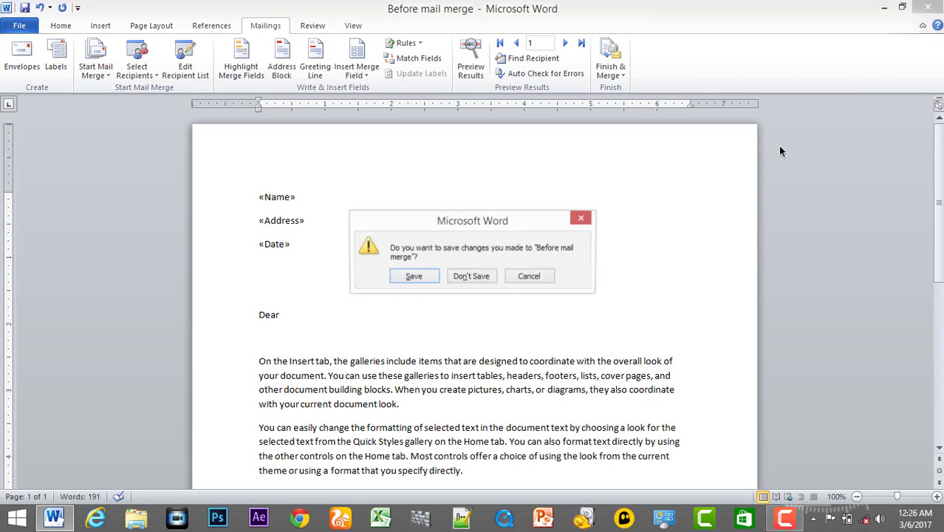
{"action": "left_click", "coordinate": [480, 277]}
{"action": "right_click", "coordinate": [360, 135]}
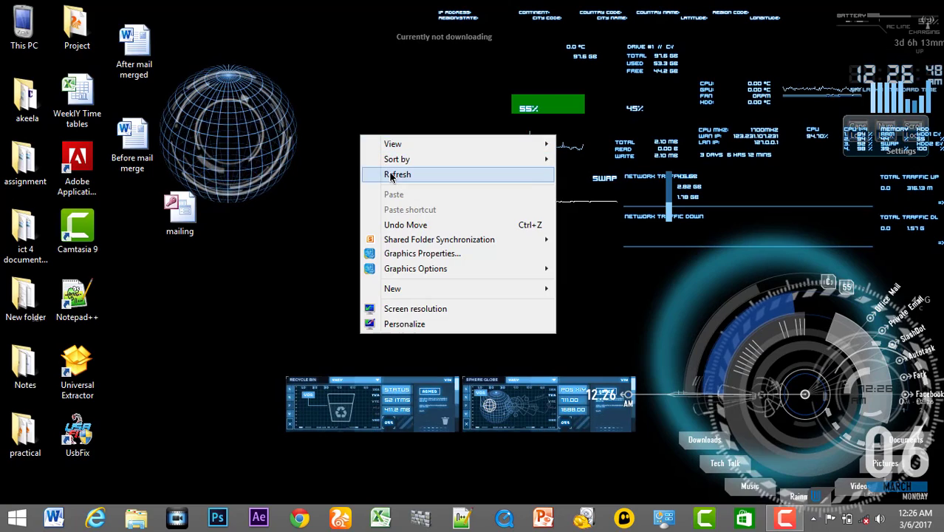